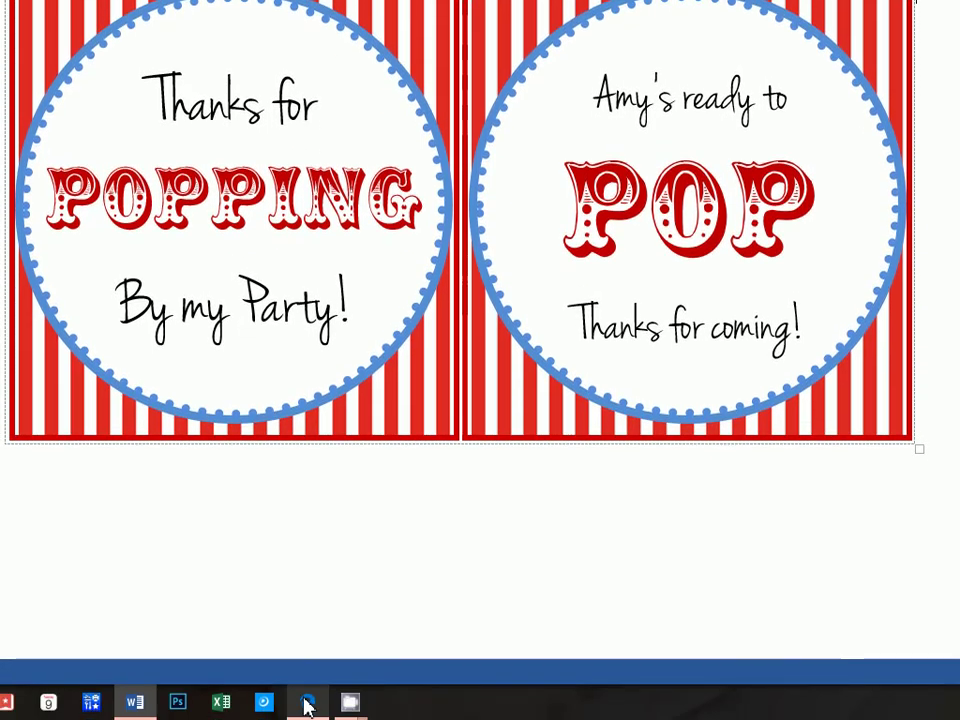
Step: Switch to the Edge browser, go to google.com and search images for "red and white striped vertical"
{"action": "left_click", "coordinate": [306, 704]}
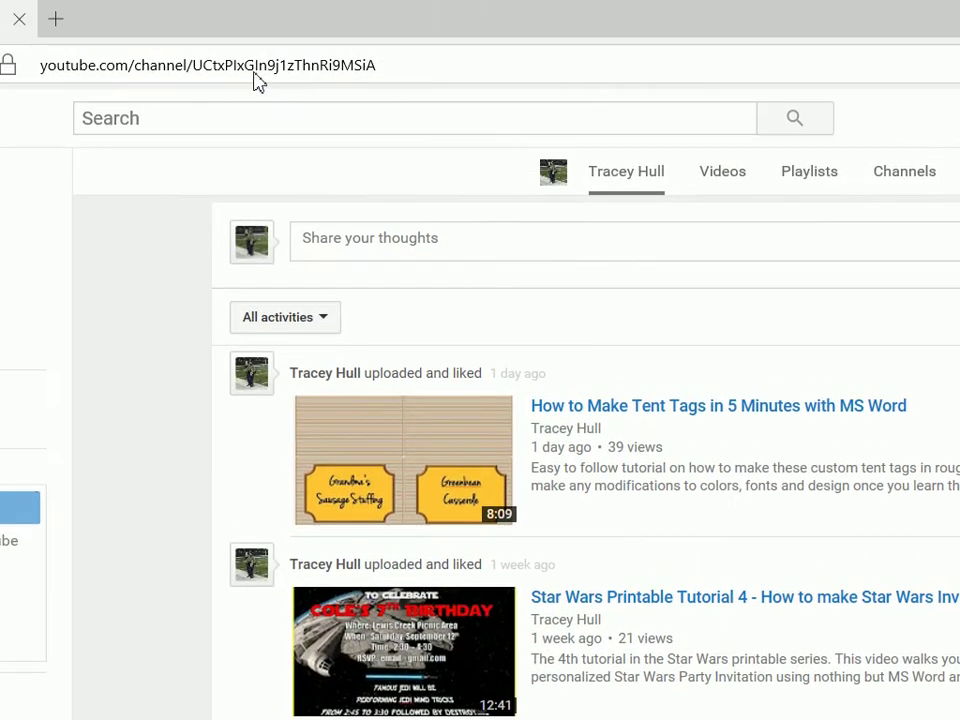
{"action": "left_click", "coordinate": [257, 81]}
{"action": "type", "text": "google.com"}
{"action": "key", "text": "Return"}
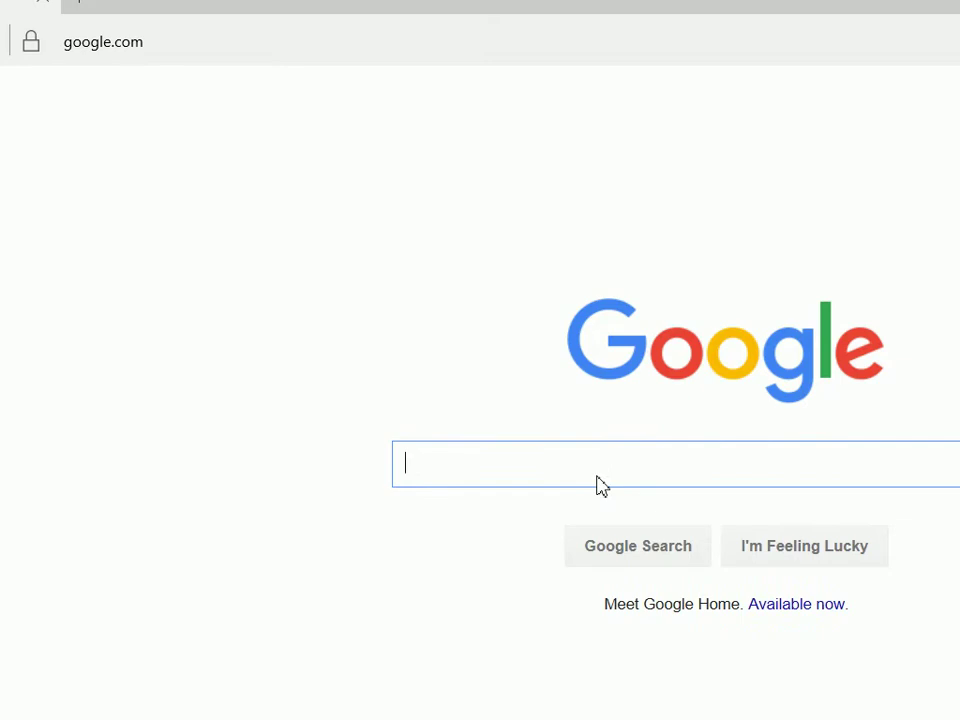
{"action": "type", "text": "red"}
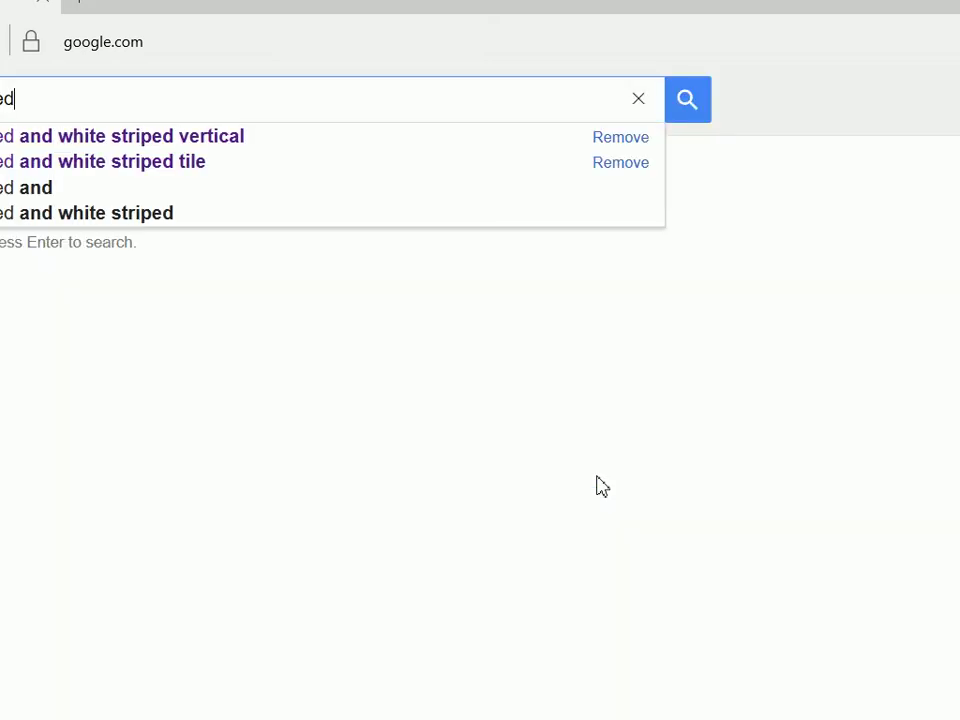
{"action": "key", "text": "Down"}
{"action": "key", "text": "Return"}
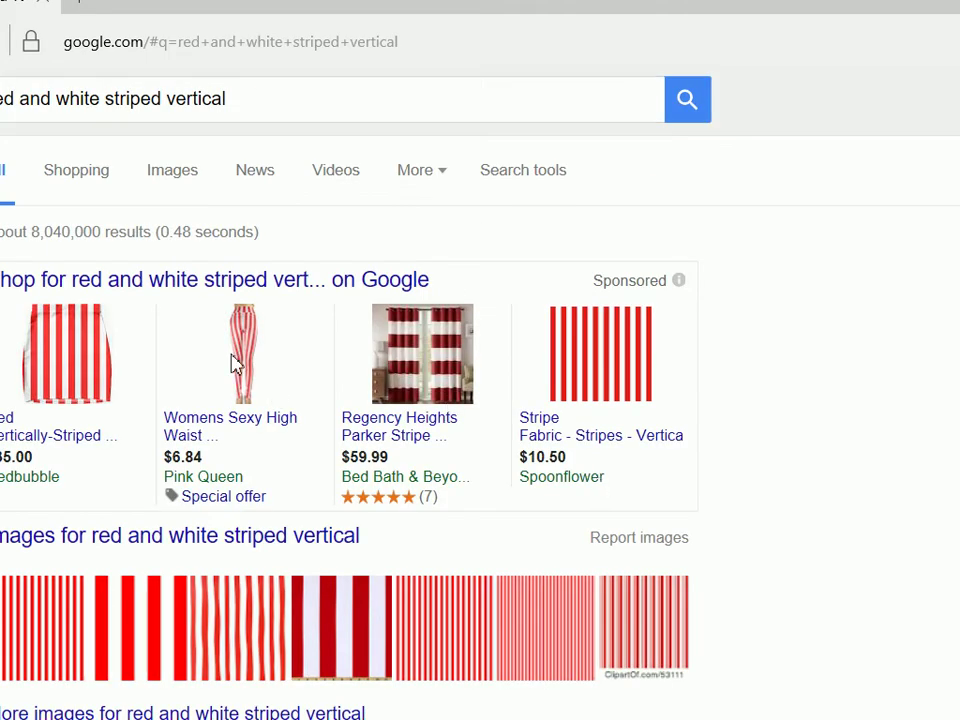
{"action": "left_click", "coordinate": [246, 180]}
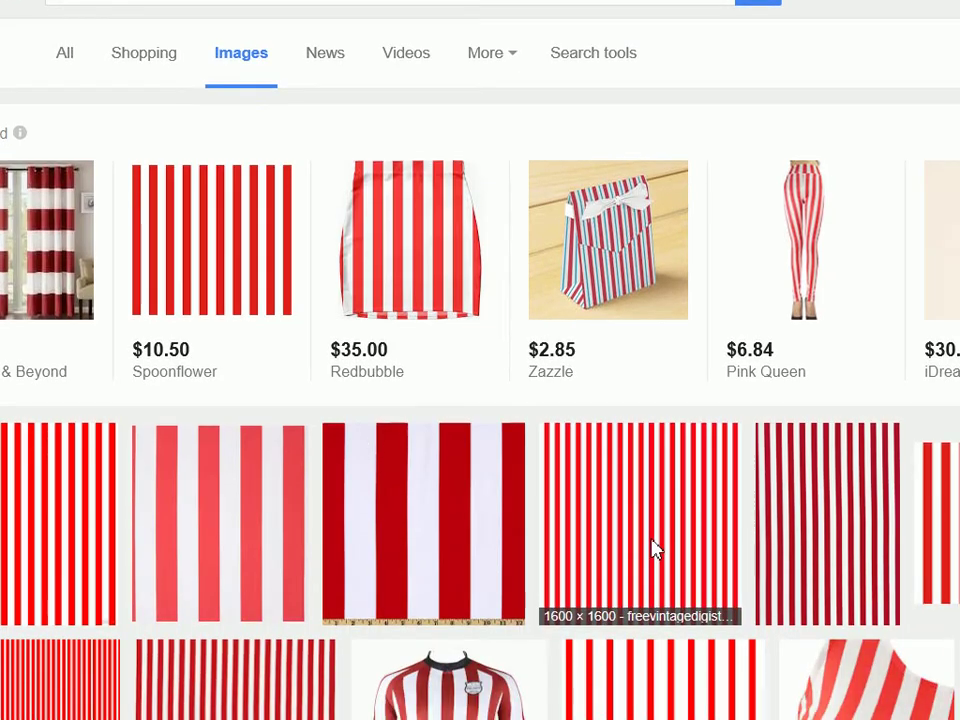
Step: Enlarge the 1600 × 1600 red and white stripe image and save it as "stripe" in the pop folder
{"action": "left_click", "coordinate": [651, 627]}
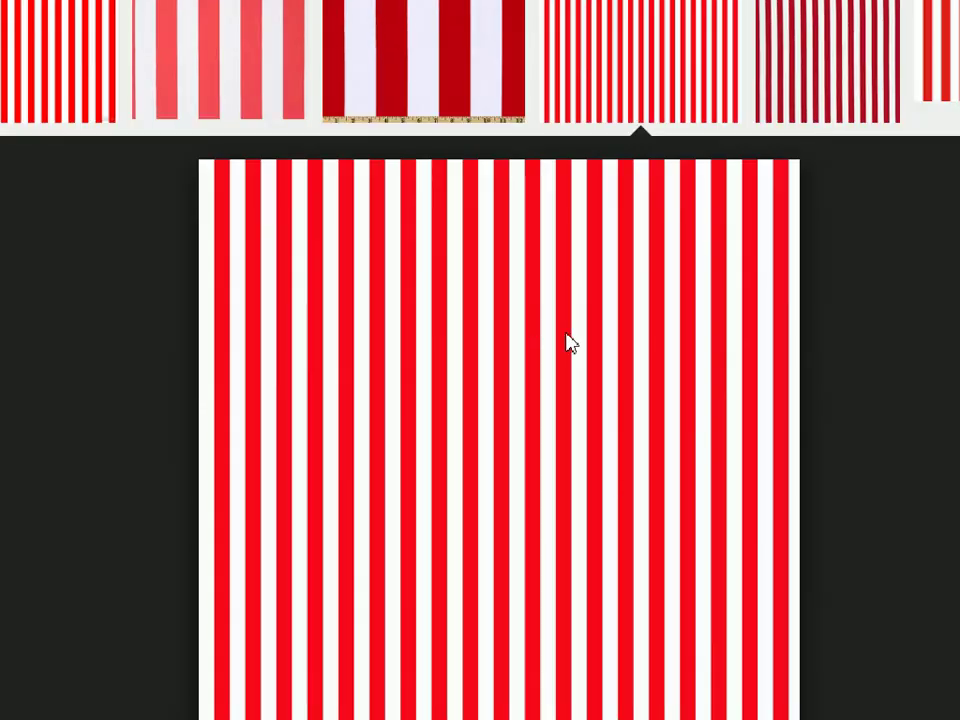
{"action": "right_click", "coordinate": [568, 342]}
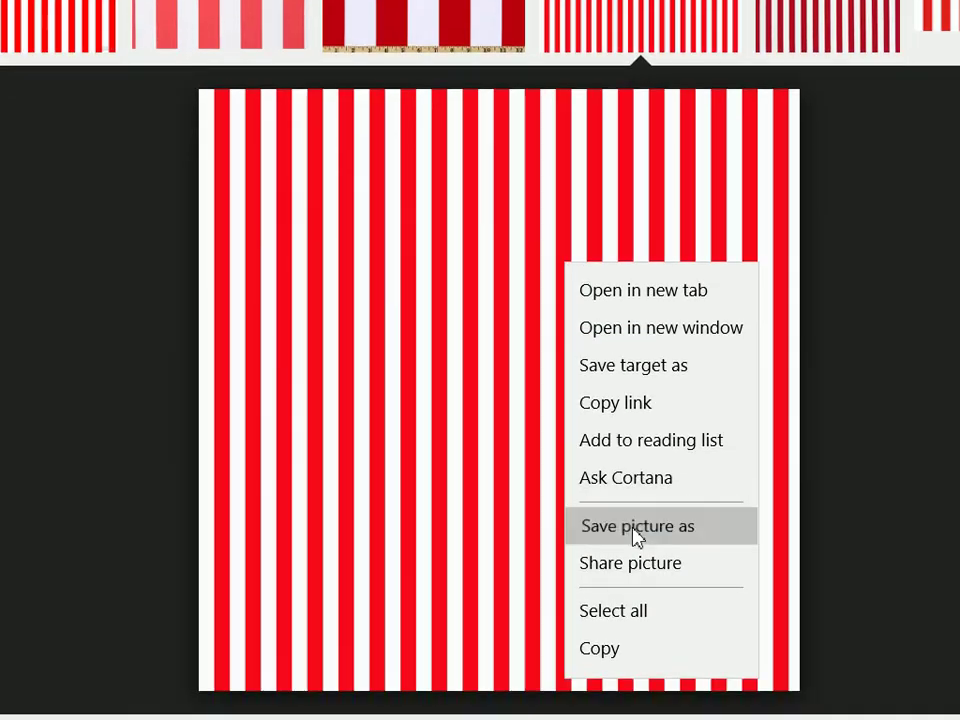
{"action": "left_click", "coordinate": [633, 598]}
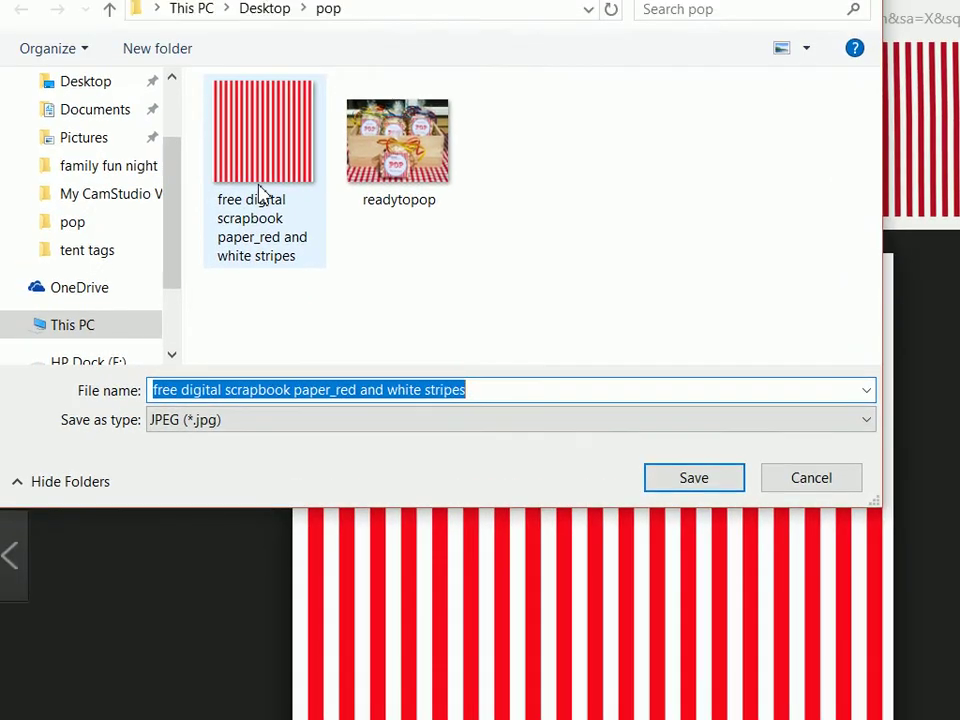
{"action": "type", "text": "stripe"}
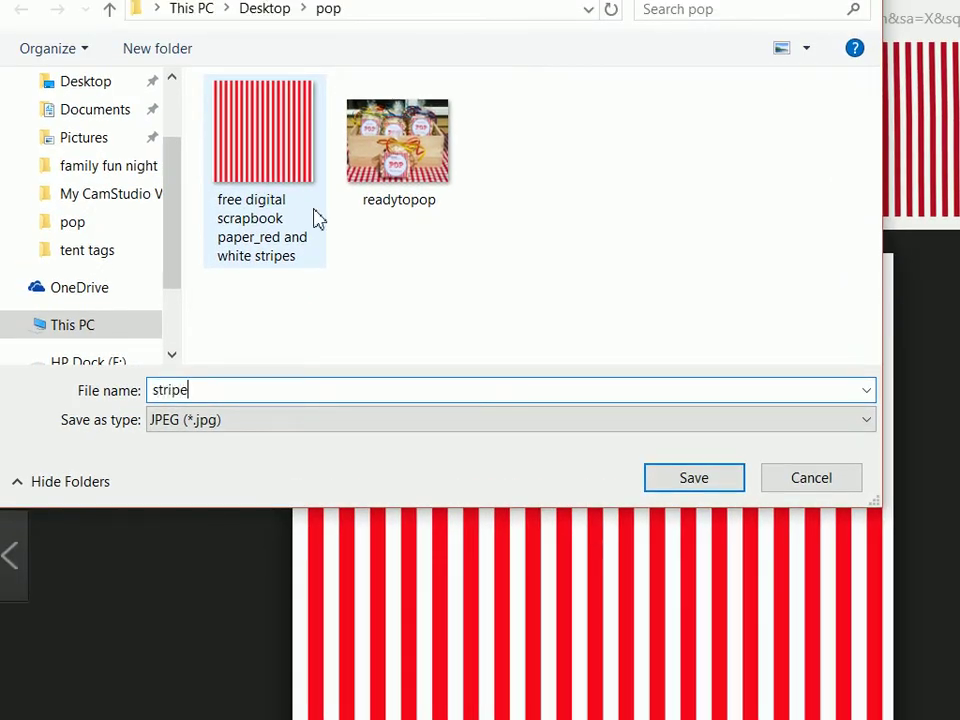
{"action": "key", "text": "Return"}
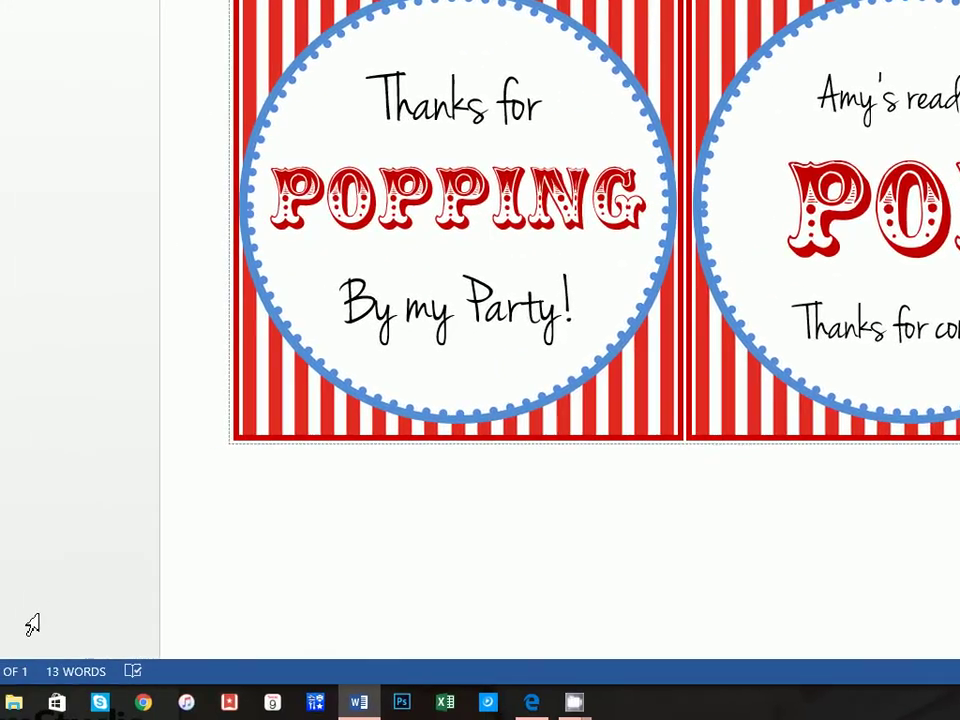
Step: Find and launch Paint from the Windows search
{"action": "left_click", "coordinate": [63, 702]}
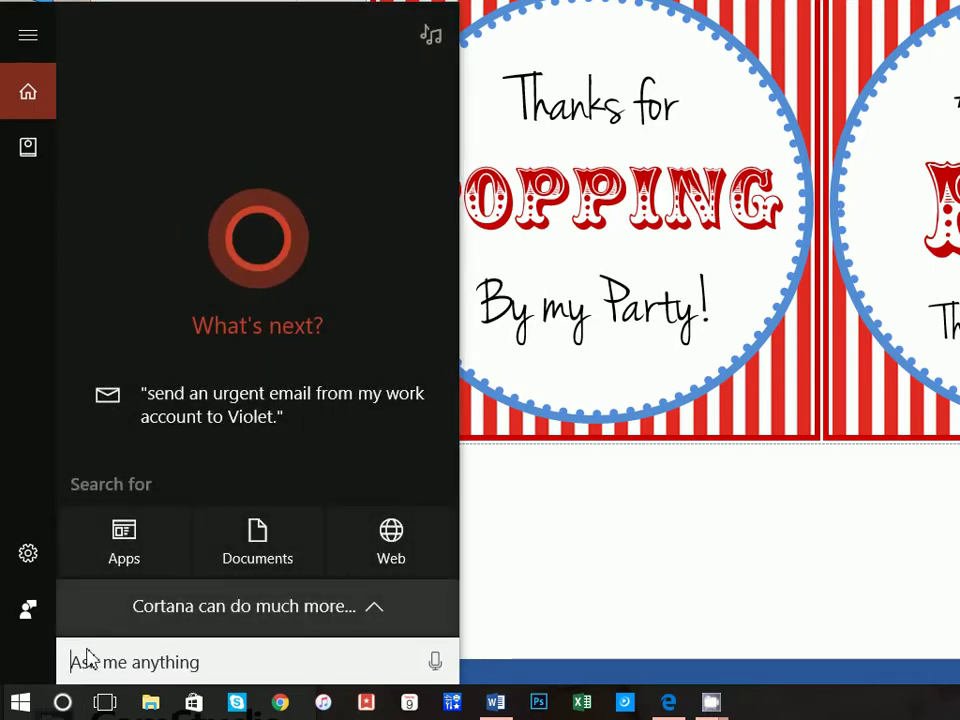
{"action": "type", "text": "paint"}
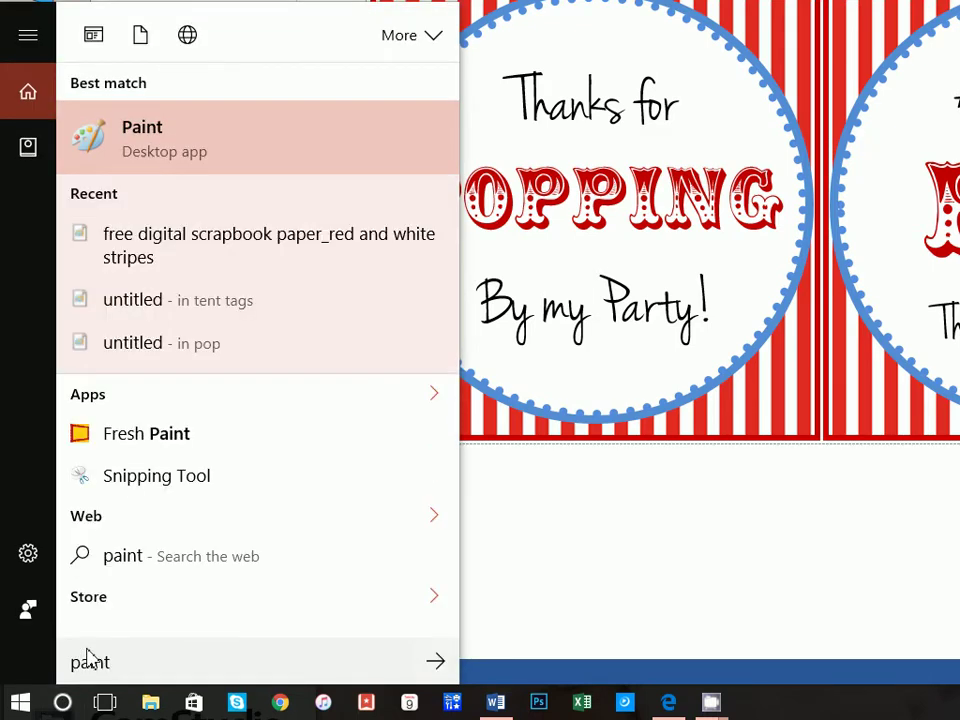
{"action": "key", "text": "Return"}
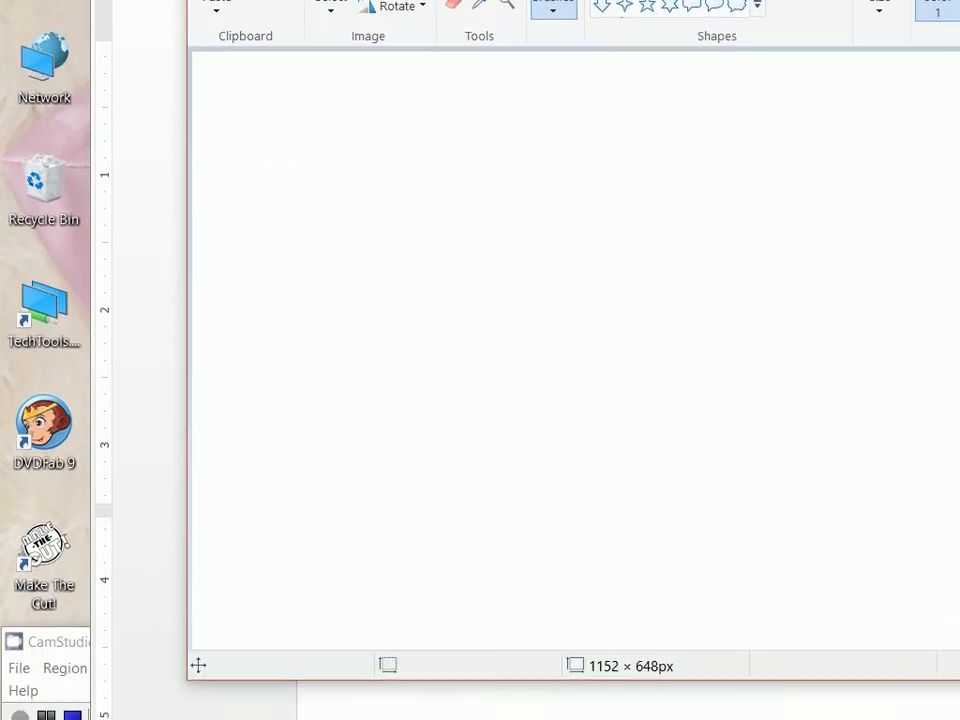
{"action": "left_click", "coordinate": [20, 702]}
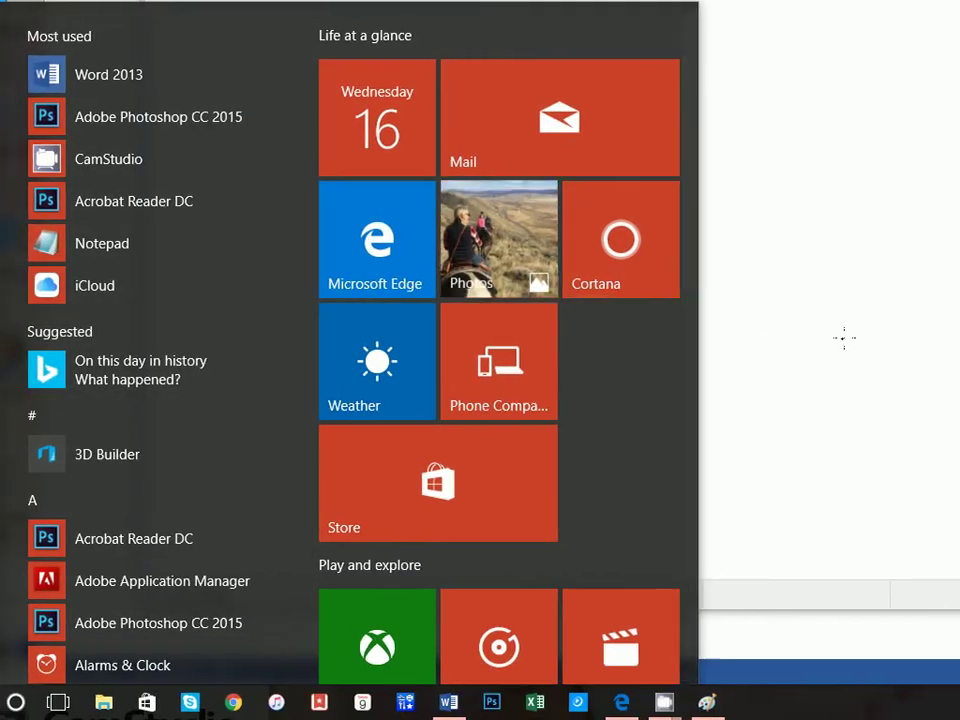
{"action": "left_click", "coordinate": [800, 330]}
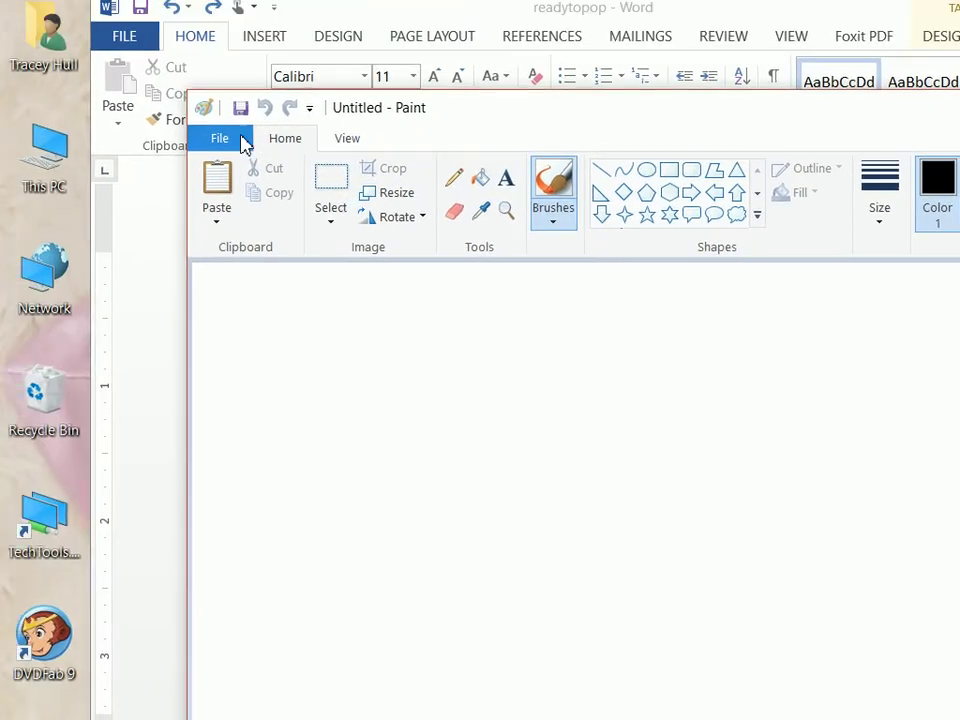
Step: Open the stripe picture from the pop folder in Paint
{"action": "left_click", "coordinate": [122, 22]}
{"action": "mouse_move", "coordinate": [260, 343]}
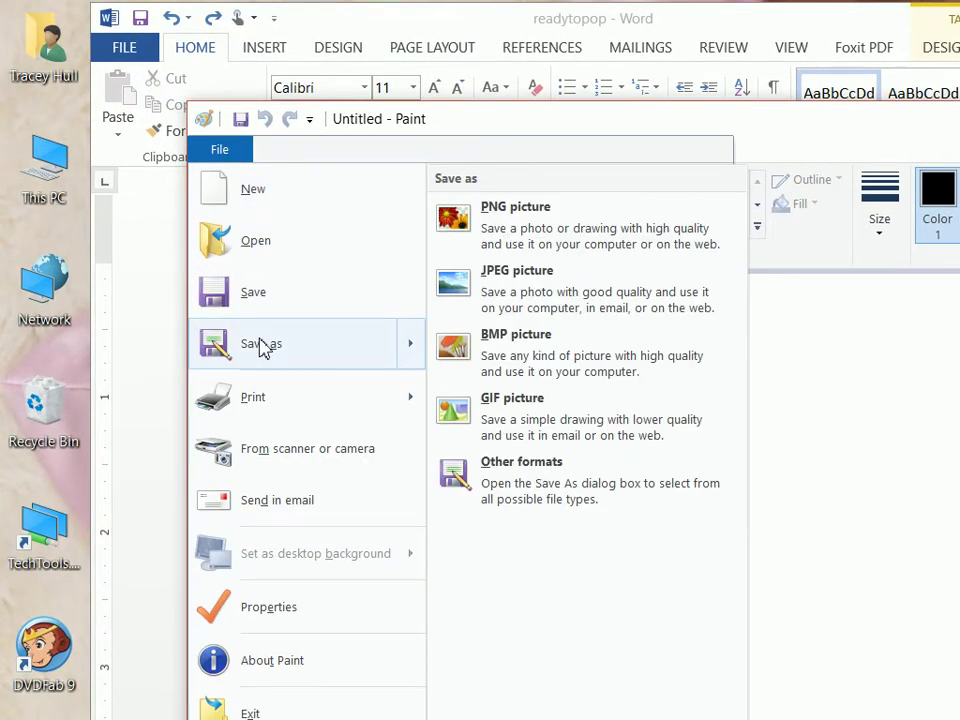
{"action": "left_click", "coordinate": [278, 262]}
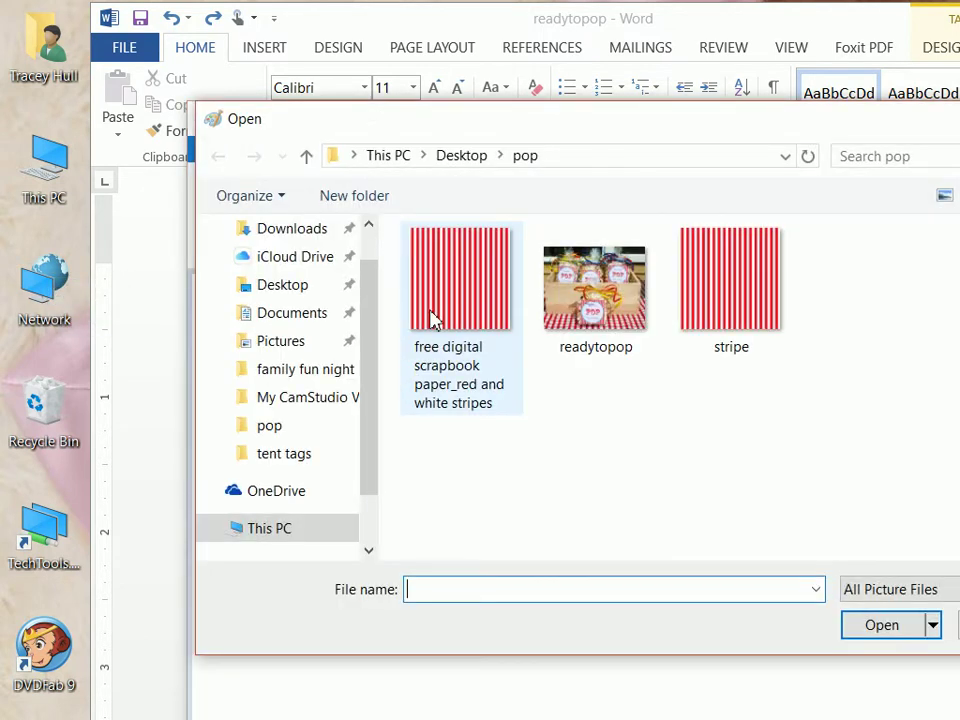
{"action": "left_click", "coordinate": [701, 294]}
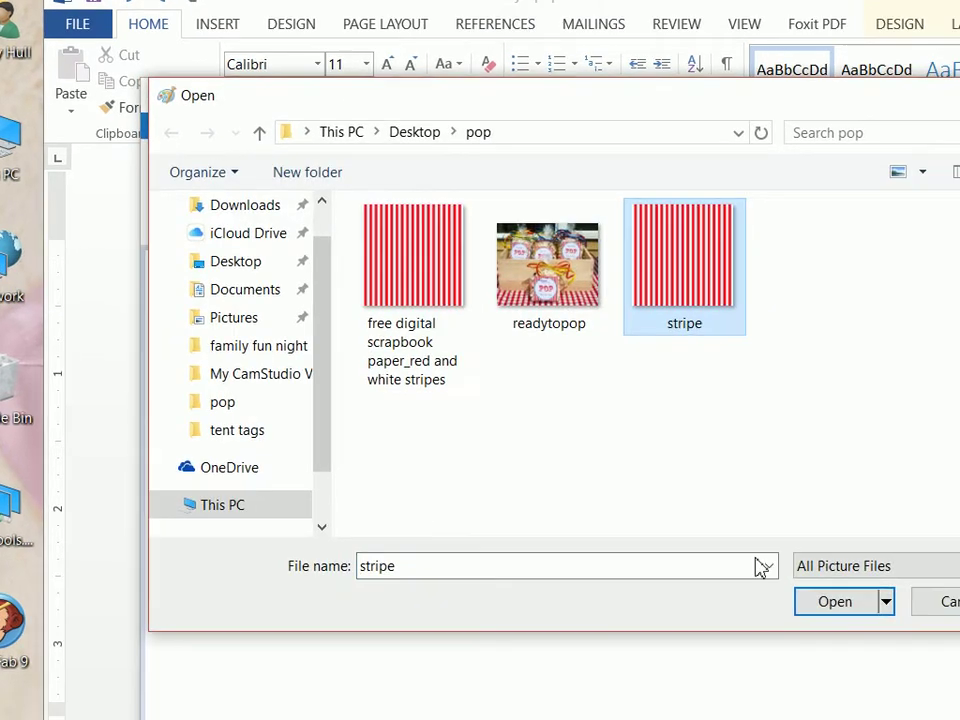
{"action": "left_click", "coordinate": [835, 601]}
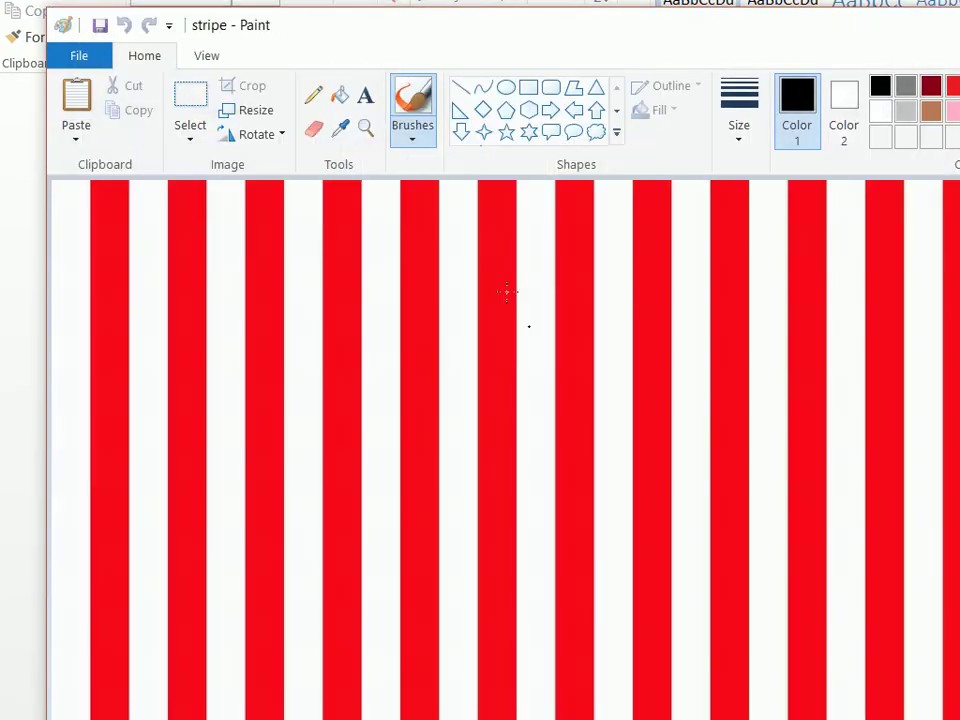
Step: Sample the red of a stripe with the Color picker, look up its RGB values, and close Paint without saving
{"action": "left_click", "coordinate": [341, 201]}
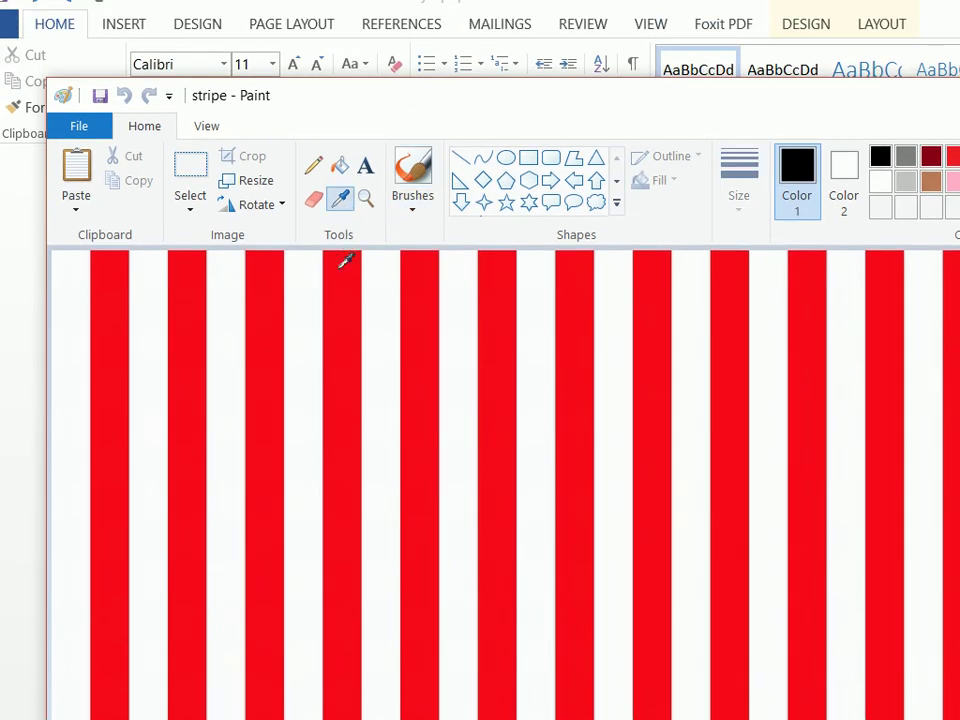
{"action": "left_click", "coordinate": [343, 263]}
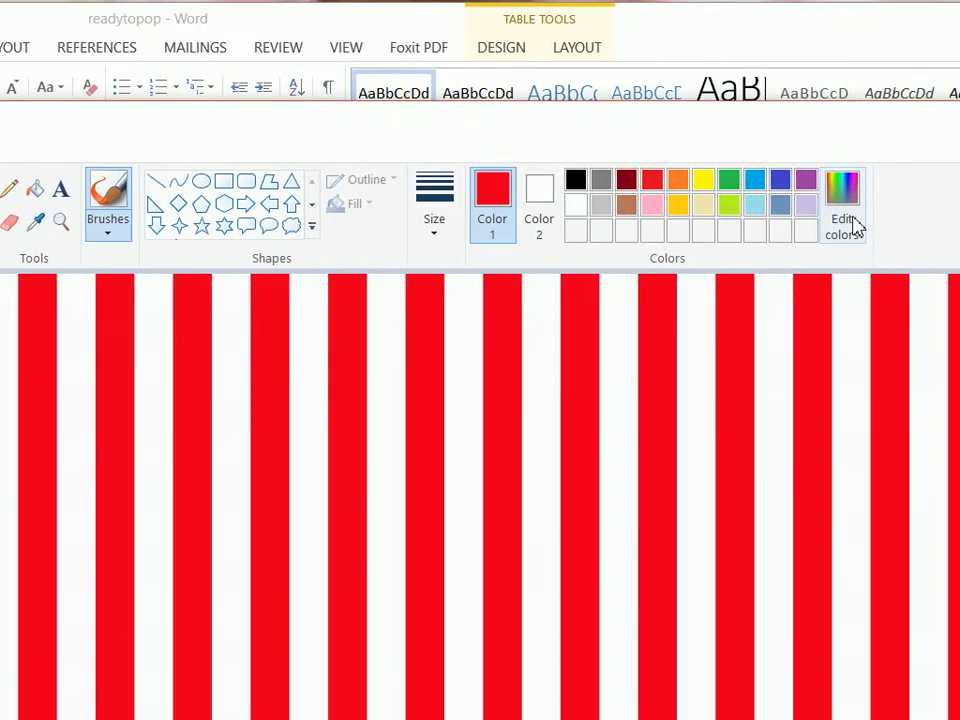
{"action": "left_click", "coordinate": [935, 210]}
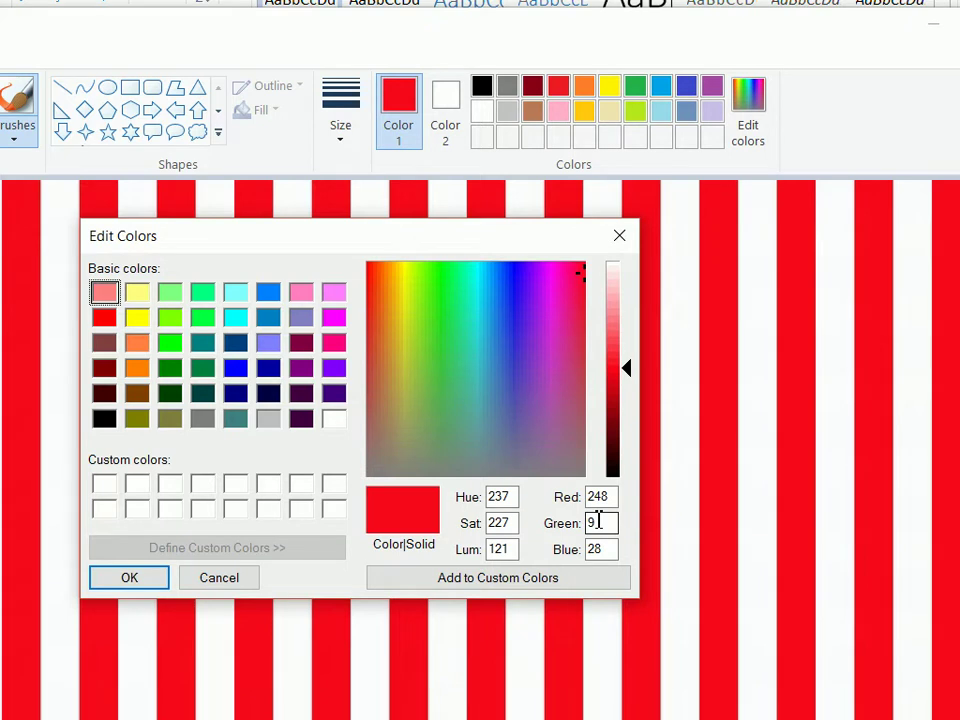
{"action": "left_click", "coordinate": [619, 235]}
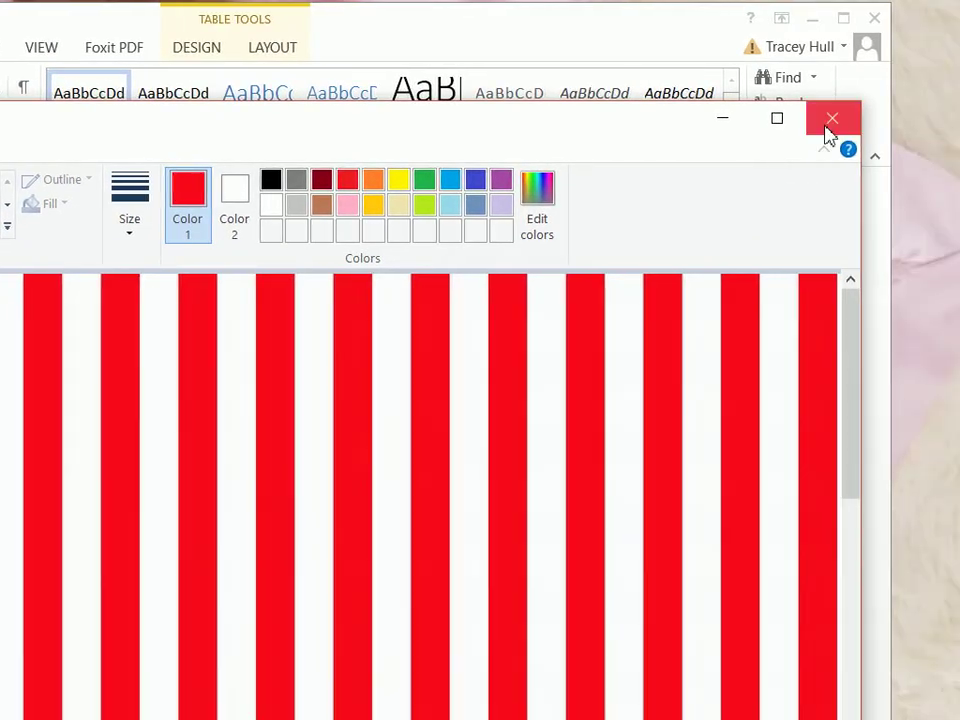
{"action": "left_click", "coordinate": [828, 135]}
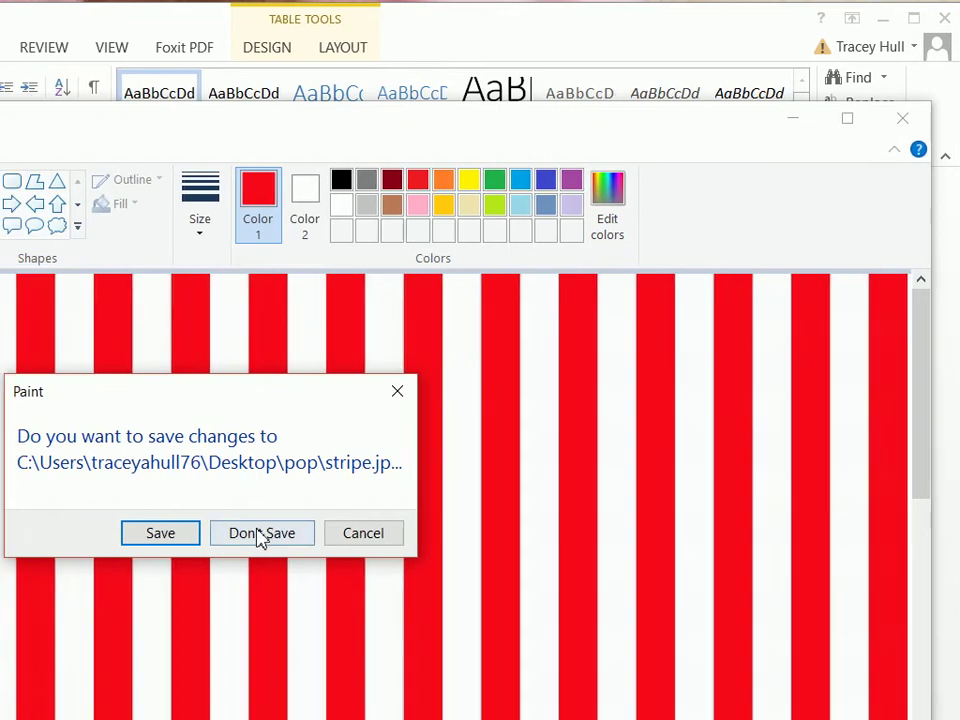
{"action": "left_click", "coordinate": [203, 533]}
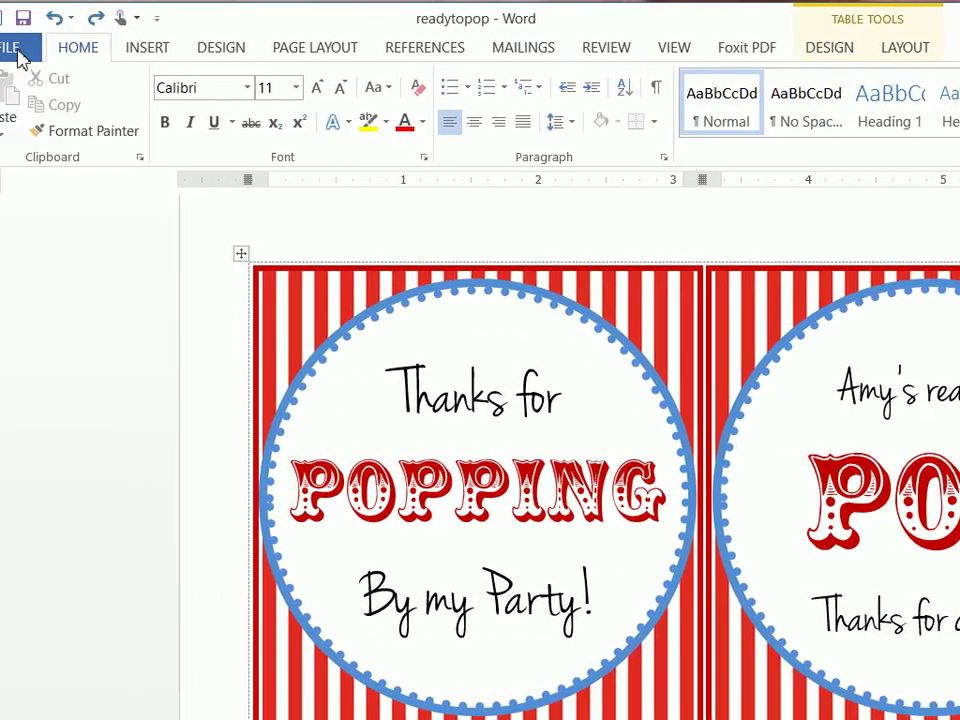
Step: Create a new blank document in Word and set its margins to Narrow (0.5" on all sides)
{"action": "left_click", "coordinate": [16, 44]}
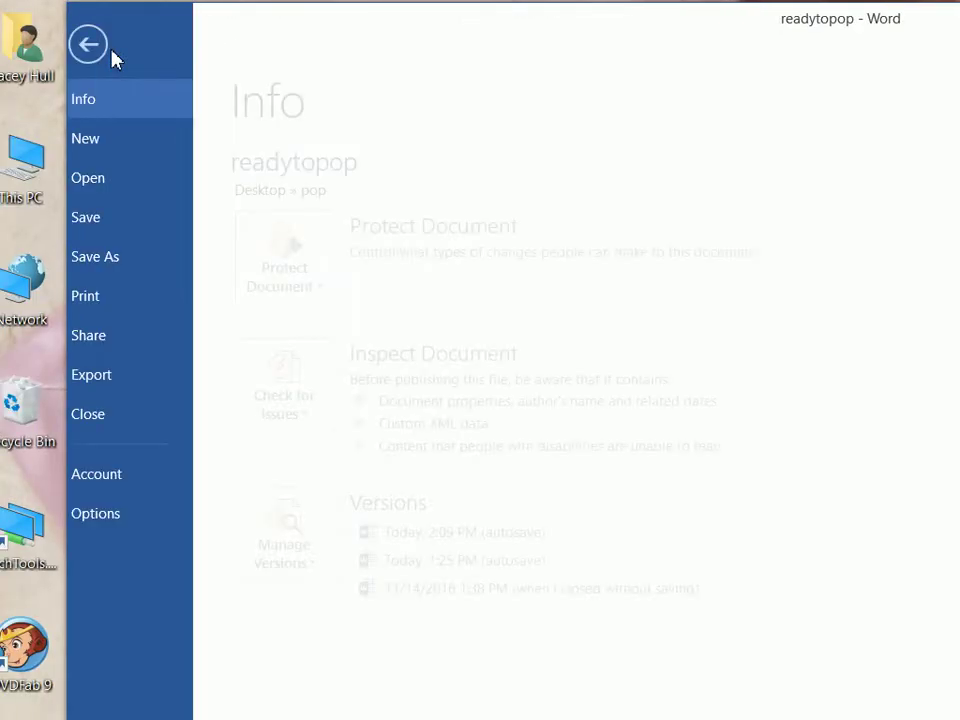
{"action": "left_click", "coordinate": [135, 139]}
{"action": "left_click", "coordinate": [347, 386]}
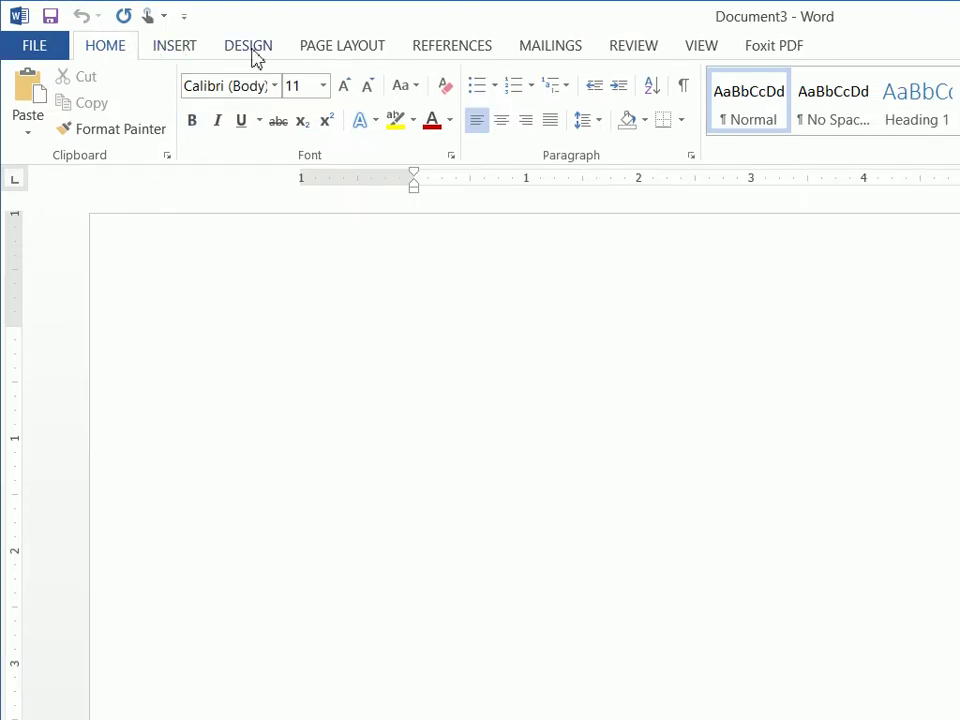
{"action": "left_click", "coordinate": [330, 46]}
{"action": "left_click", "coordinate": [44, 100]}
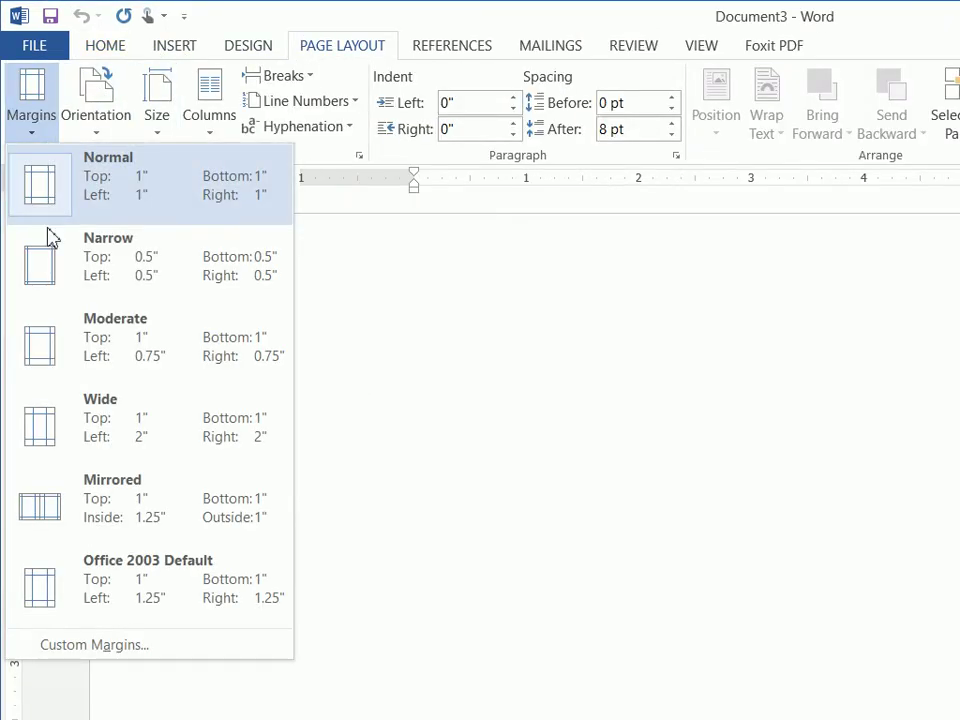
{"action": "left_click", "coordinate": [52, 237]}
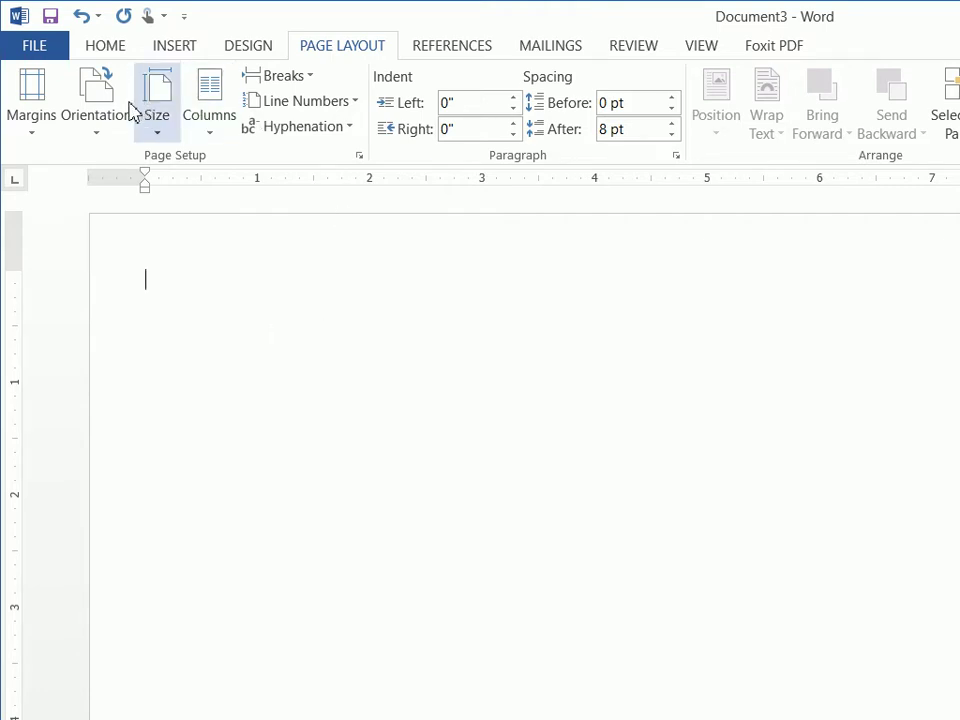
Step: Insert a table with two columns and two rows at the start of the page
{"action": "left_click", "coordinate": [163, 49]}
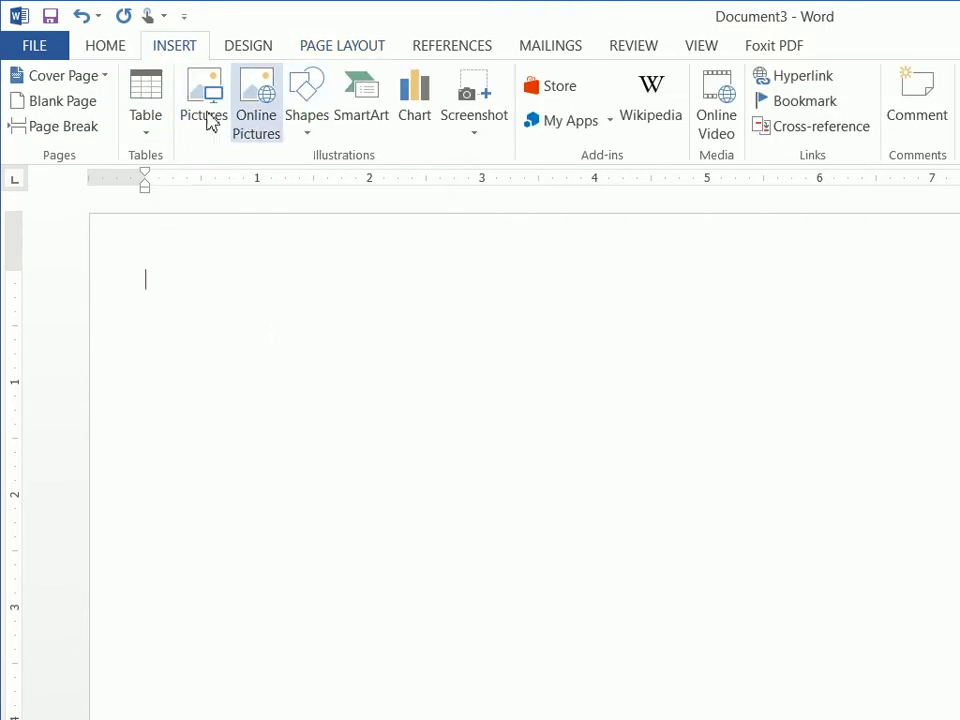
{"action": "left_click", "coordinate": [149, 127]}
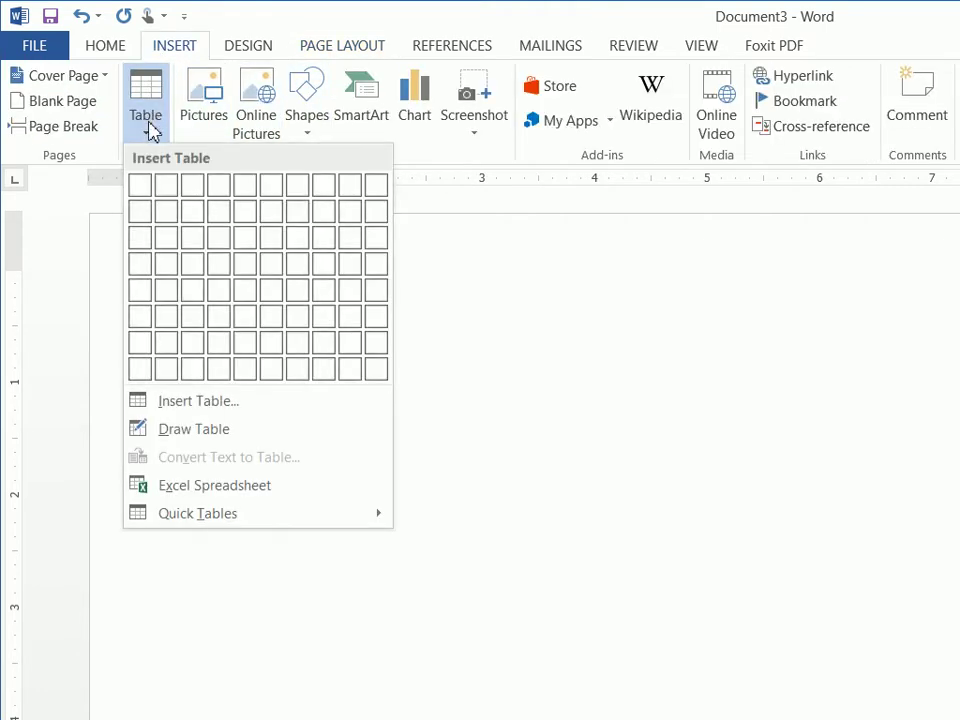
{"action": "left_click", "coordinate": [162, 216]}
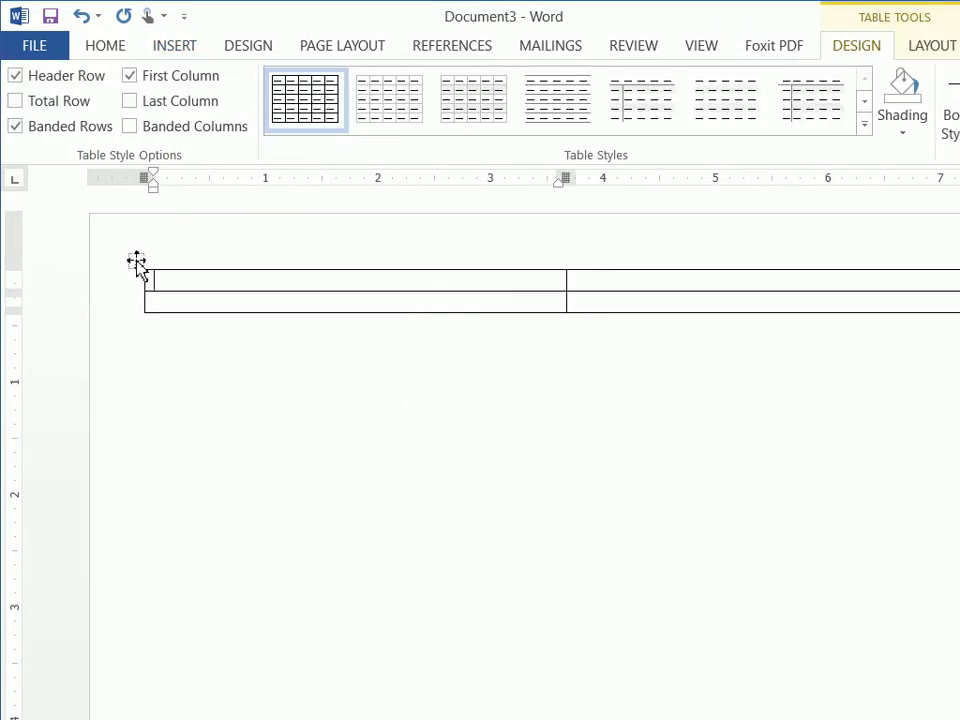
Step: In the table's options, set the left and right default cell margins to 0 and allow 0.05" spacing between cells
{"action": "right_click", "coordinate": [136, 262]}
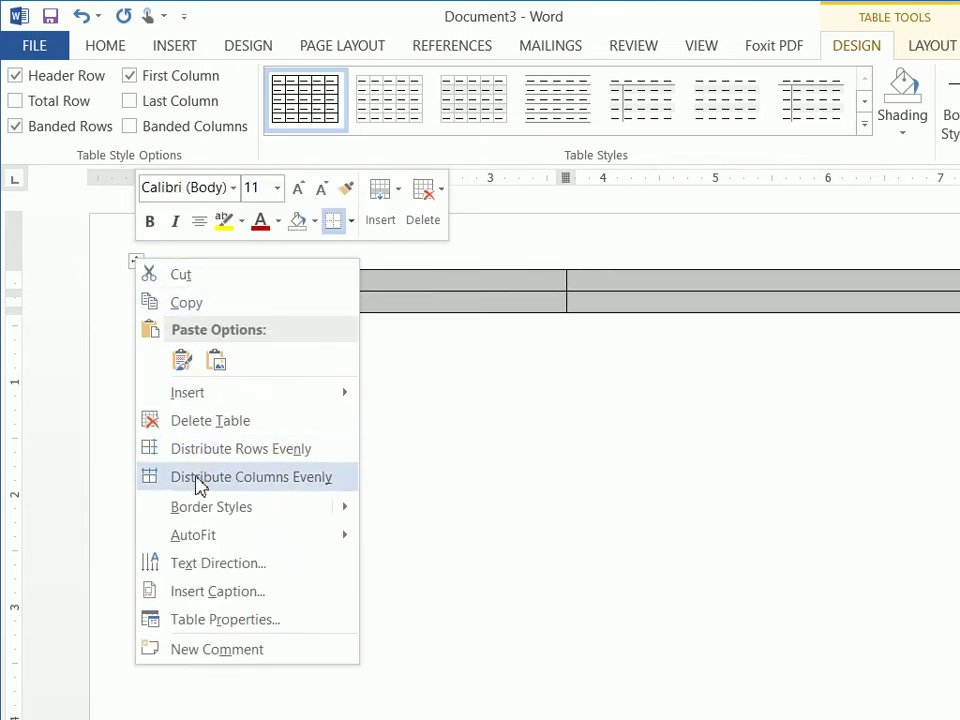
{"action": "left_click", "coordinate": [228, 620]}
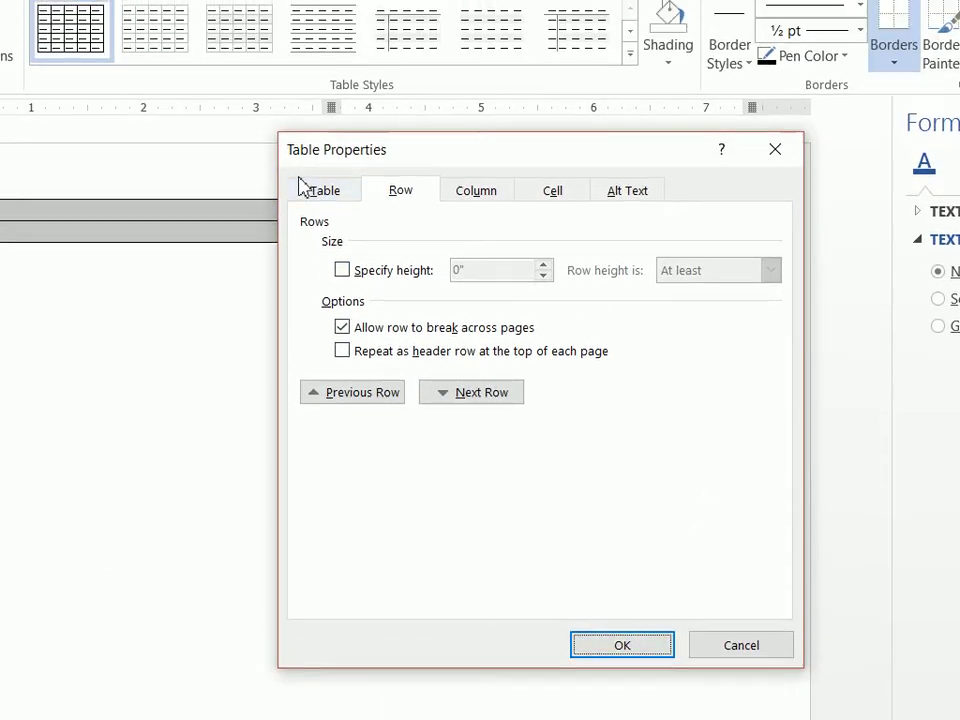
{"action": "left_click", "coordinate": [305, 189]}
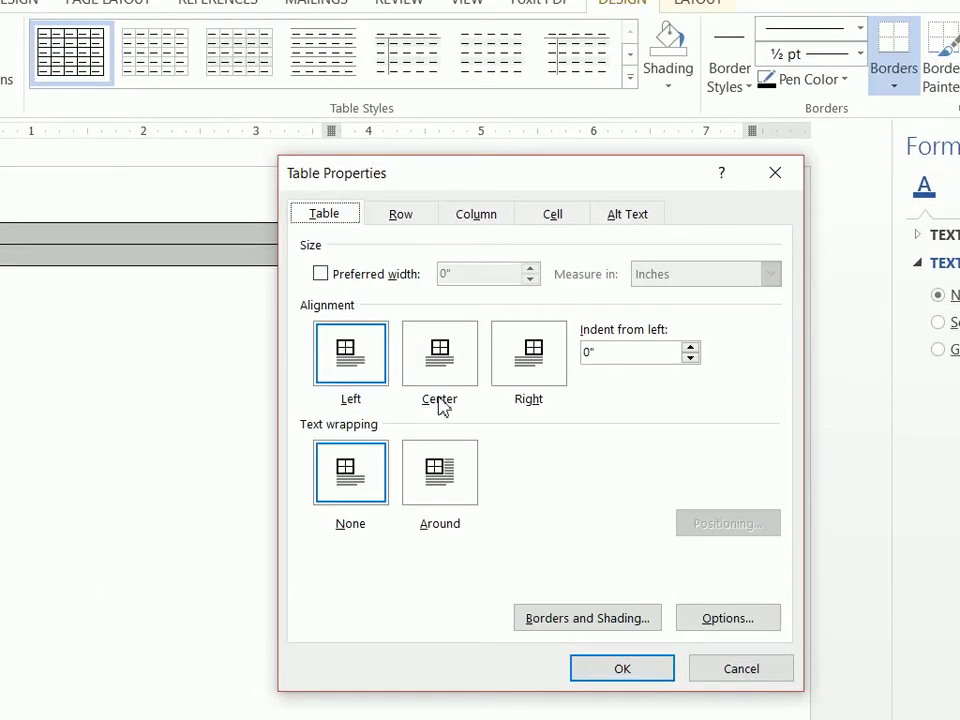
{"action": "left_click", "coordinate": [705, 593]}
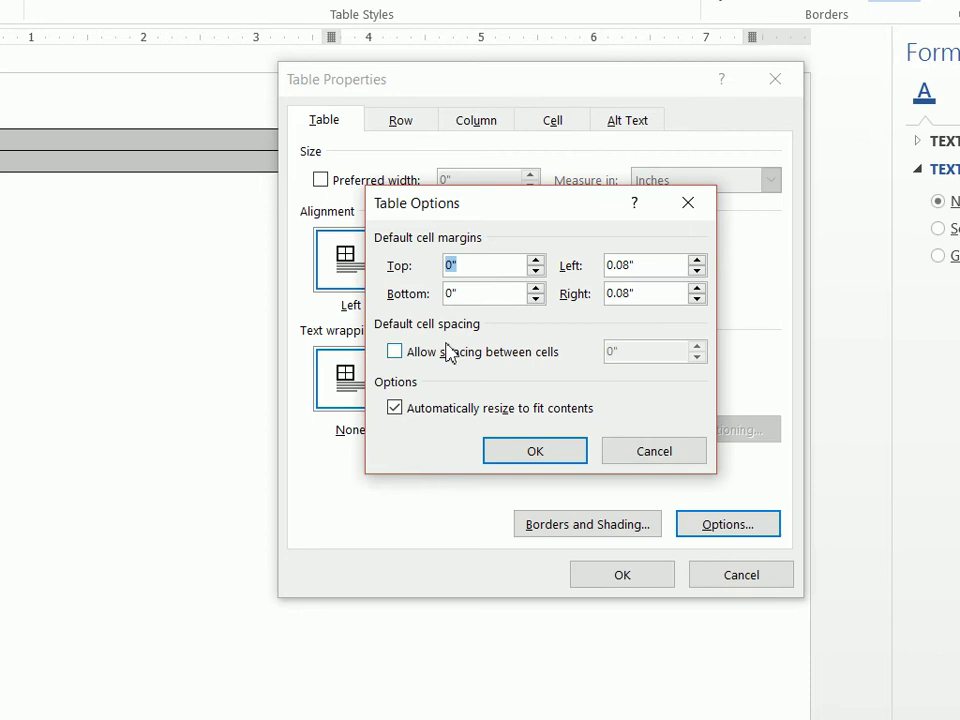
{"action": "left_click", "coordinate": [447, 352]}
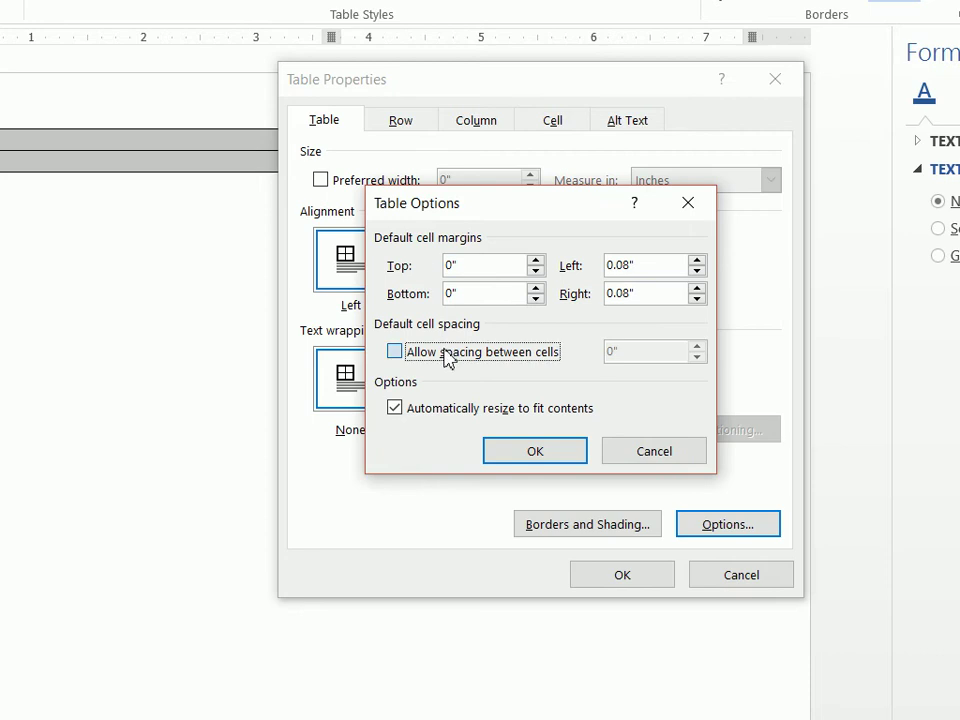
{"action": "left_click", "coordinate": [697, 346]}
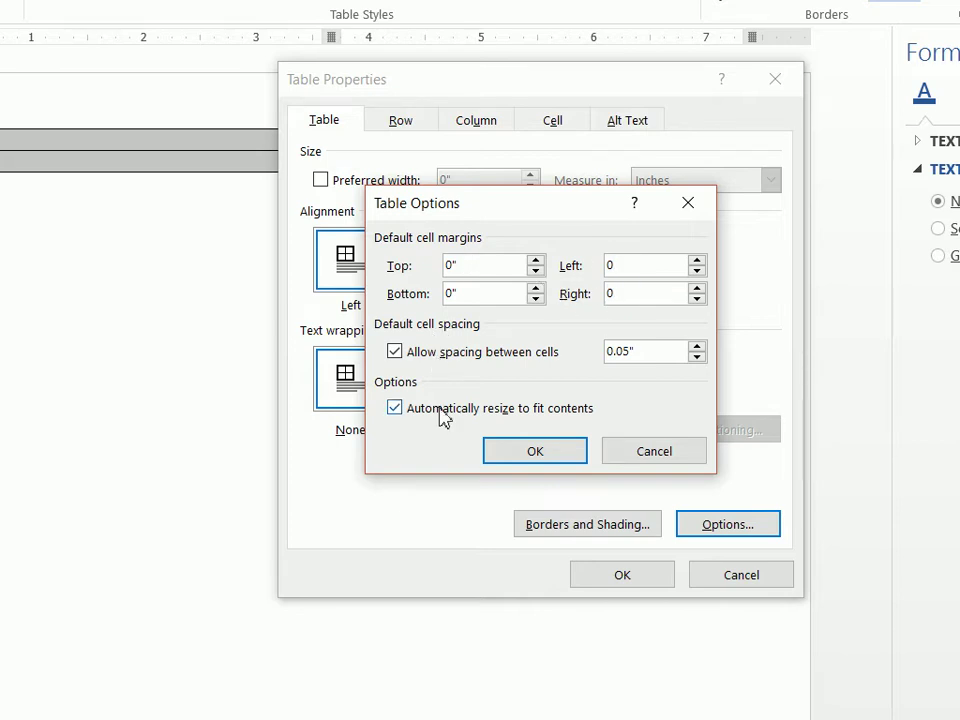
{"action": "left_click", "coordinate": [514, 456]}
{"action": "left_click", "coordinate": [585, 575]}
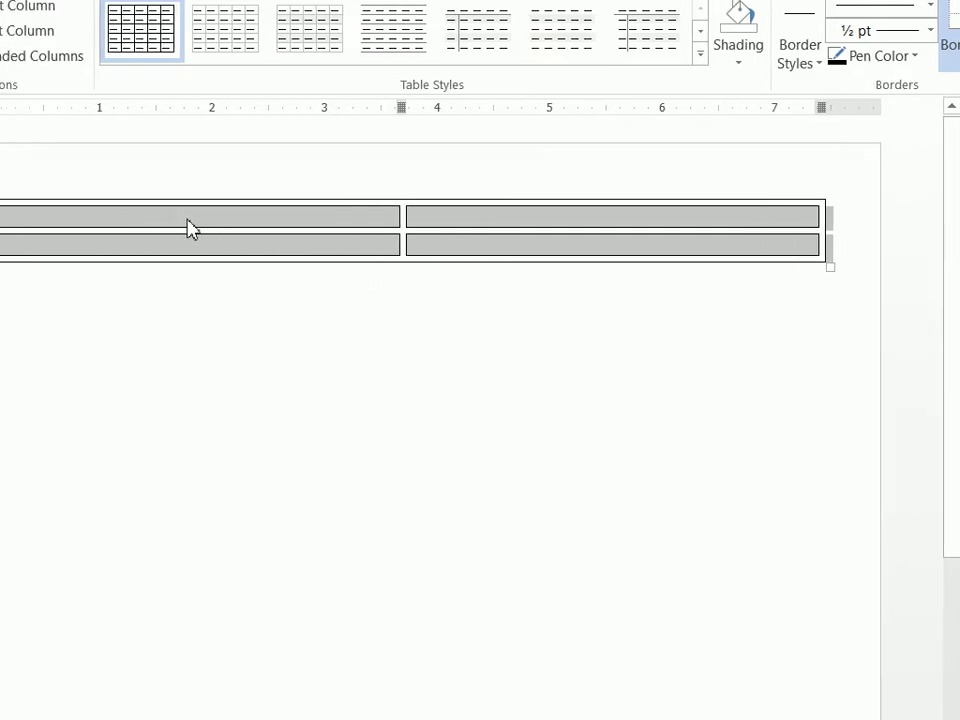
Step: Remove the outer border lines of the whole table while keeping the borders around the individual cells
{"action": "right_click", "coordinate": [138, 194]}
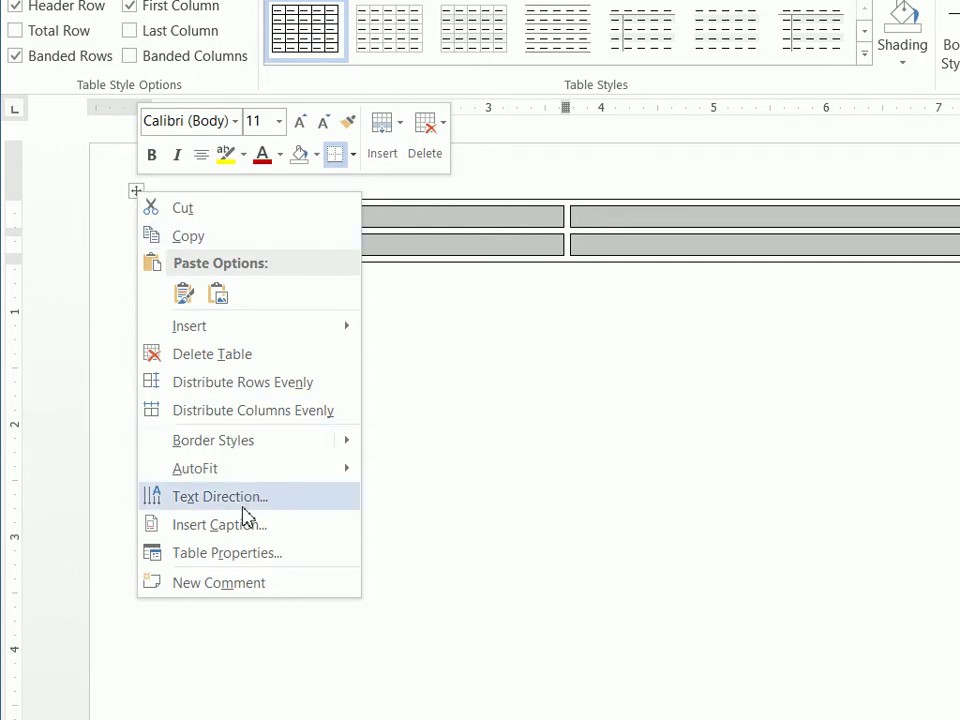
{"action": "left_click", "coordinate": [240, 553]}
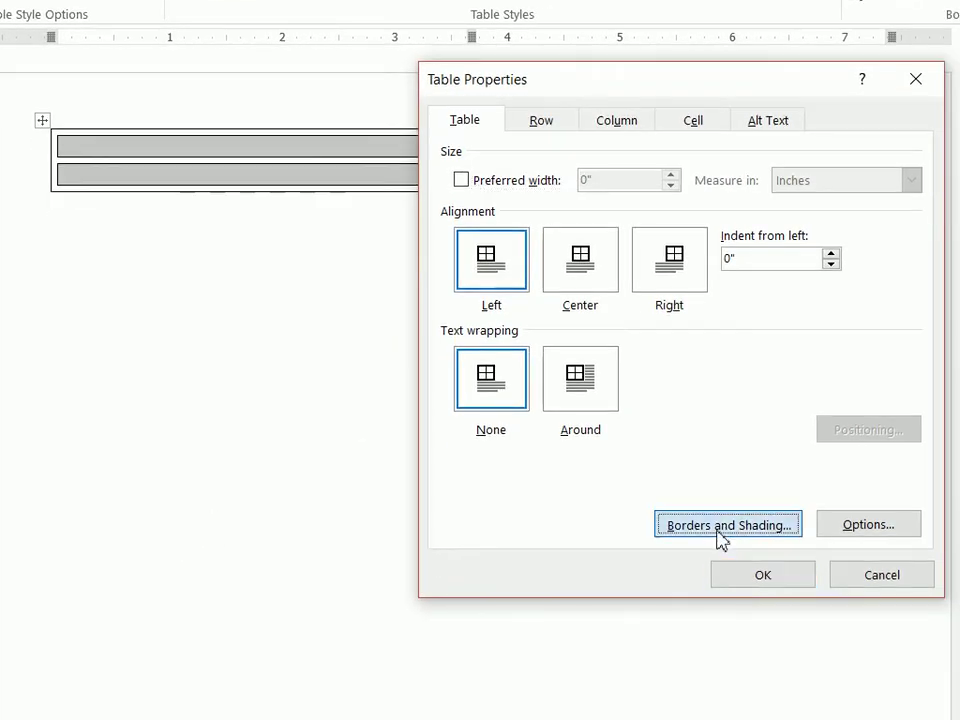
{"action": "left_click", "coordinate": [812, 574]}
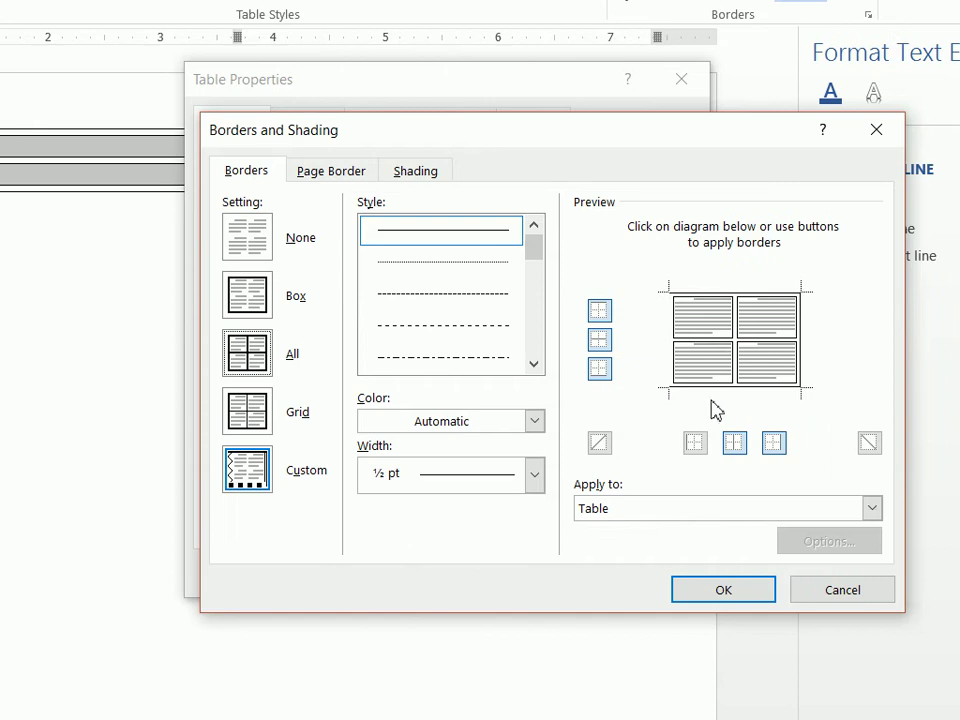
{"action": "left_click", "coordinate": [800, 362]}
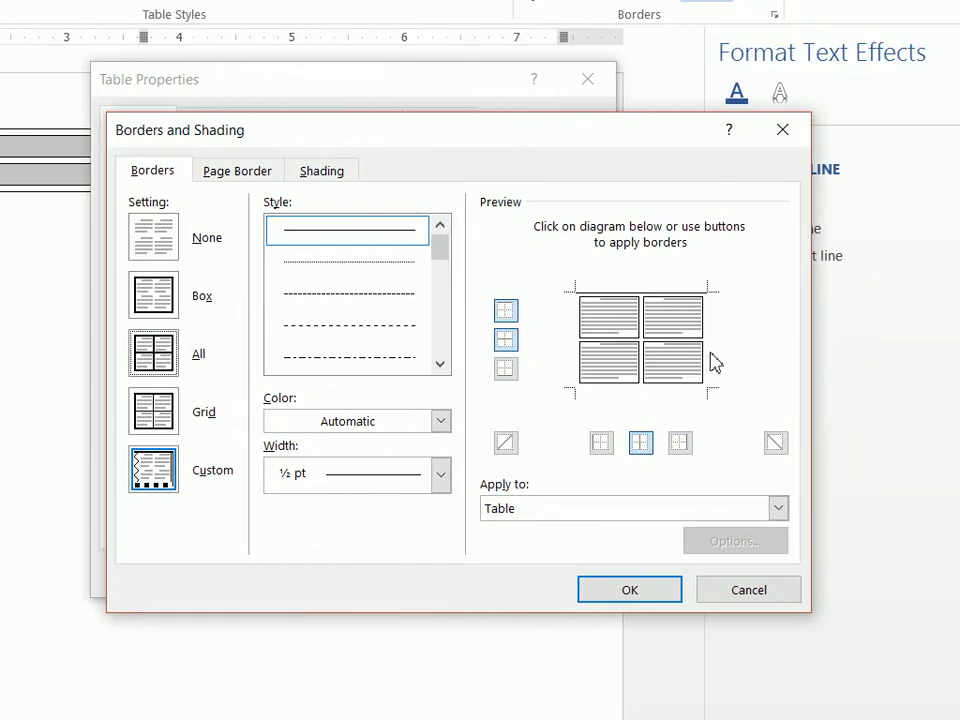
{"action": "left_click", "coordinate": [671, 291]}
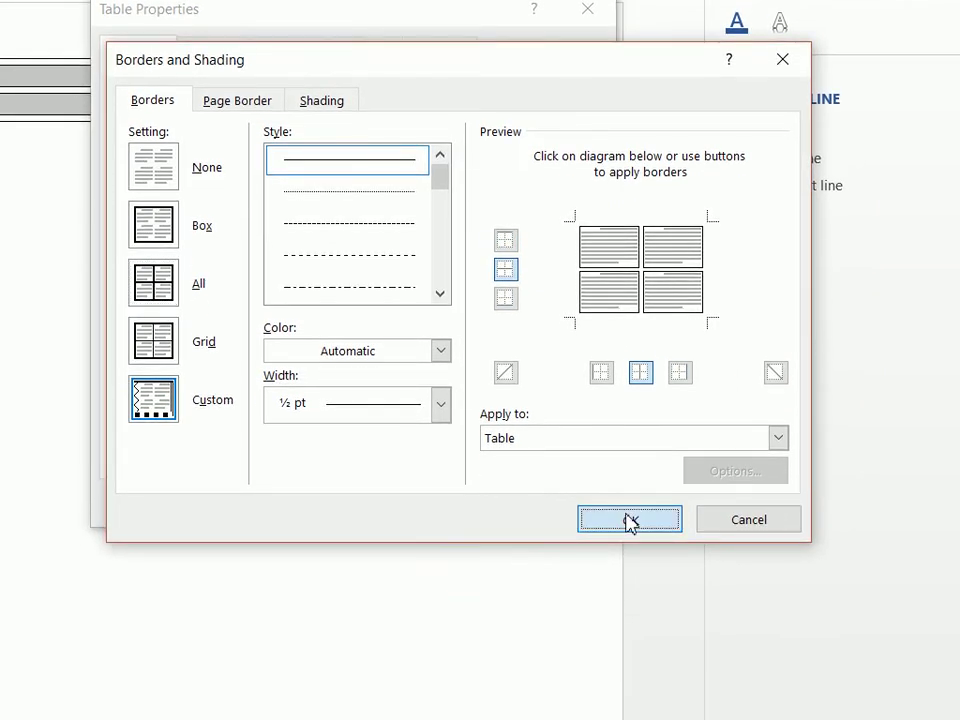
{"action": "left_click", "coordinate": [629, 590]}
{"action": "left_click", "coordinate": [437, 563]}
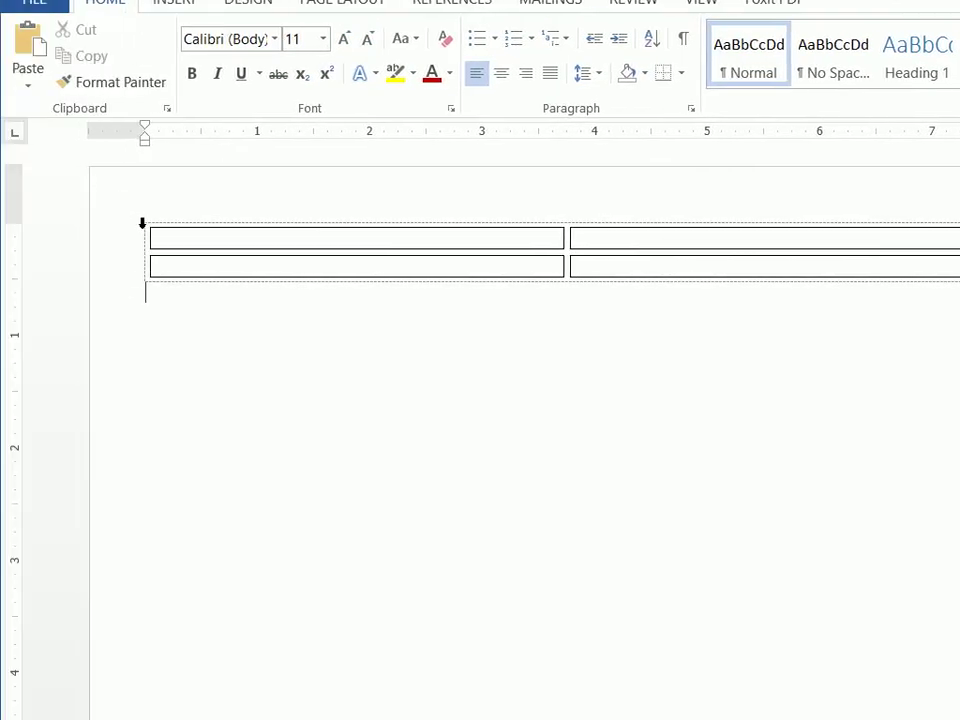
Step: Set the border colour of the table to a custom RGB red with Red 248, Green 9 and Blue 28
{"action": "left_click", "coordinate": [142, 218]}
{"action": "right_click", "coordinate": [139, 214]}
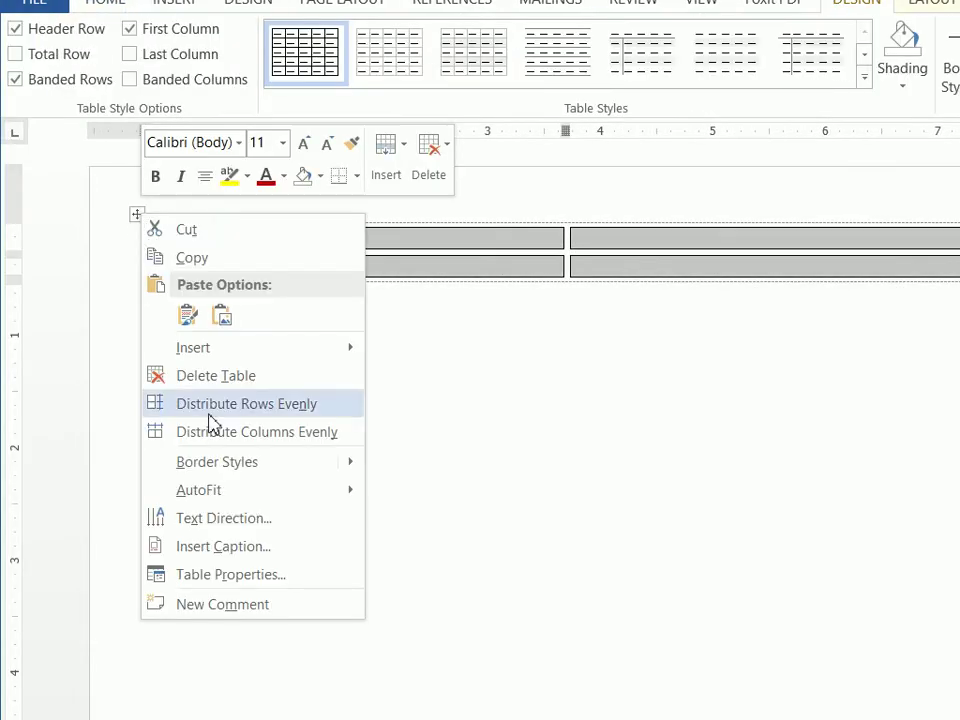
{"action": "left_click", "coordinate": [281, 574]}
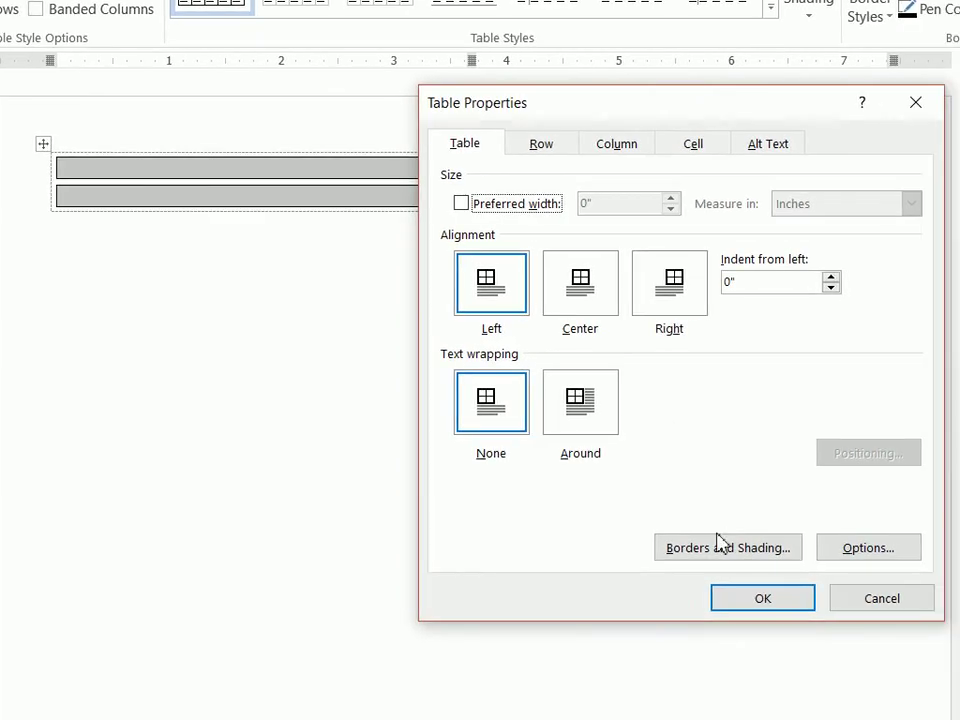
{"action": "left_click", "coordinate": [813, 578]}
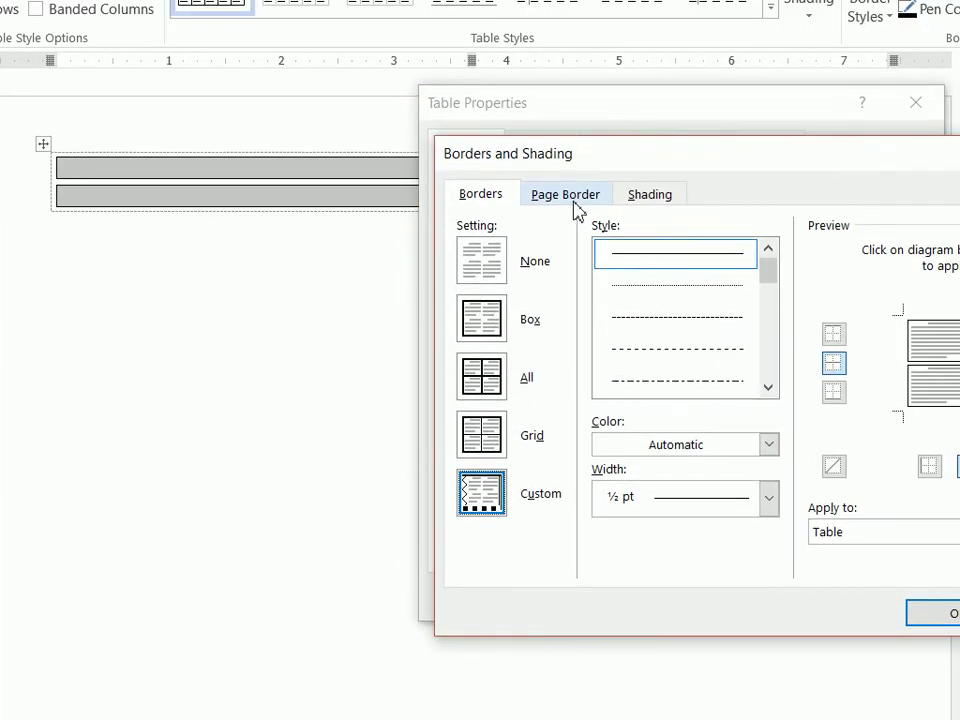
{"action": "left_click", "coordinate": [700, 452]}
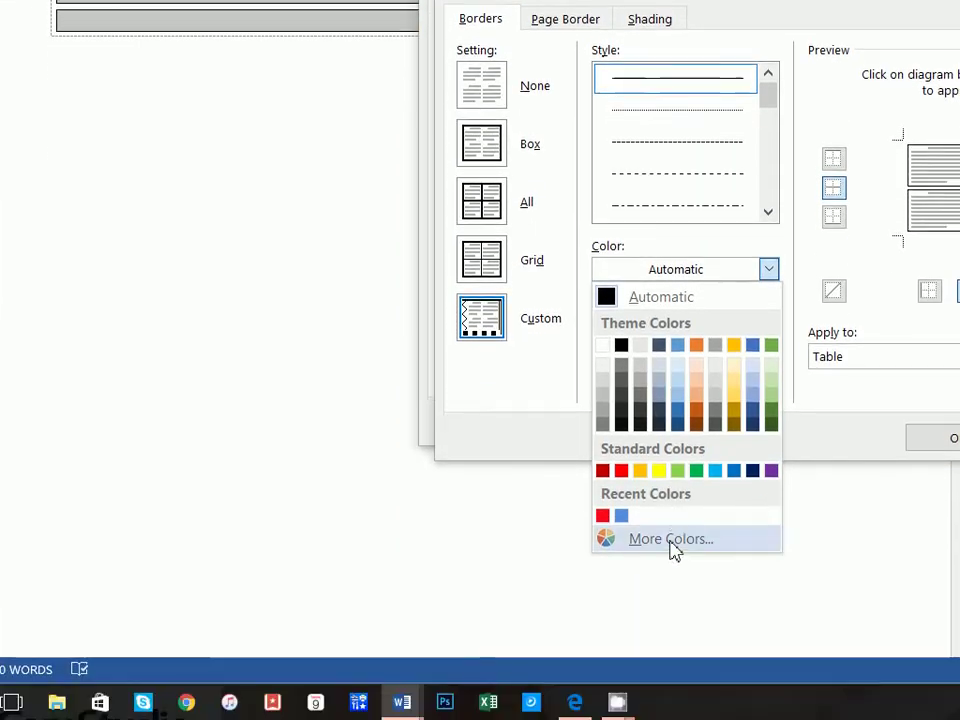
{"action": "left_click", "coordinate": [673, 713]}
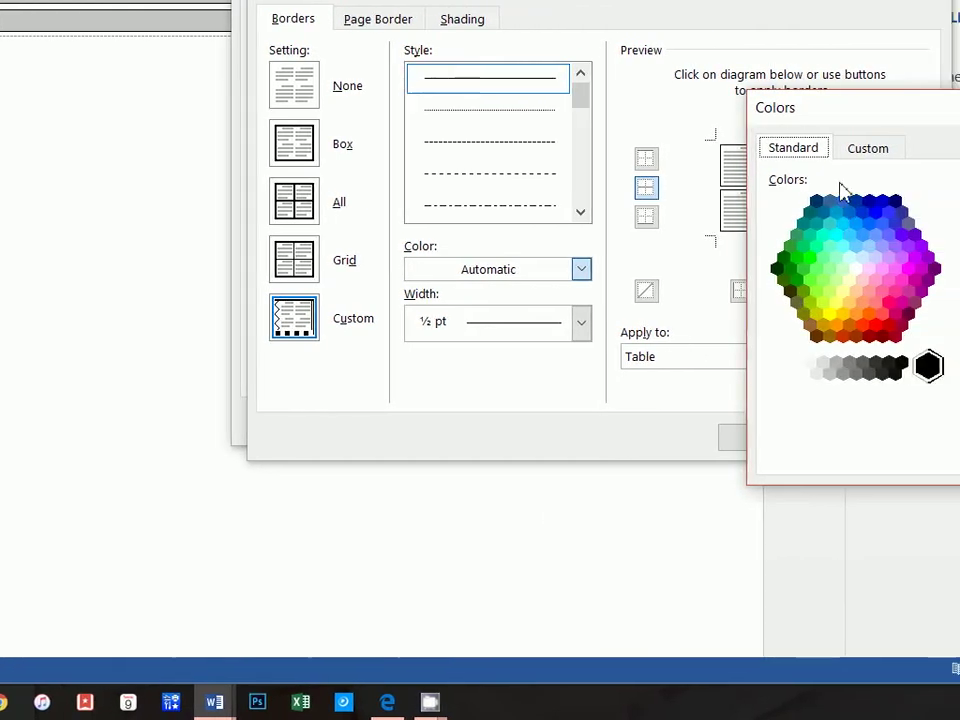
{"action": "left_click", "coordinate": [866, 148]}
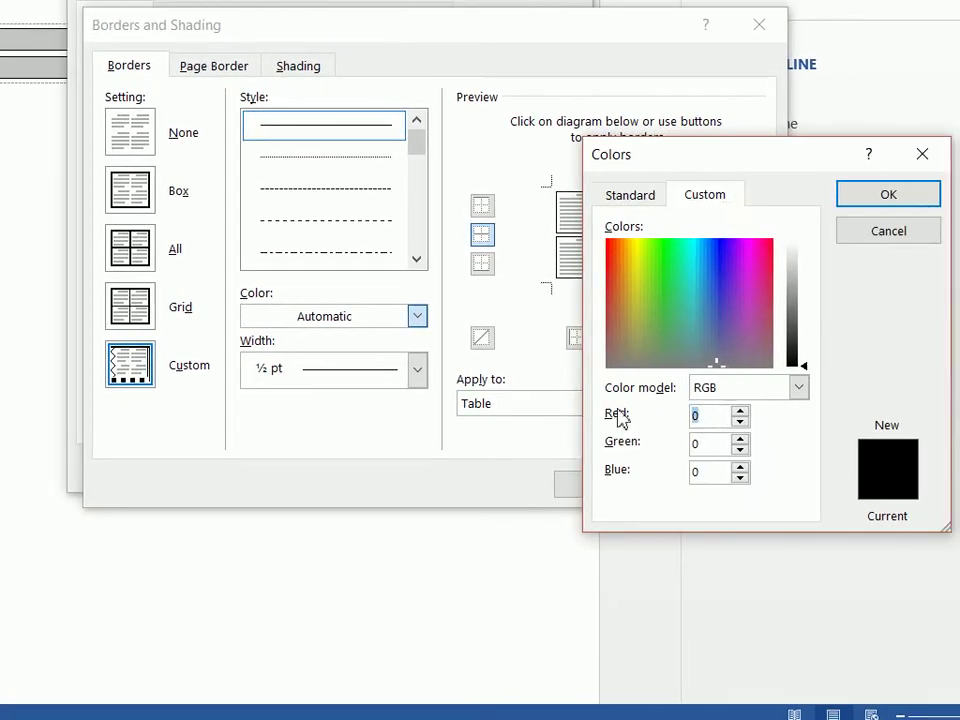
{"action": "type", "text": "248"}
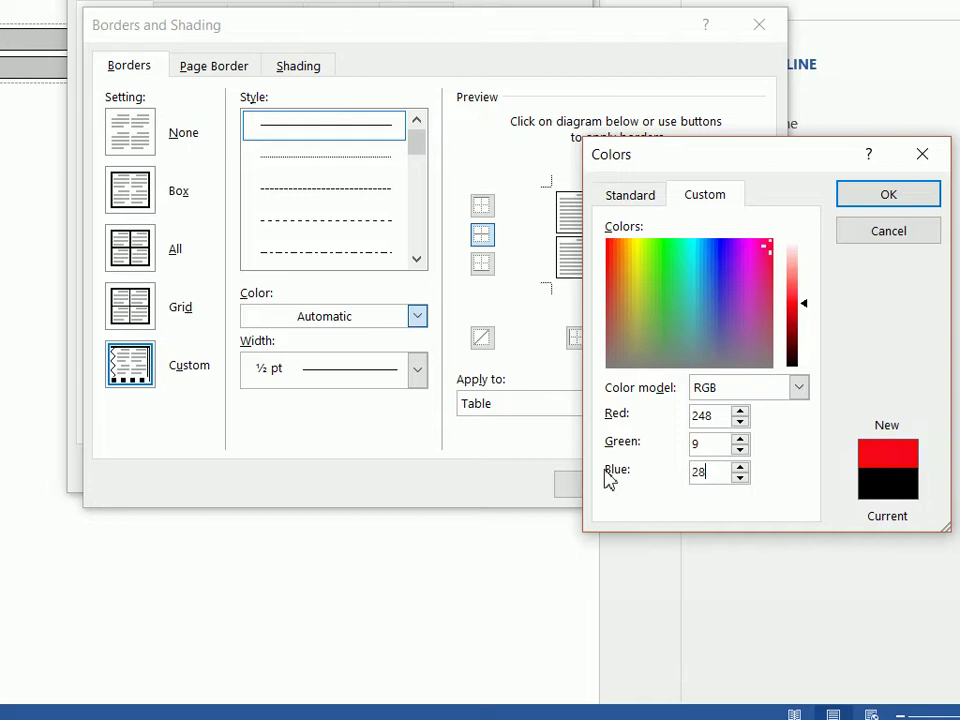
{"action": "left_click", "coordinate": [888, 194]}
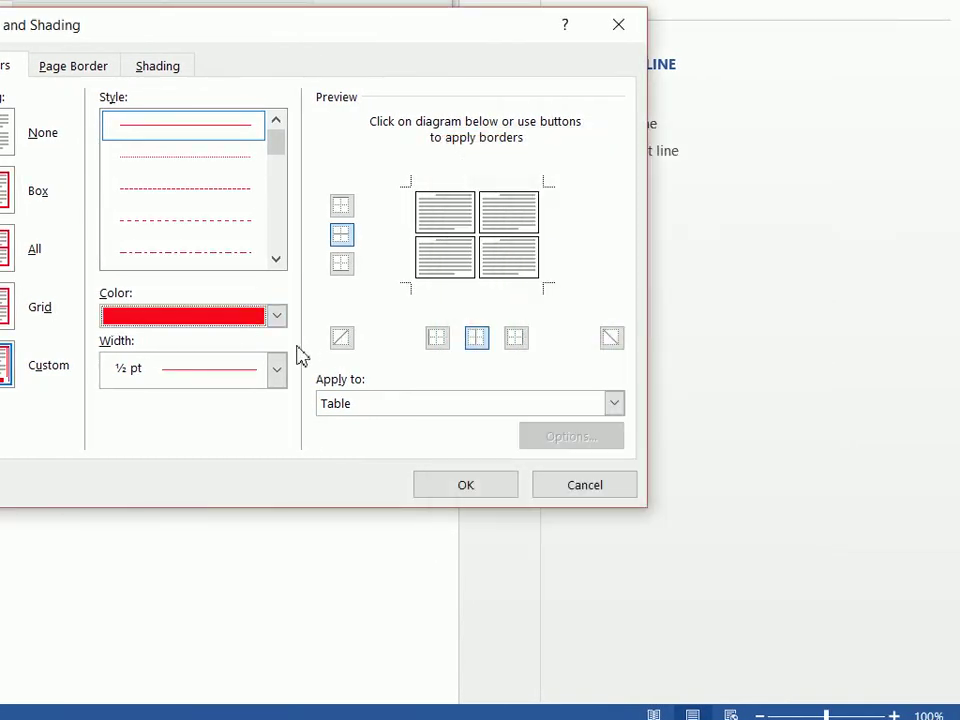
Step: Set the border width to 3 pt and apply the red line to all sides of every cell, using the Cell scope
{"action": "left_click", "coordinate": [417, 370]}
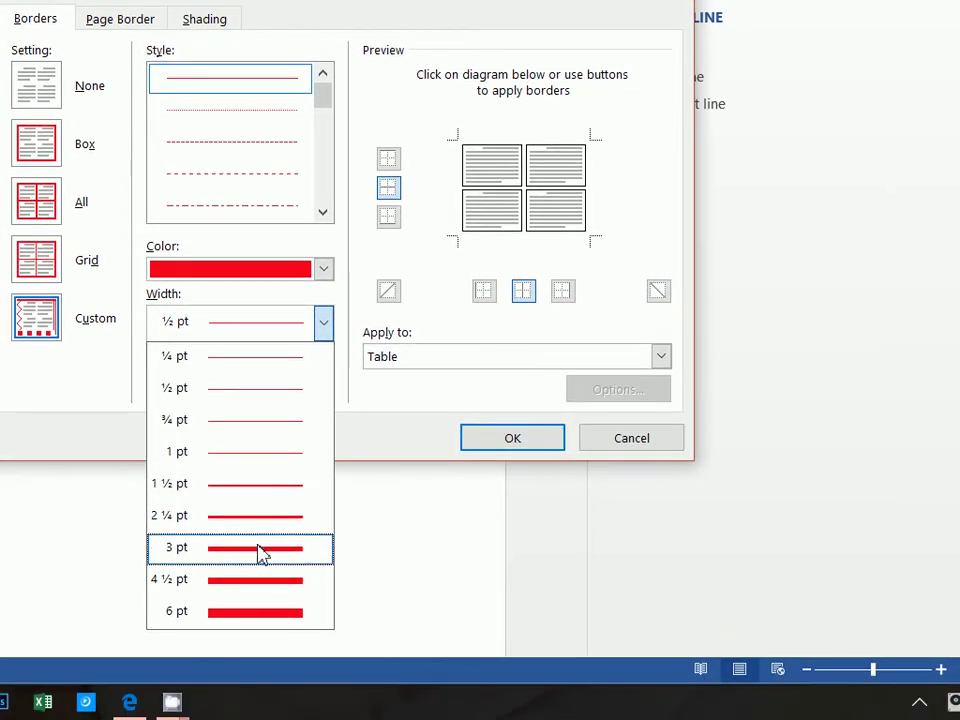
{"action": "left_click", "coordinate": [213, 594]}
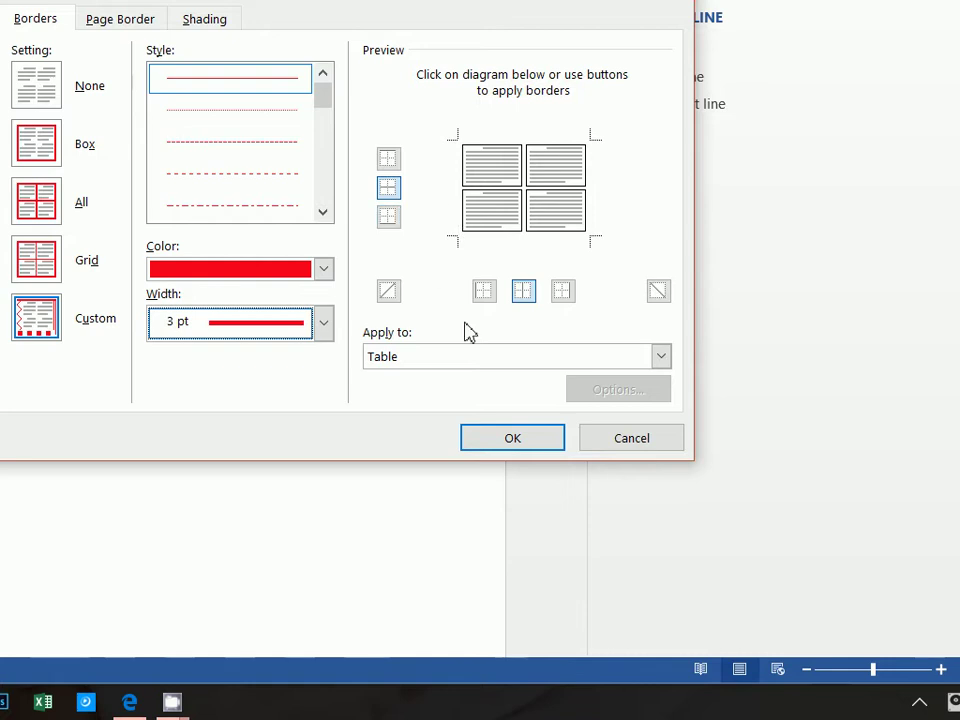
{"action": "left_click", "coordinate": [469, 356]}
{"action": "left_click", "coordinate": [466, 410]}
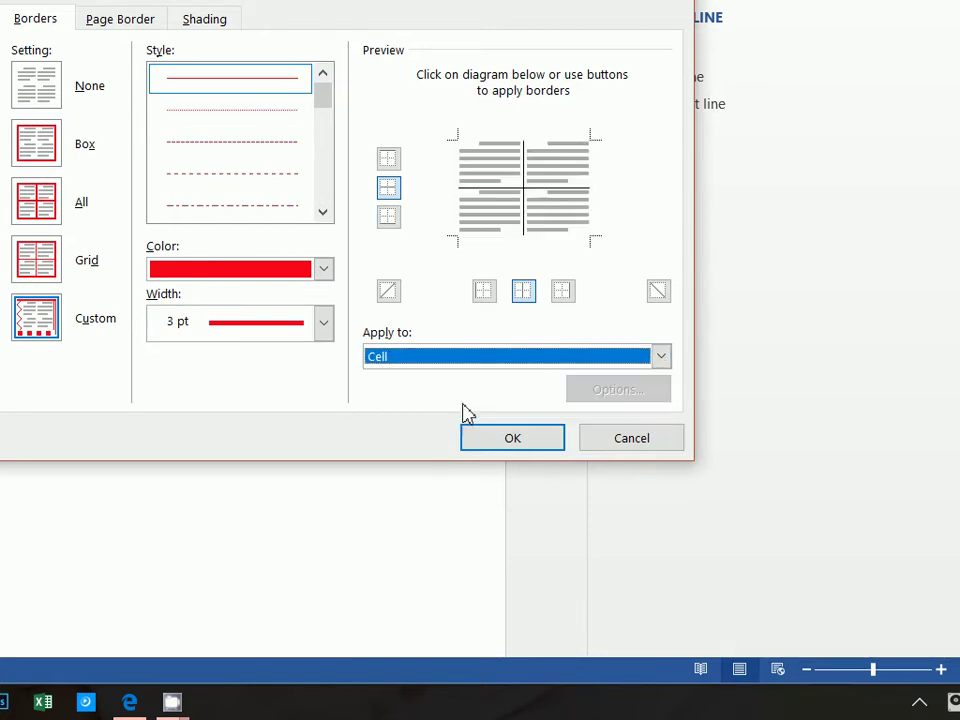
{"action": "left_click", "coordinate": [524, 189]}
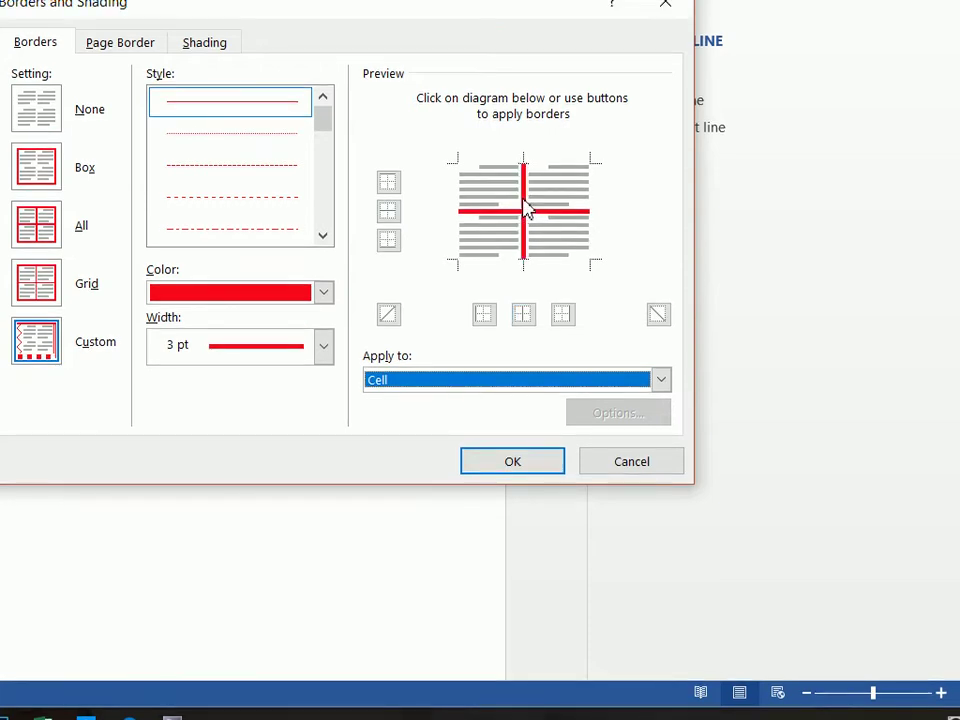
{"action": "left_click", "coordinate": [506, 259]}
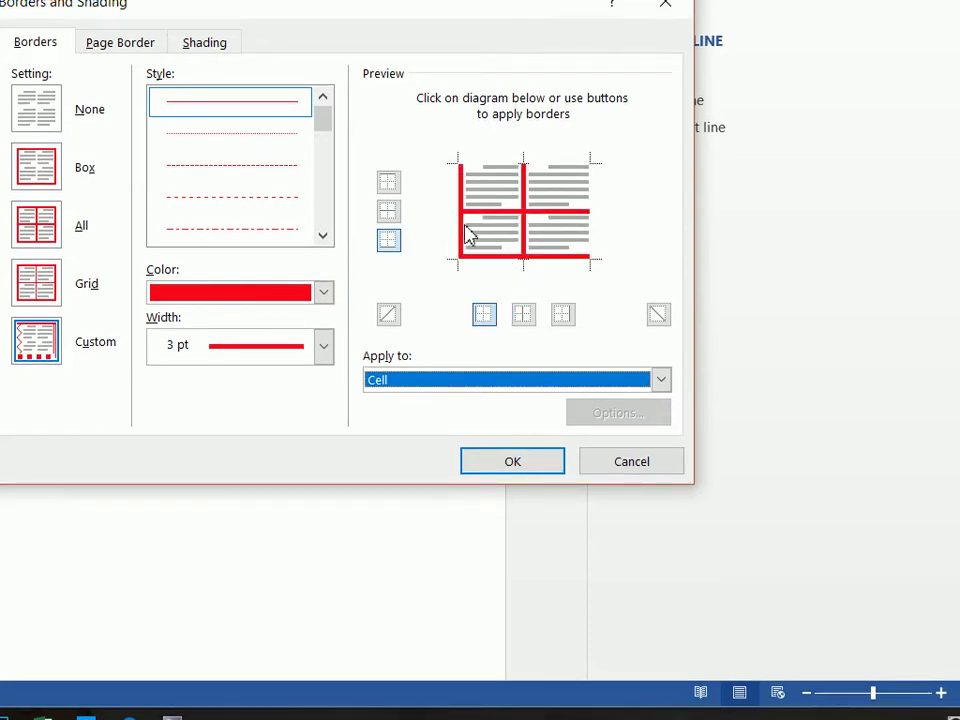
{"action": "left_click", "coordinate": [494, 166]}
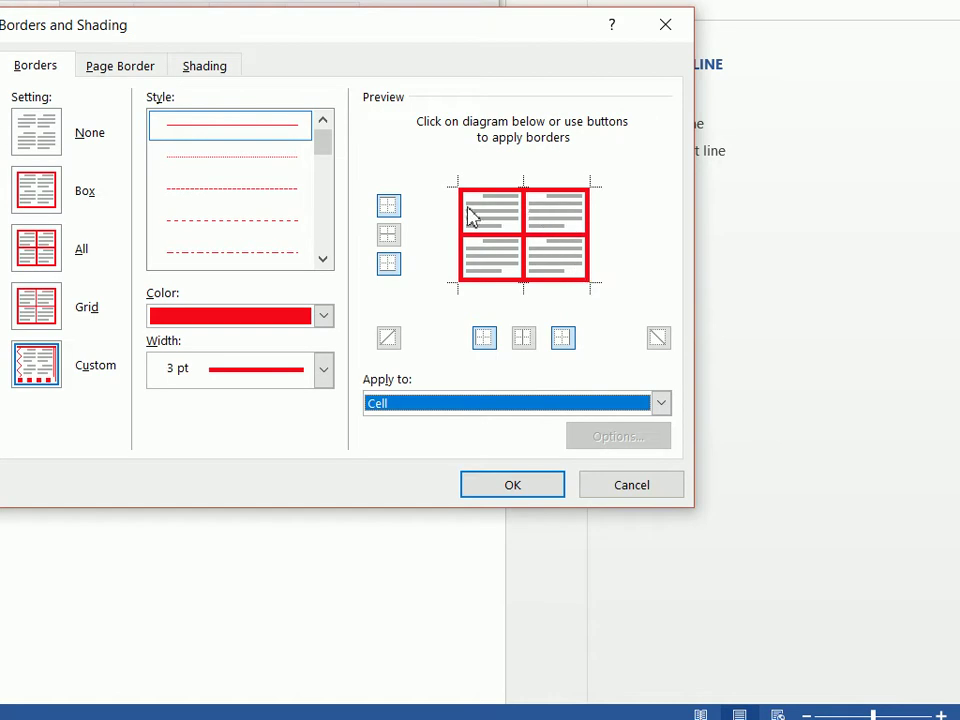
{"action": "left_click", "coordinate": [546, 512]}
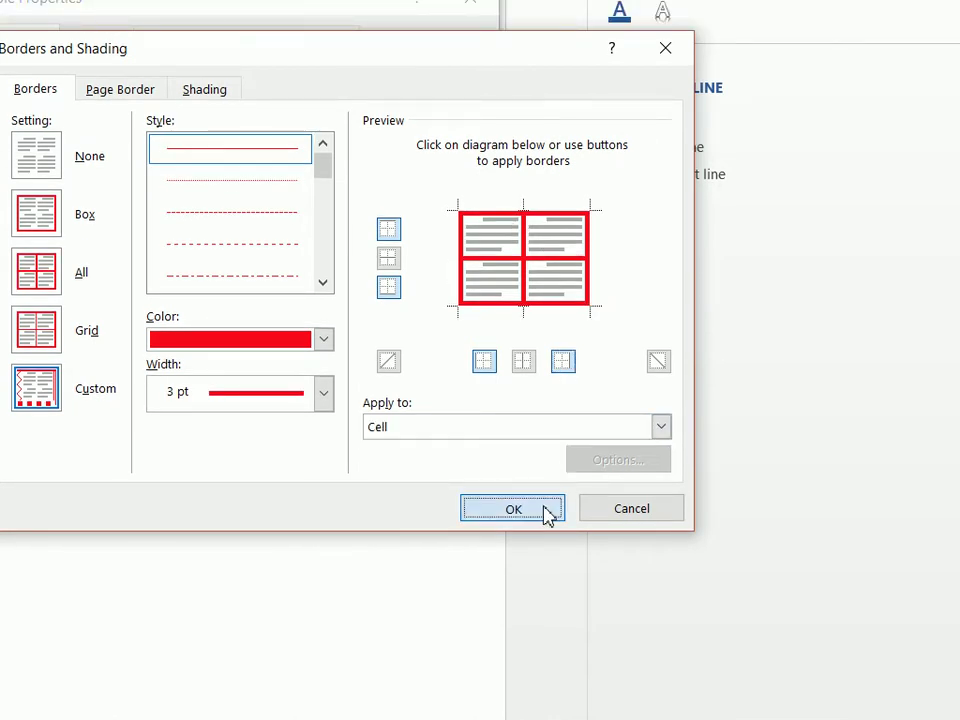
{"action": "left_click", "coordinate": [331, 500]}
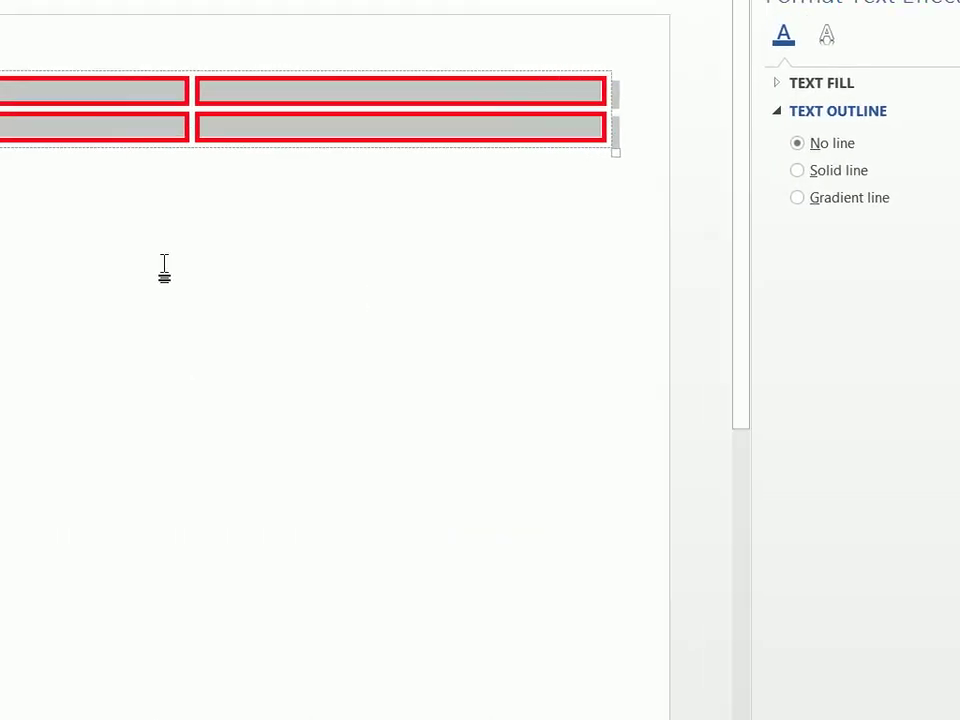
{"action": "left_click", "coordinate": [164, 268]}
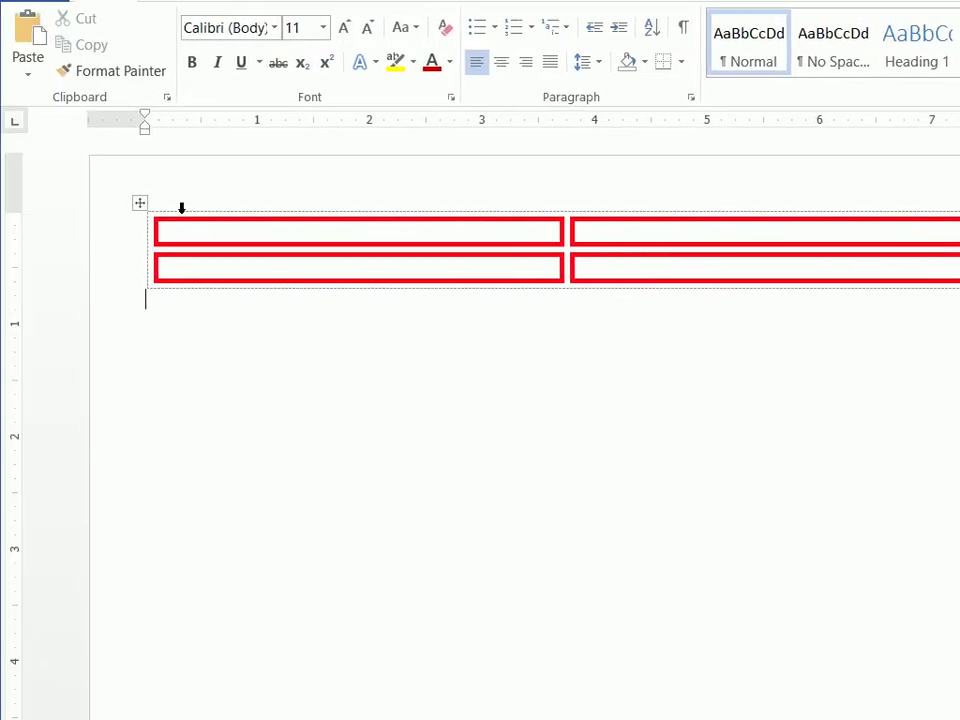
Step: Give both rows of the table a specified minimum height and check the preferred column width in the table properties
{"action": "left_click", "coordinate": [136, 206]}
{"action": "right_click", "coordinate": [136, 206]}
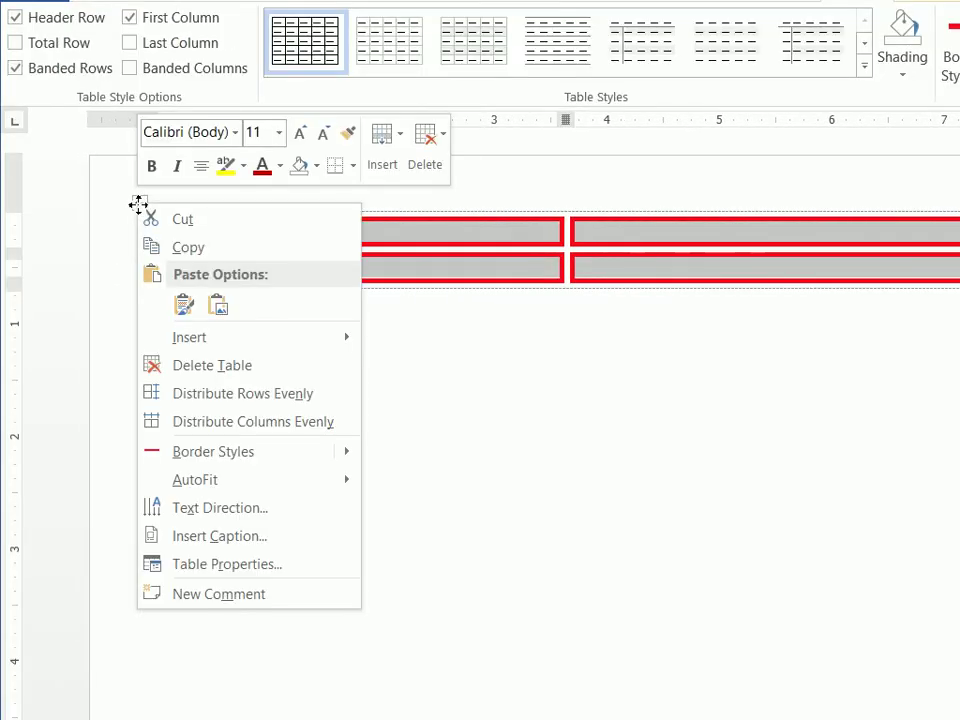
{"action": "left_click", "coordinate": [155, 564]}
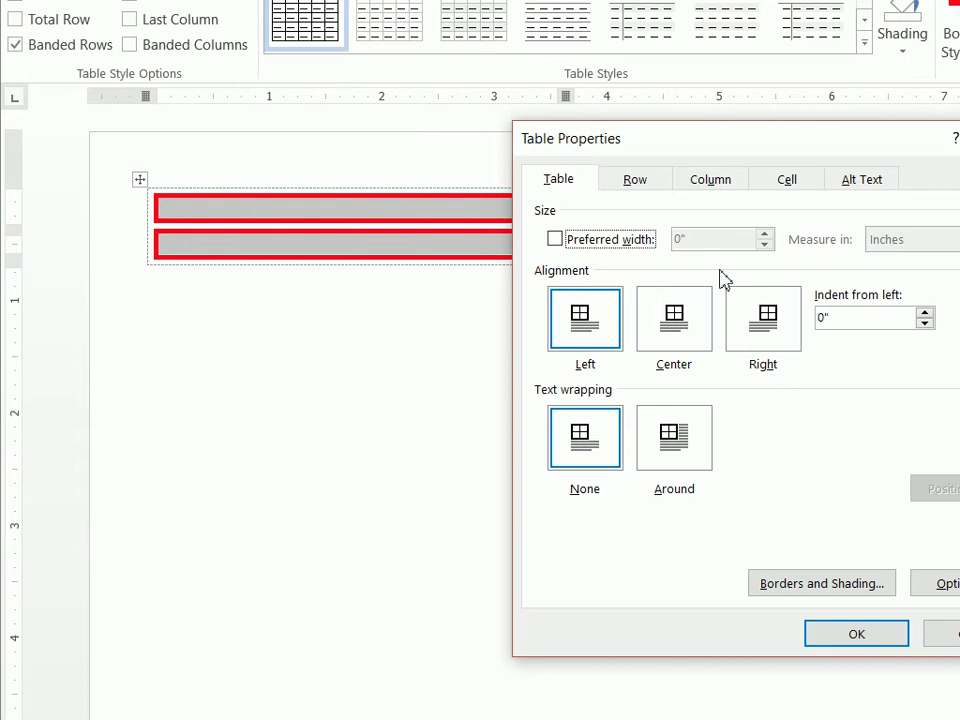
{"action": "left_click", "coordinate": [564, 179]}
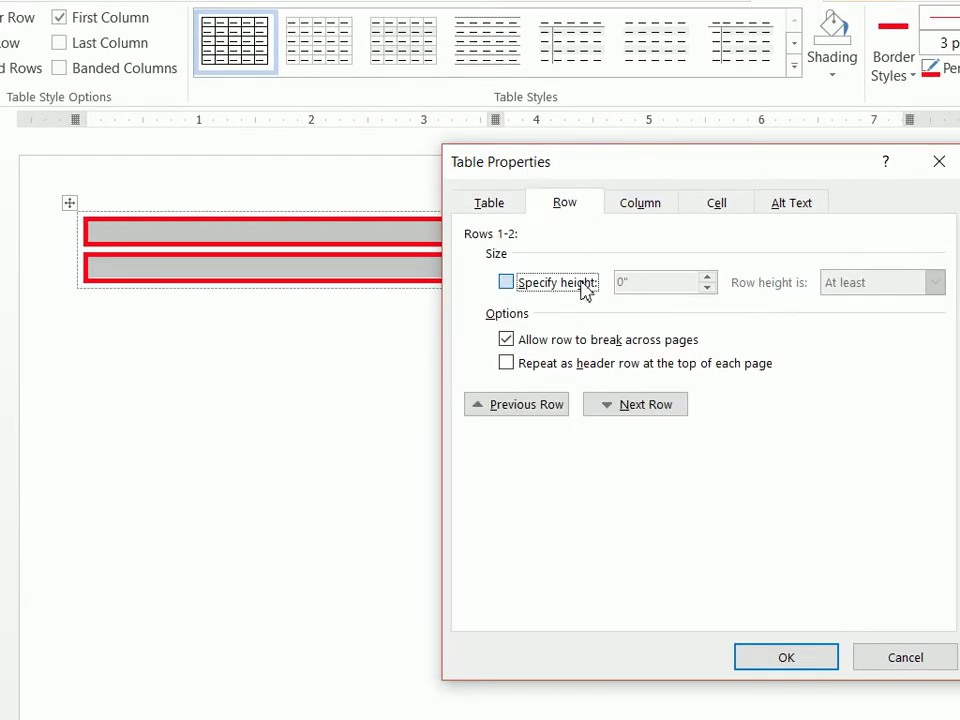
{"action": "left_click", "coordinate": [583, 268]}
{"action": "left_click", "coordinate": [643, 264]}
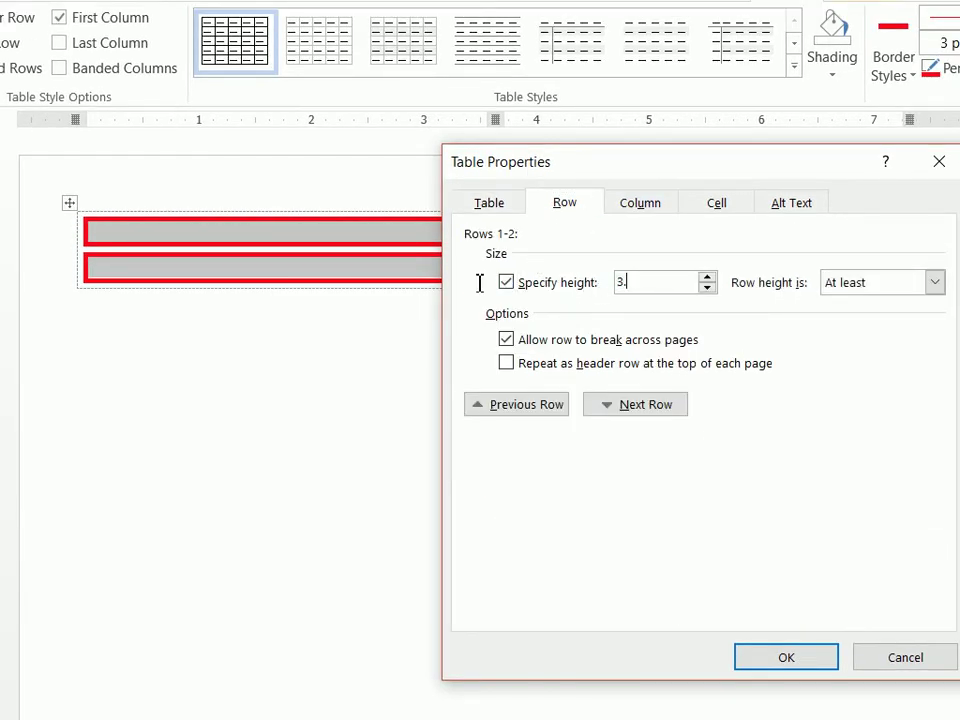
{"action": "left_click", "coordinate": [642, 204]}
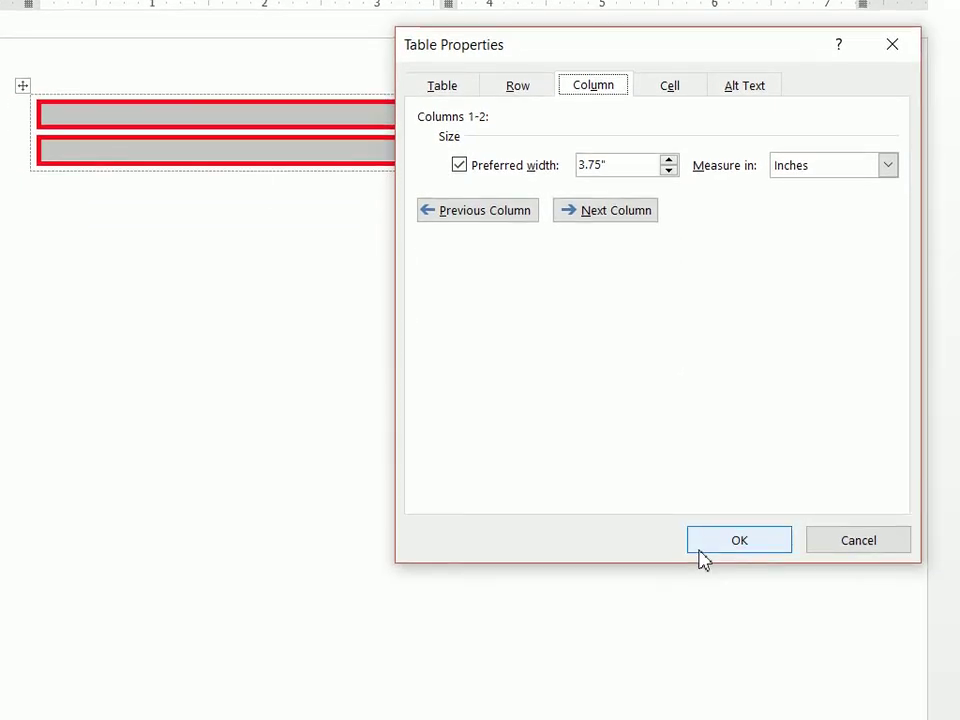
{"action": "left_click", "coordinate": [520, 86]}
{"action": "left_click", "coordinate": [585, 88]}
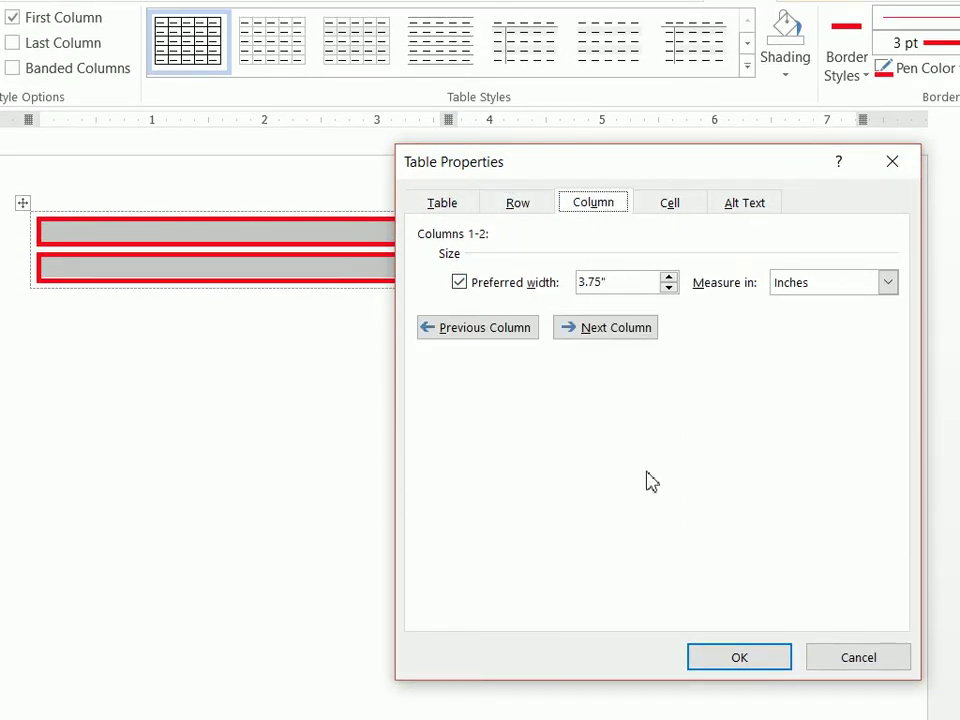
{"action": "left_click", "coordinate": [739, 657]}
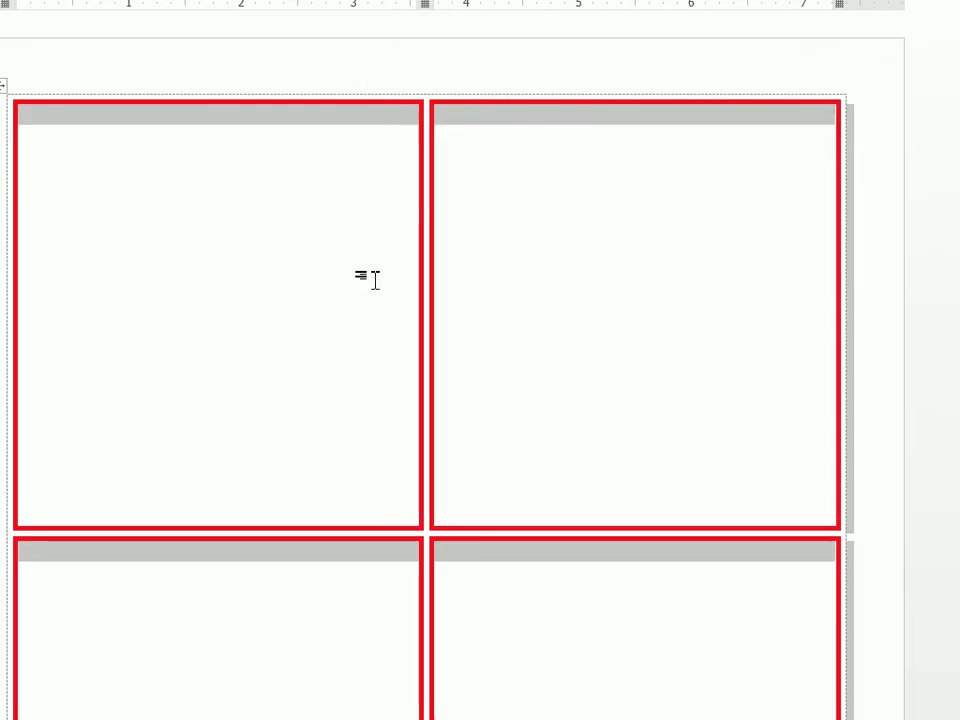
Step: Insert the "stripe" picture from the pop folder into the first cell of the table
{"action": "left_click", "coordinate": [600, 272]}
{"action": "scroll", "coordinate": [600, 349], "scroll_direction": "down", "scroll_amount": 3}
{"action": "scroll", "coordinate": [591, 357], "scroll_direction": "up", "scroll_amount": 3}
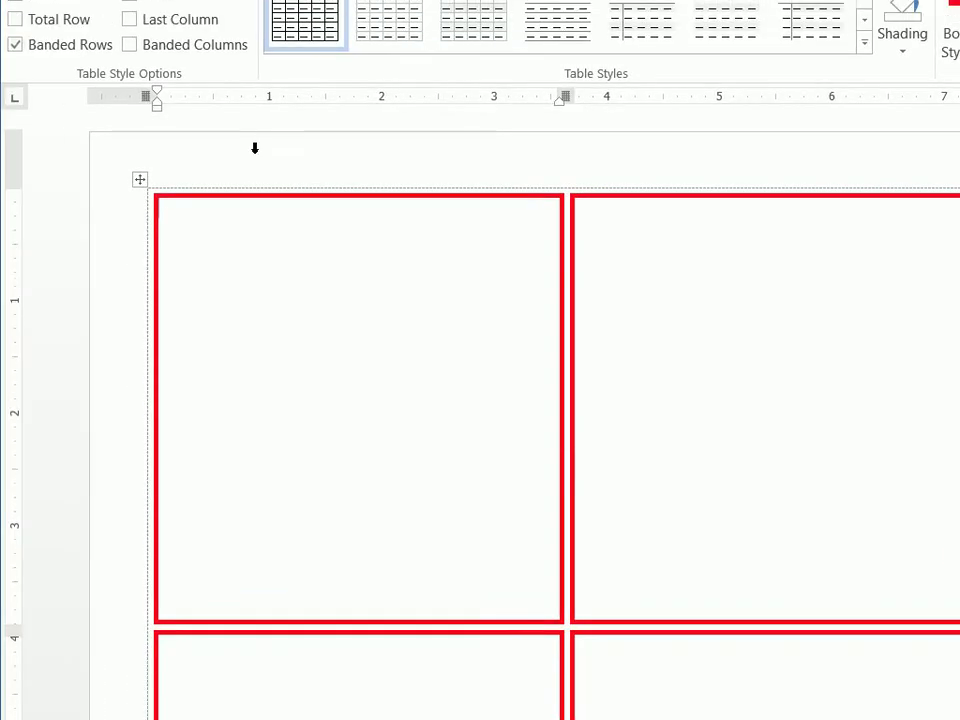
{"action": "left_click", "coordinate": [174, 46]}
{"action": "left_click", "coordinate": [200, 96]}
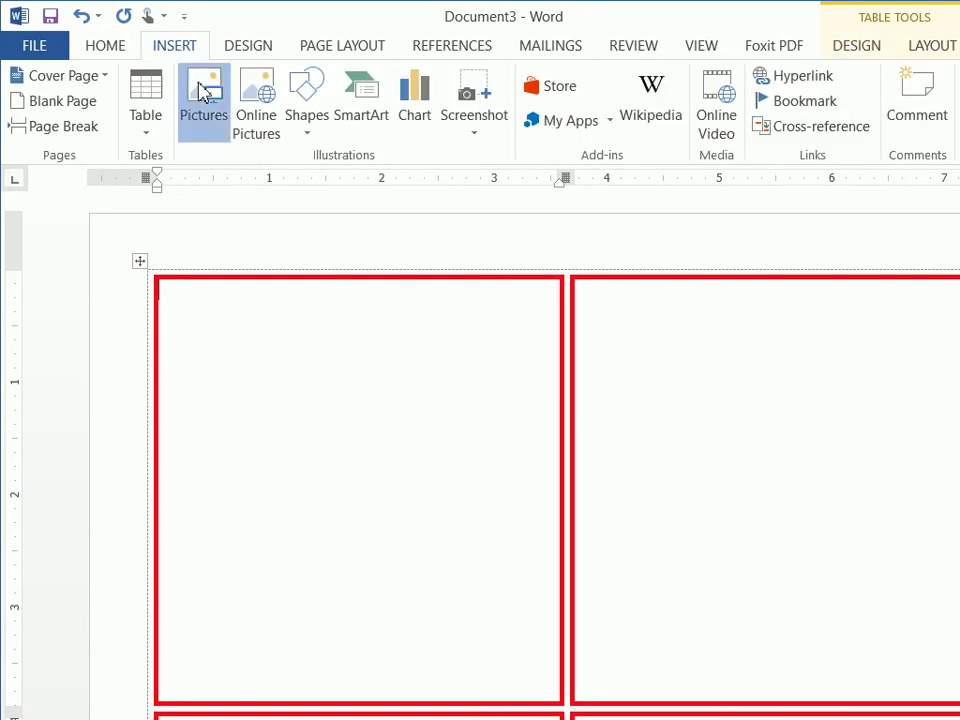
{"action": "left_click", "coordinate": [529, 229]}
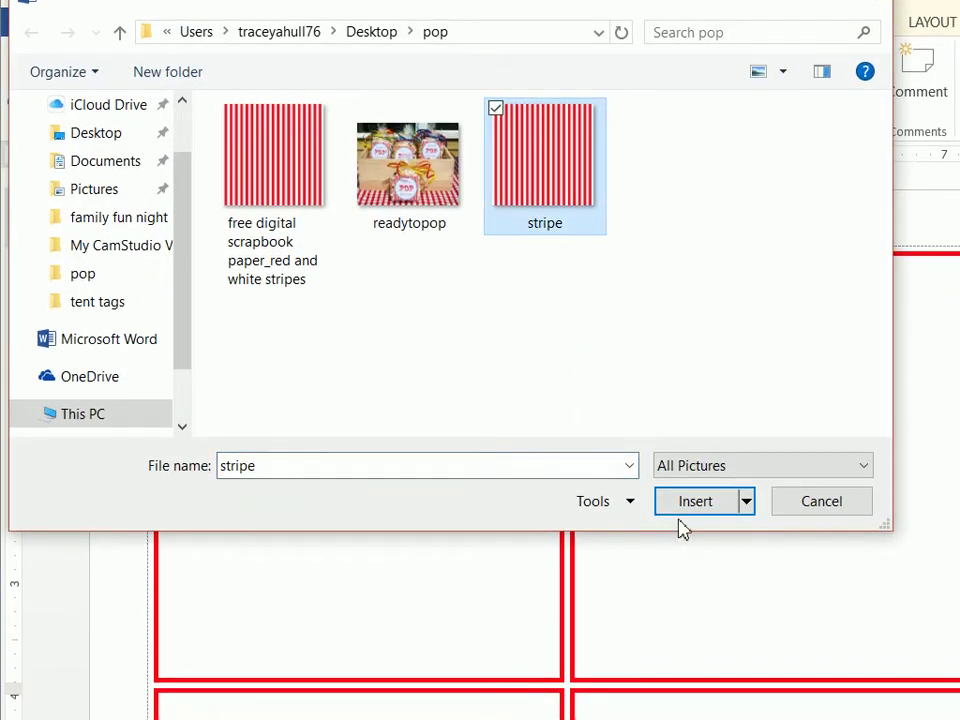
{"action": "left_click", "coordinate": [686, 532]}
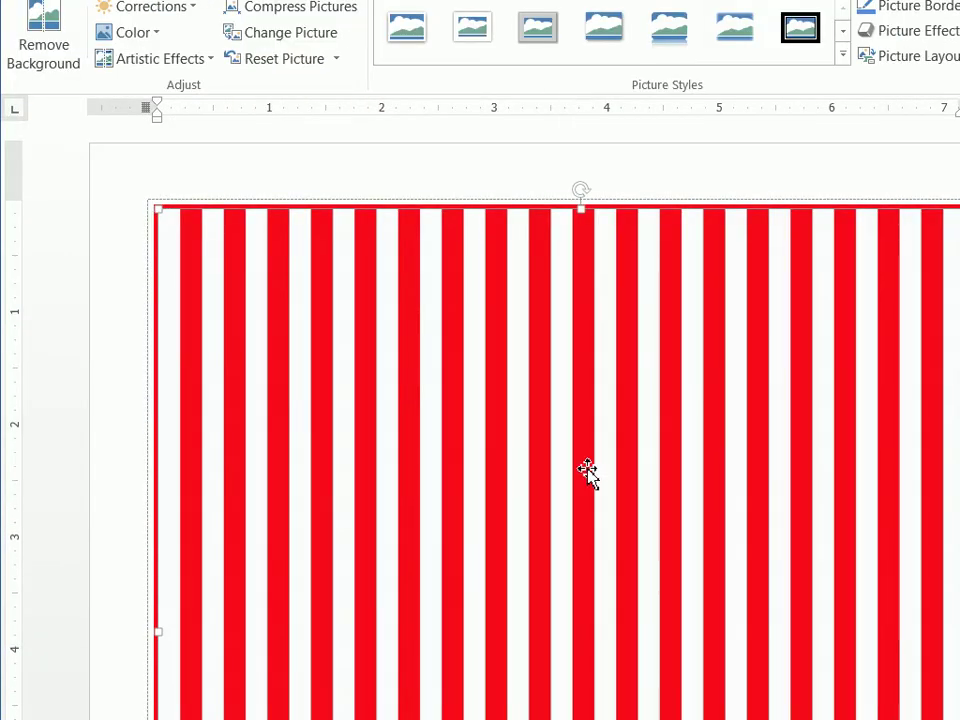
Step: Set the text wrapping of the inserted stripe picture to Behind Text
{"action": "left_click_drag", "start_coordinate": [587, 472], "coordinate": [631, 578]}
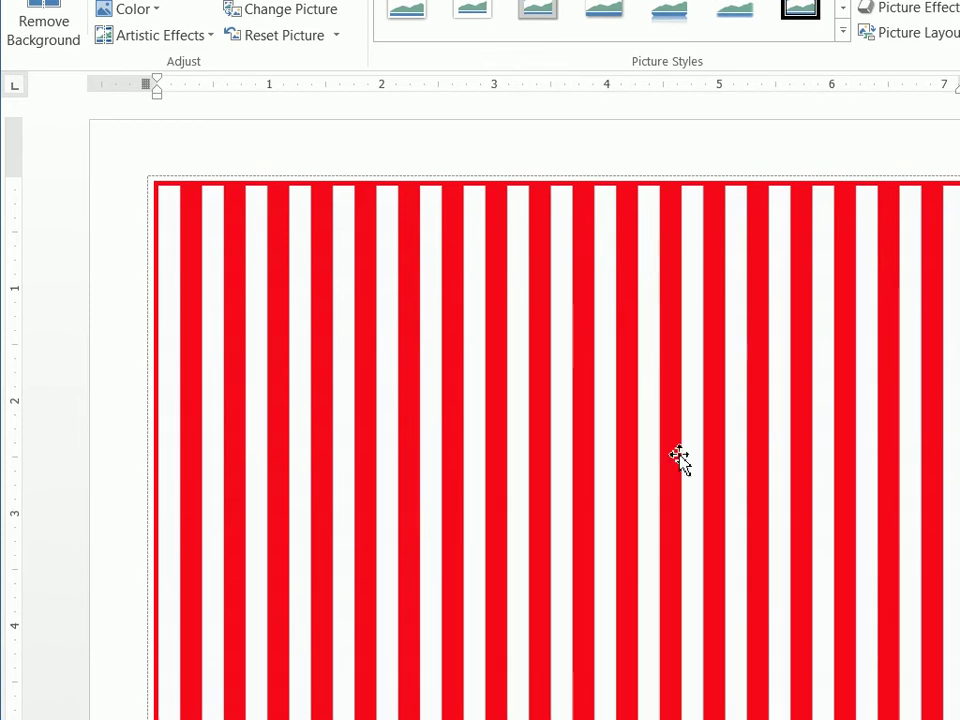
{"action": "left_click_drag", "start_coordinate": [679, 458], "coordinate": [679, 458]}
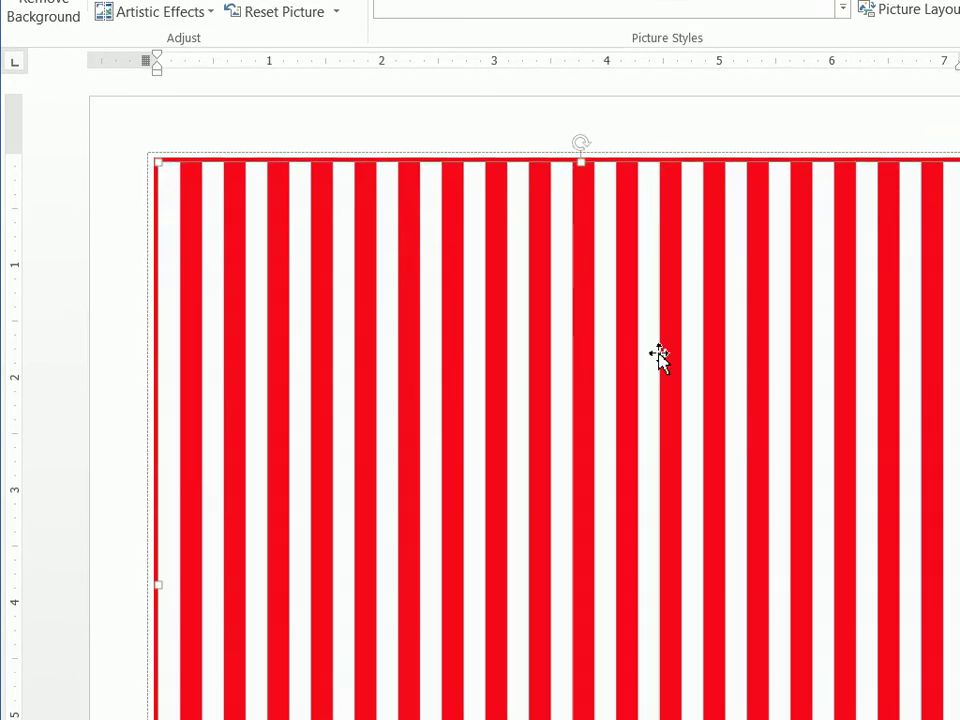
{"action": "right_click", "coordinate": [551, 266]}
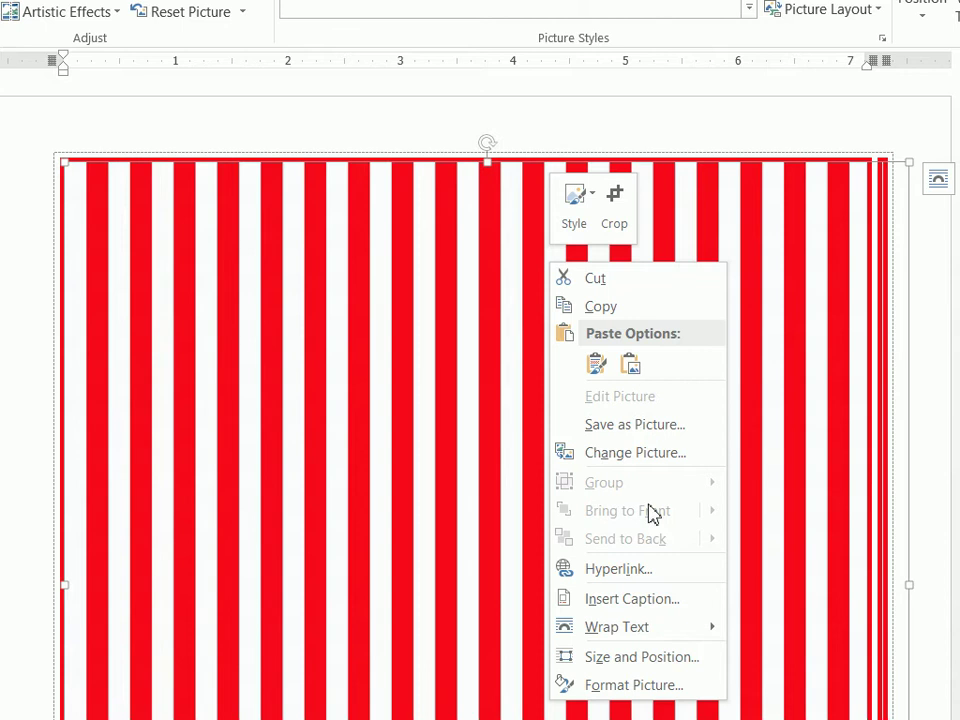
{"action": "mouse_move", "coordinate": [663, 626]}
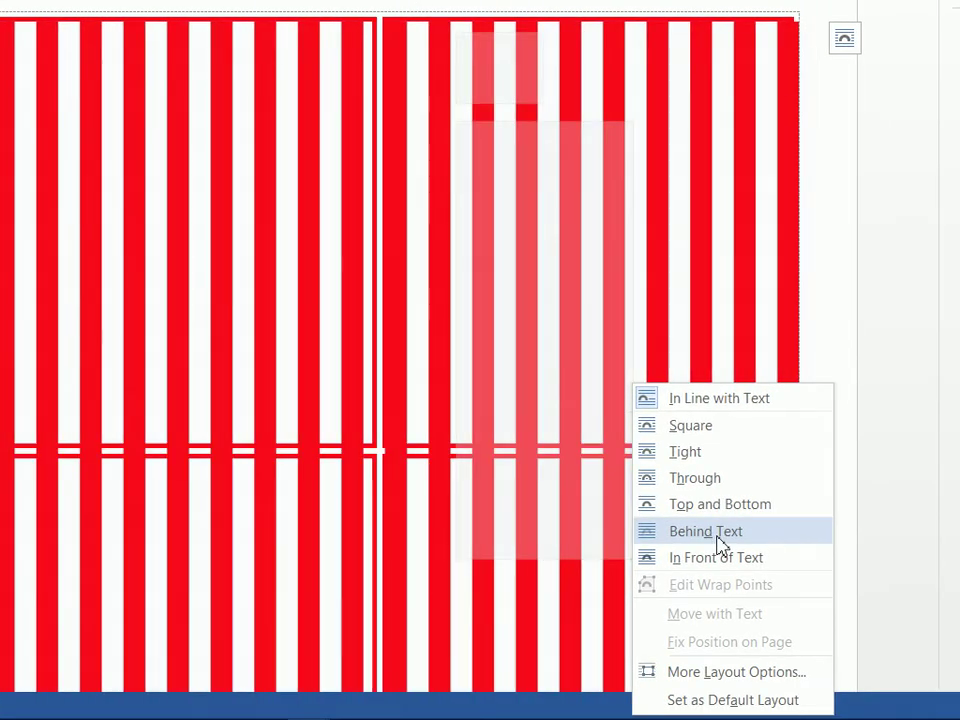
{"action": "left_click", "coordinate": [716, 538]}
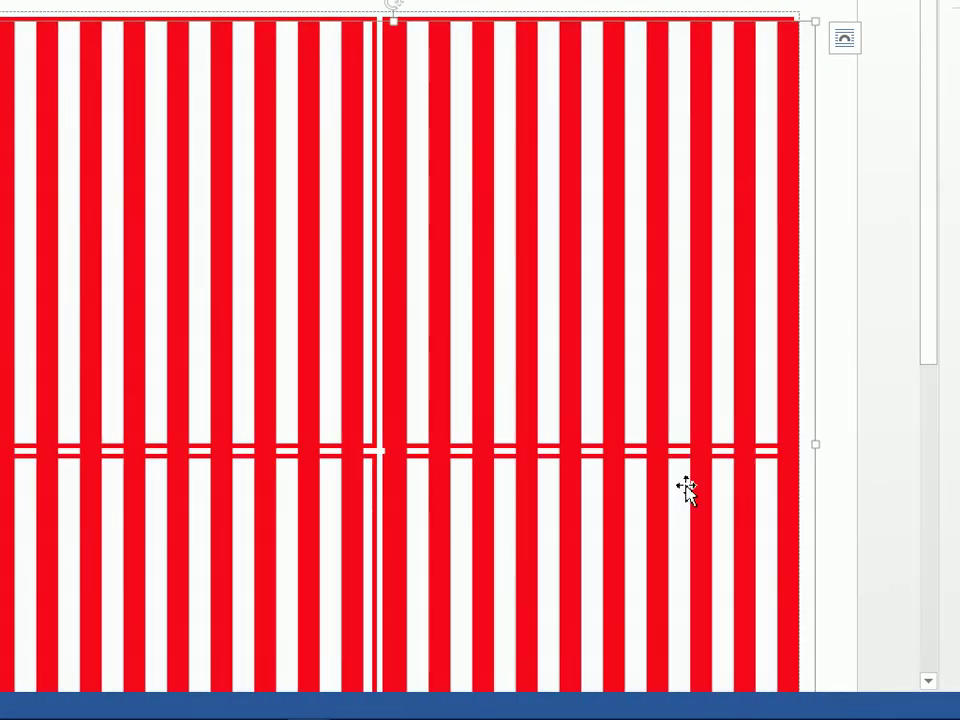
Step: Shrink the stripe picture and stretch its height so that it exactly fills the table's first cell
{"action": "scroll", "coordinate": [680, 475], "scroll_direction": "down", "scroll_amount": 5}
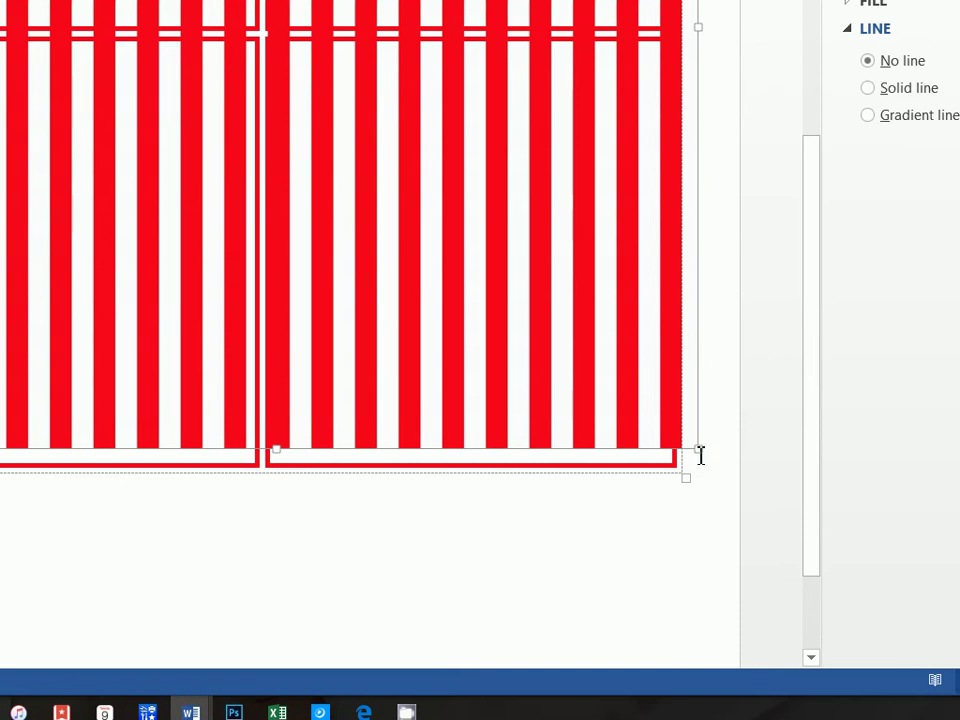
{"action": "left_click_drag", "start_coordinate": [667, 432], "coordinate": [241, 30]}
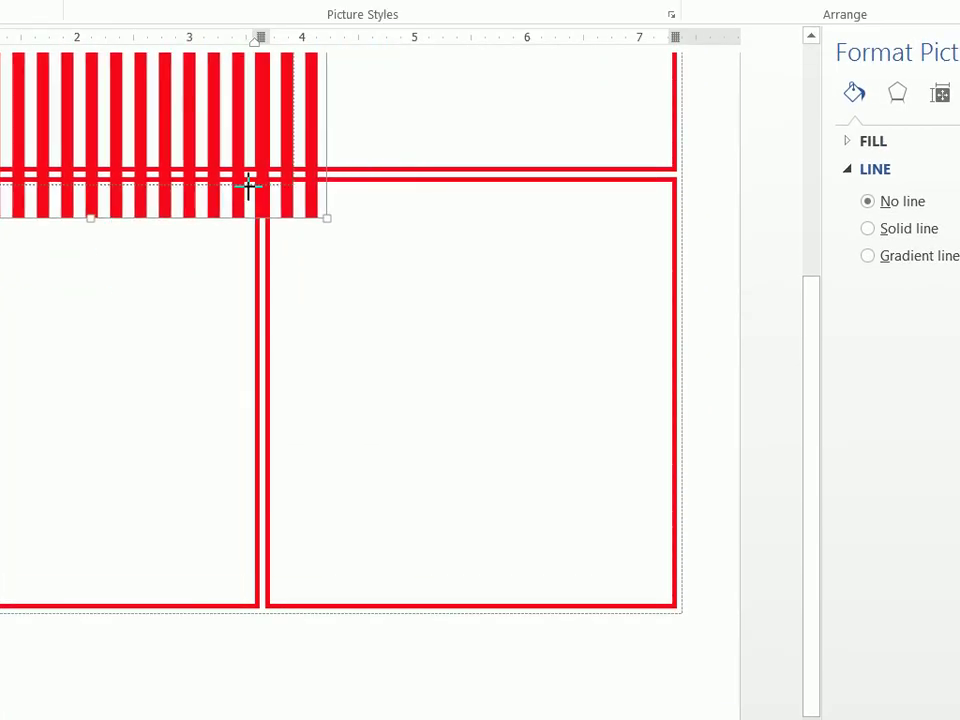
{"action": "left_click_drag", "start_coordinate": [263, 195], "coordinate": [227, 189]}
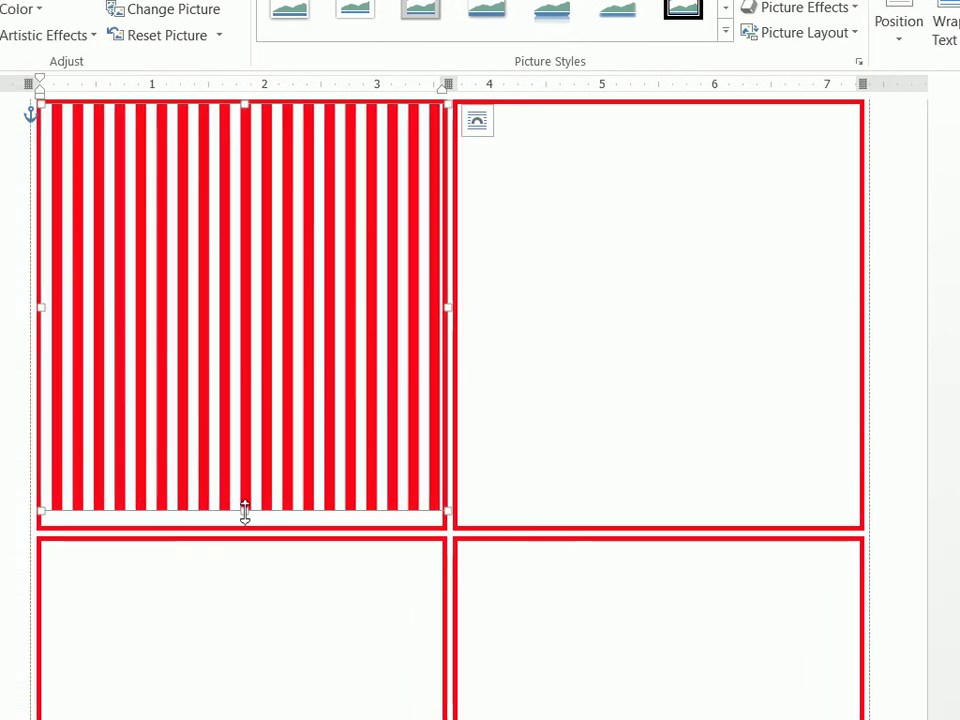
{"action": "left_click_drag", "start_coordinate": [244, 510], "coordinate": [245, 527]}
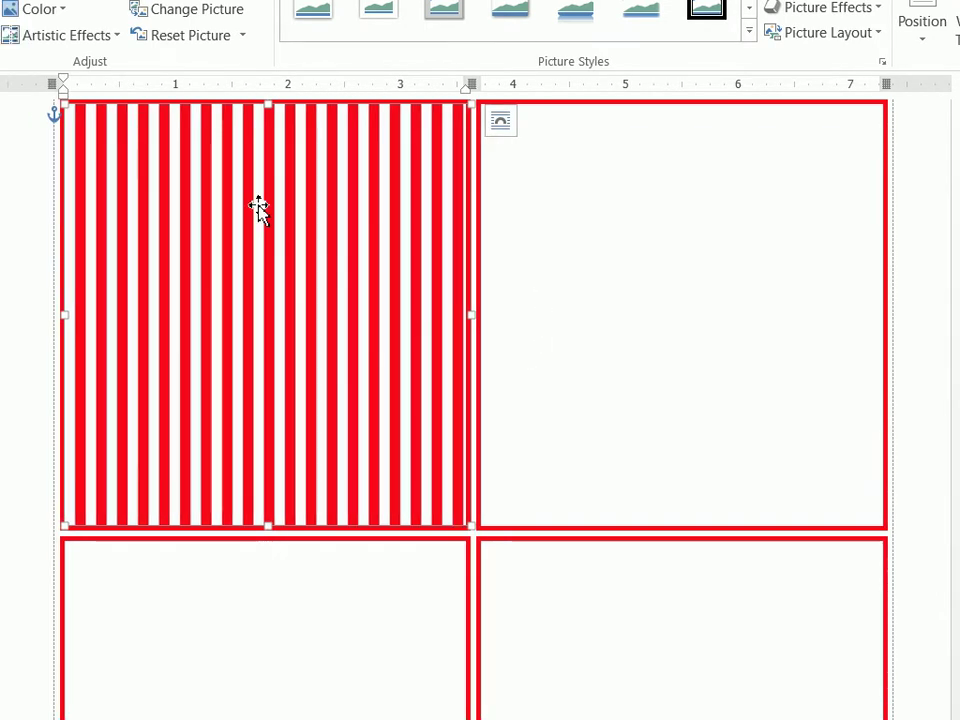
Step: Copy the fitted stripe picture and paste it into the second cell of the first row
{"action": "right_click", "coordinate": [258, 208]}
{"action": "left_click", "coordinate": [298, 250]}
{"action": "left_click", "coordinate": [539, 230]}
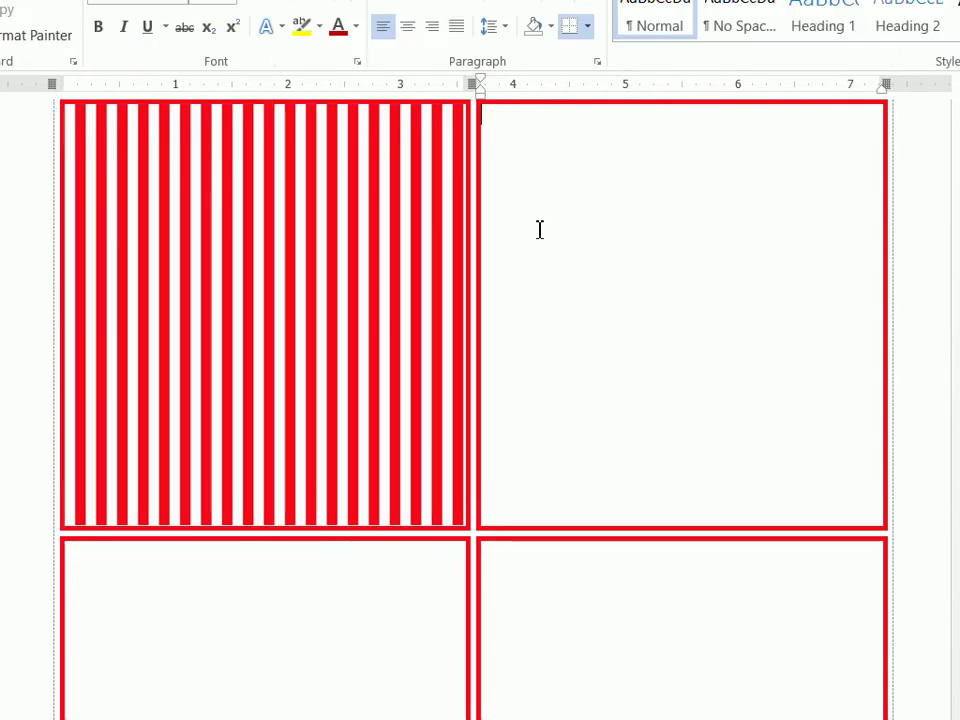
{"action": "right_click", "coordinate": [537, 230]}
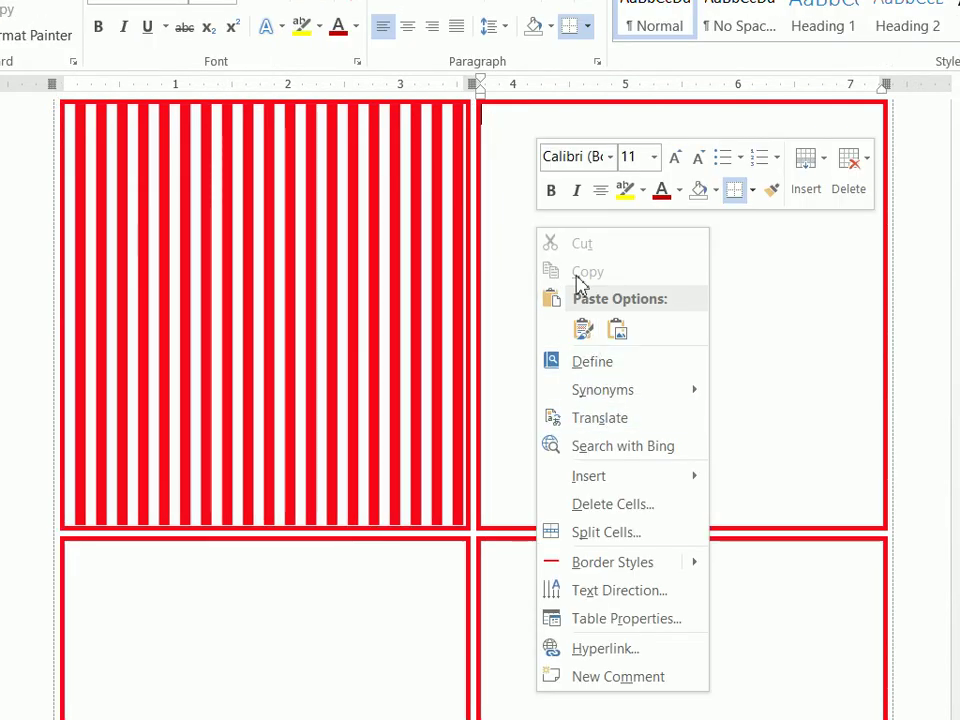
{"action": "left_click", "coordinate": [585, 330]}
Step: Paste the copied stripe picture into each of the two cells in the second row, keeping source formatting
{"action": "left_click", "coordinate": [393, 578]}
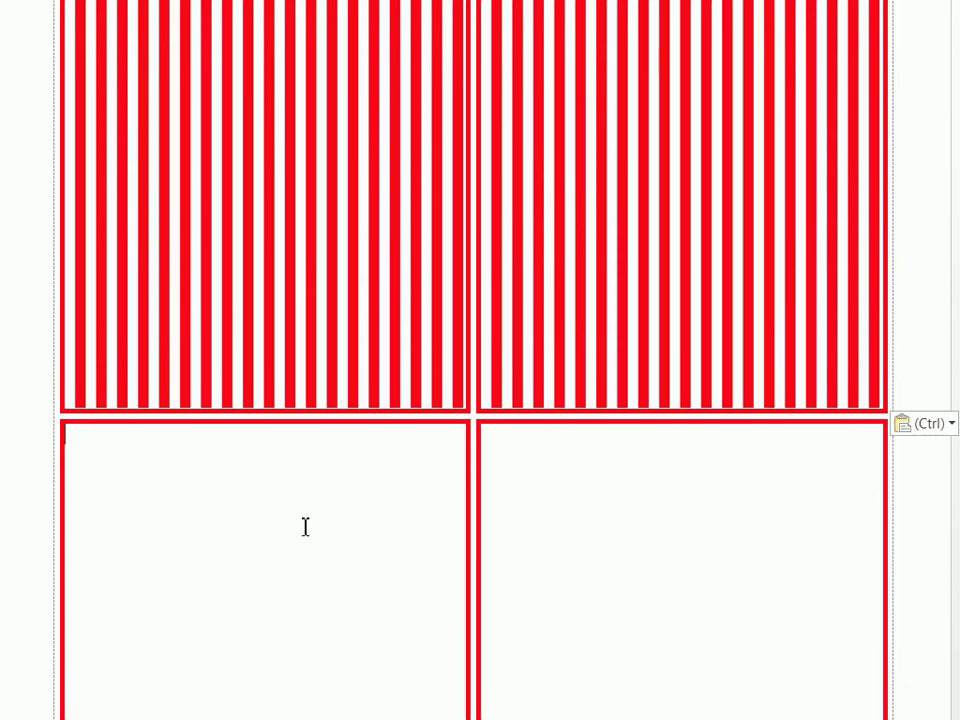
{"action": "right_click", "coordinate": [302, 527]}
{"action": "left_click", "coordinate": [349, 161]}
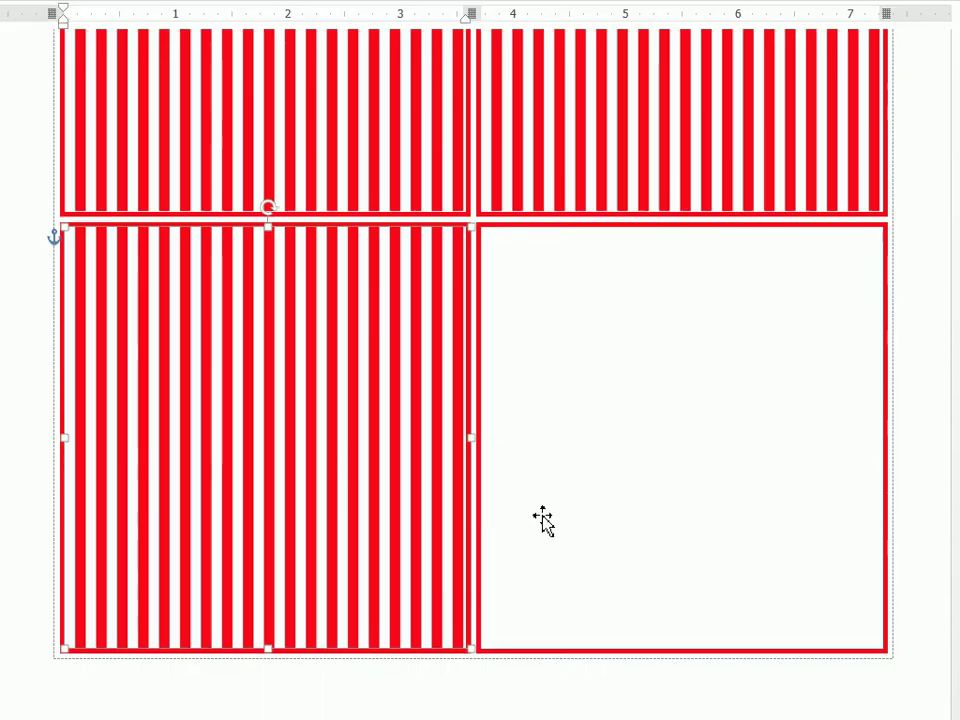
{"action": "left_click", "coordinate": [568, 347]}
{"action": "right_click", "coordinate": [567, 345]}
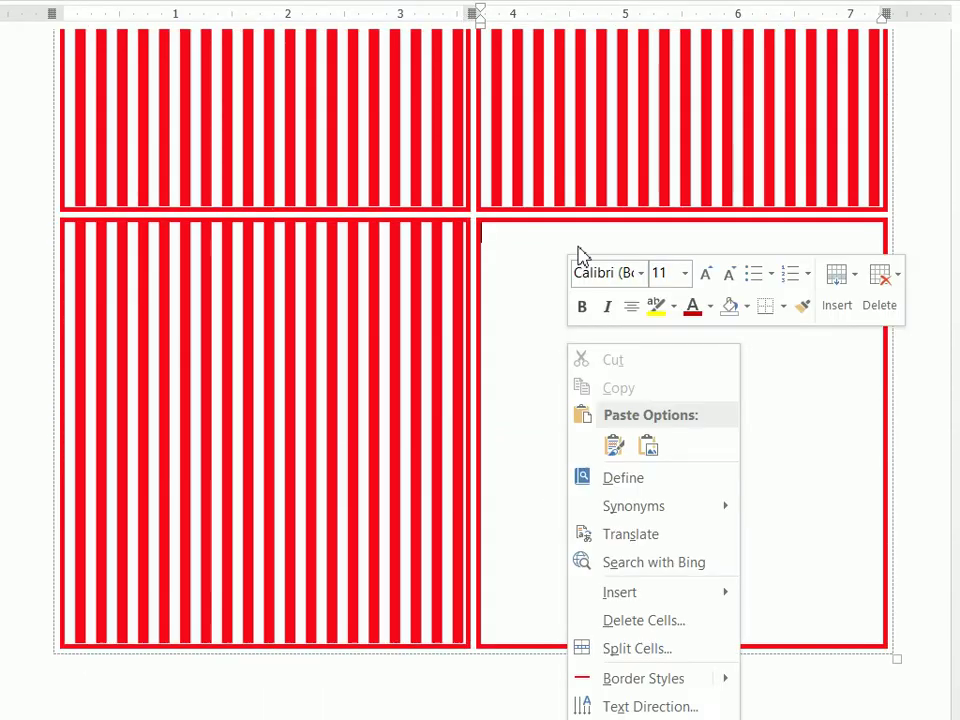
{"action": "left_click", "coordinate": [614, 446]}
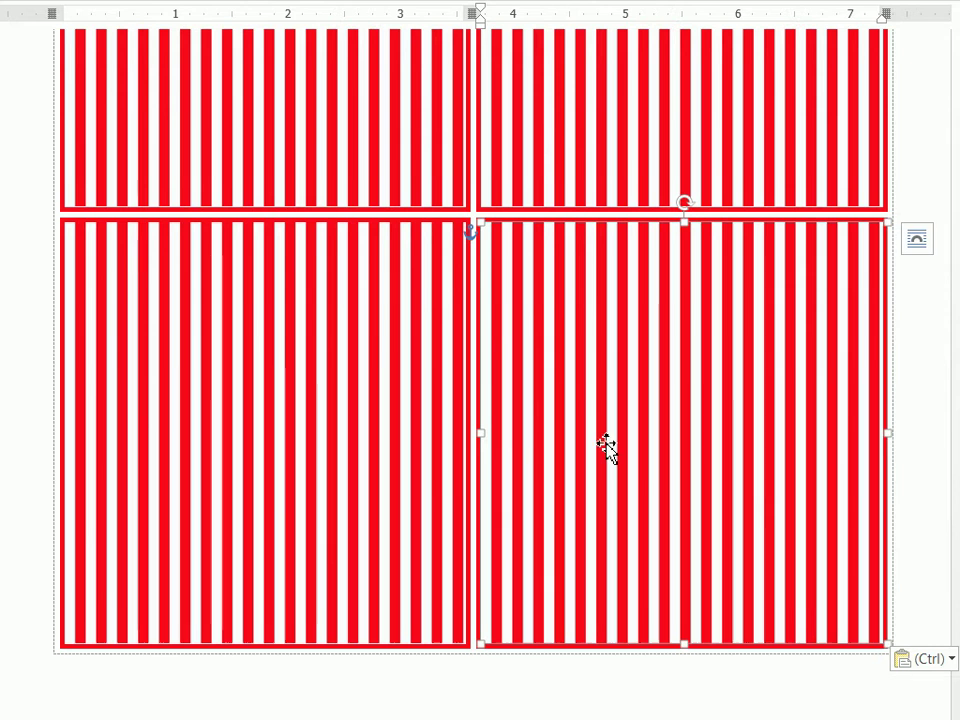
Step: Draw a circle about 3.2" in diameter with the Oval shape over the first striped cell and centre it there
{"action": "scroll", "coordinate": [453, 340], "scroll_direction": "up", "scroll_amount": 5}
{"action": "left_click", "coordinate": [312, 100]}
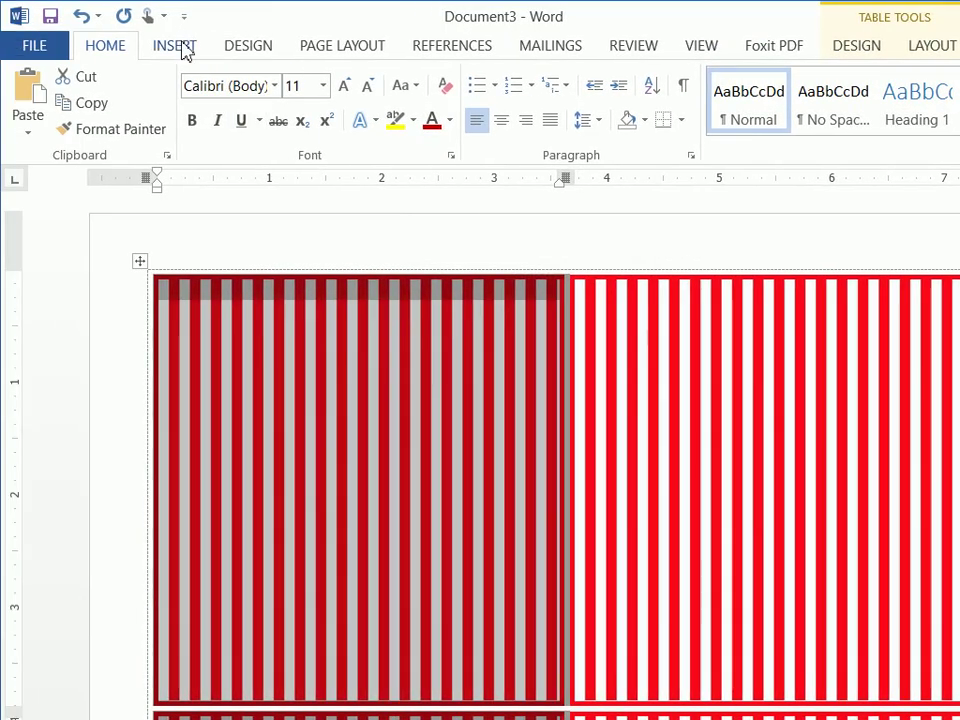
{"action": "left_click", "coordinate": [155, 46]}
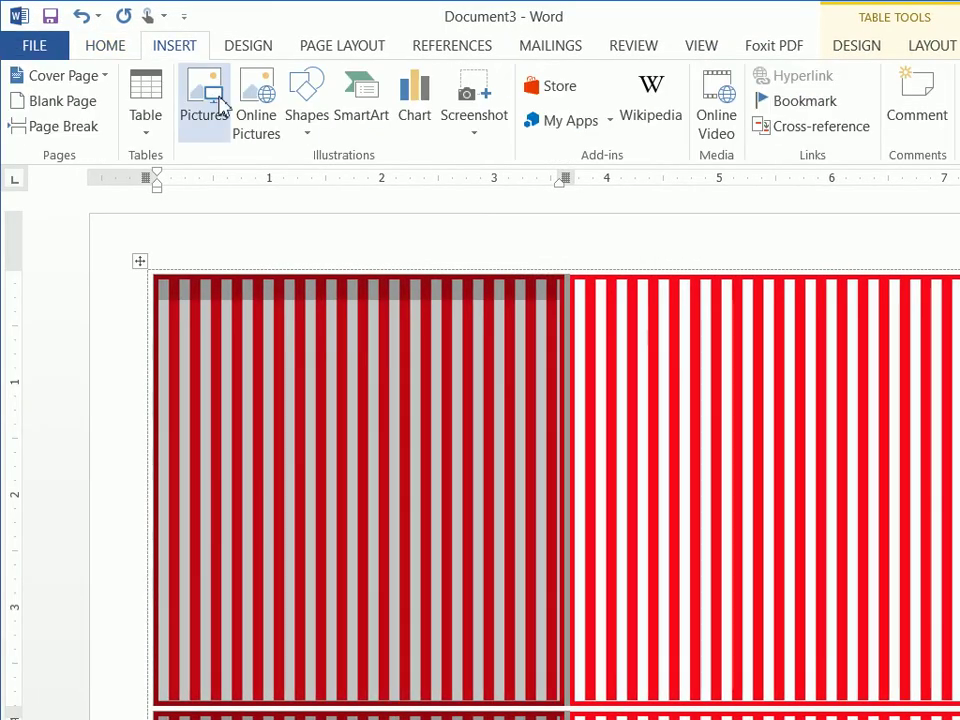
{"action": "left_click", "coordinate": [296, 95]}
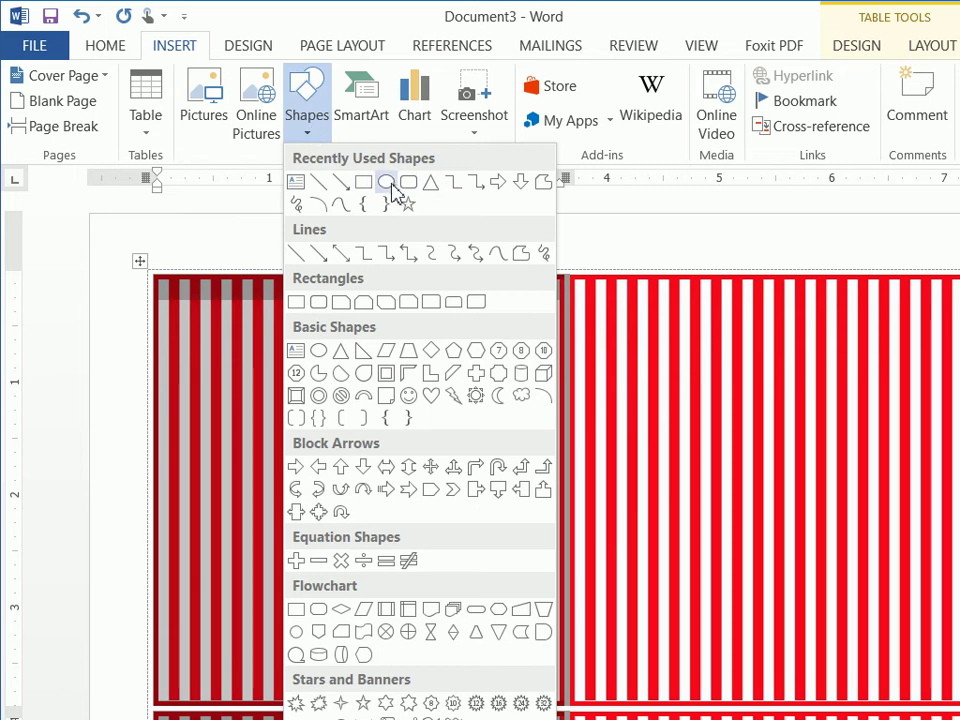
{"action": "left_click", "coordinate": [386, 182]}
{"action": "left_click_drag", "start_coordinate": [226, 352], "coordinate": [332, 452]}
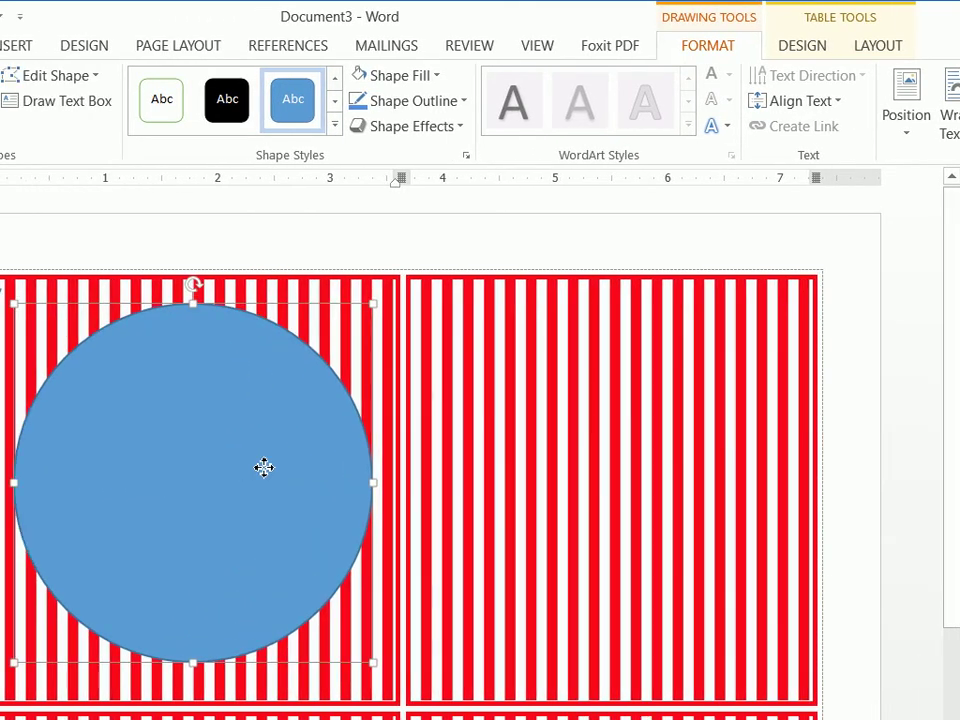
{"action": "left_click_drag", "start_coordinate": [263, 467], "coordinate": [264, 479]}
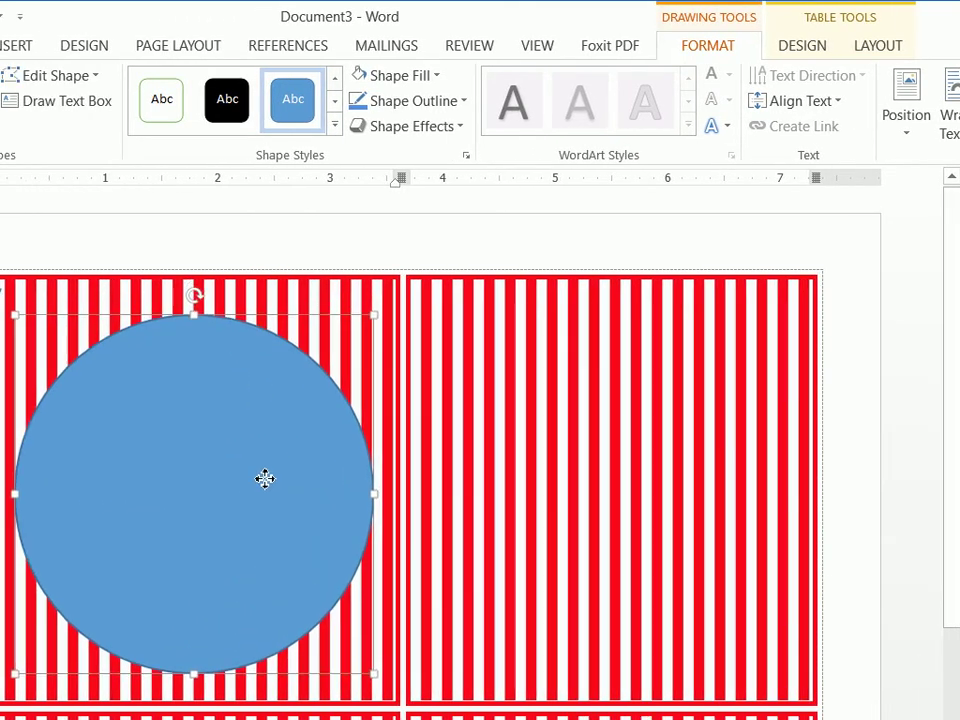
Step: Fill the circle with white and set its outline to the blue from the recent colours
{"action": "left_click", "coordinate": [420, 79]}
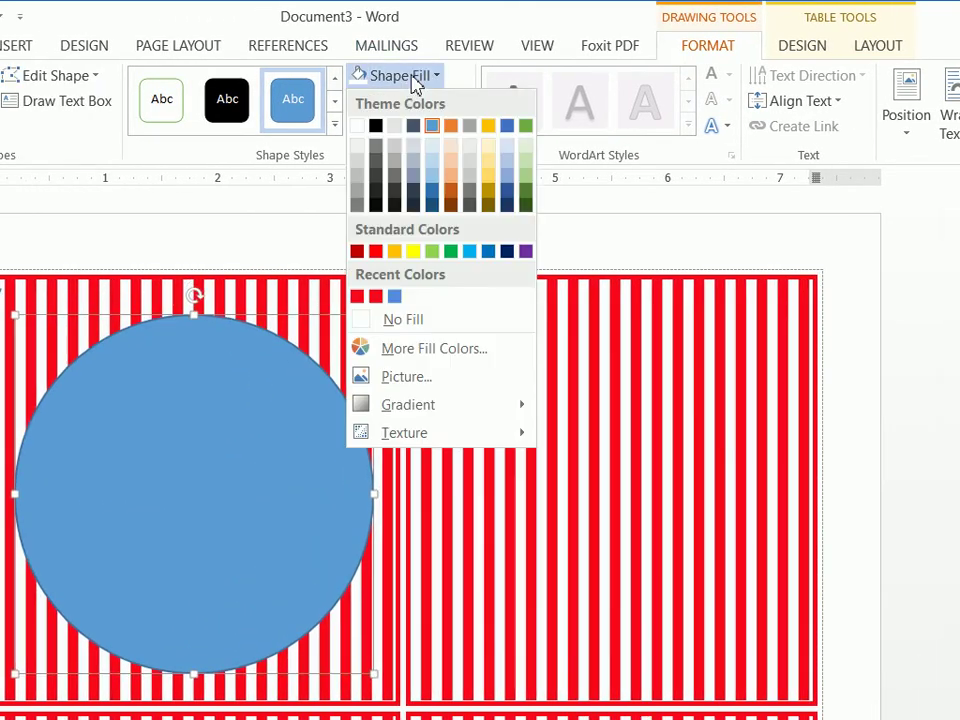
{"action": "left_click", "coordinate": [362, 126]}
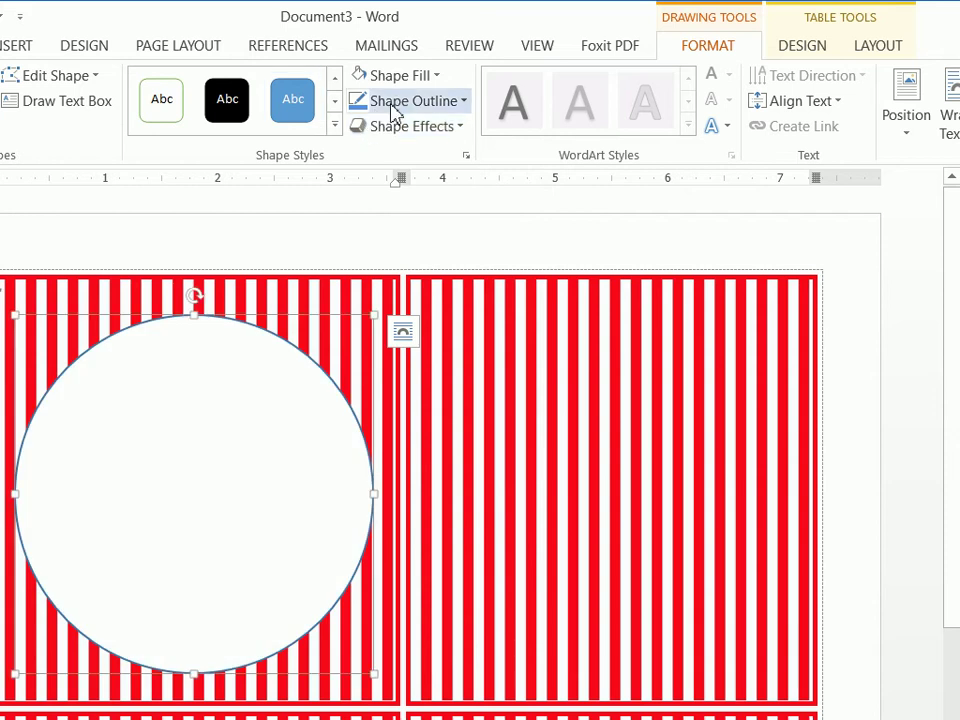
{"action": "left_click", "coordinate": [398, 103]}
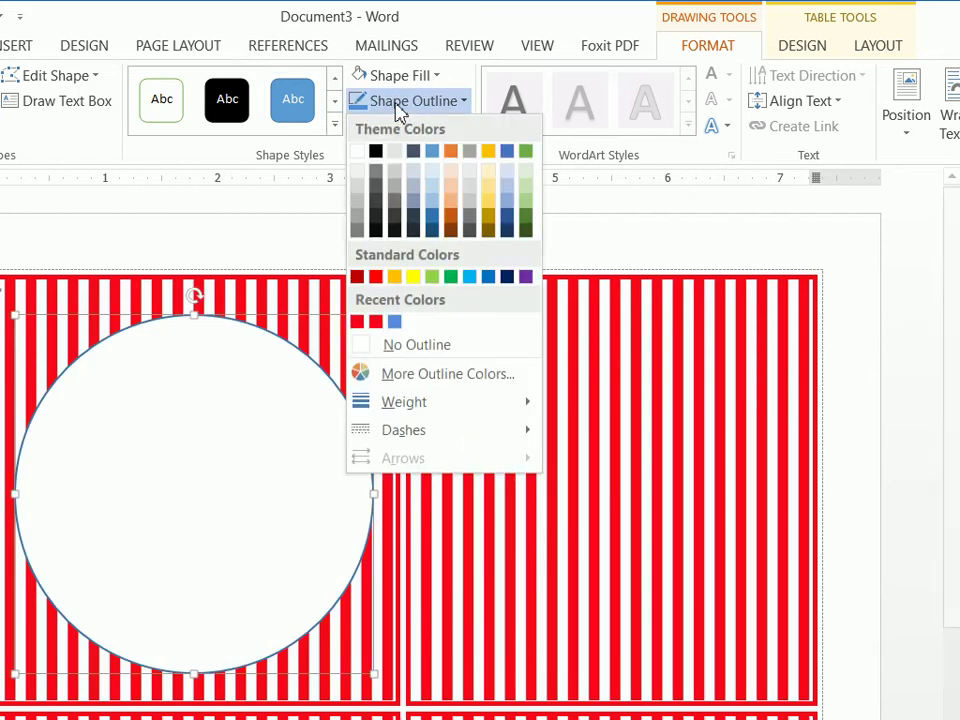
{"action": "left_click", "coordinate": [396, 322]}
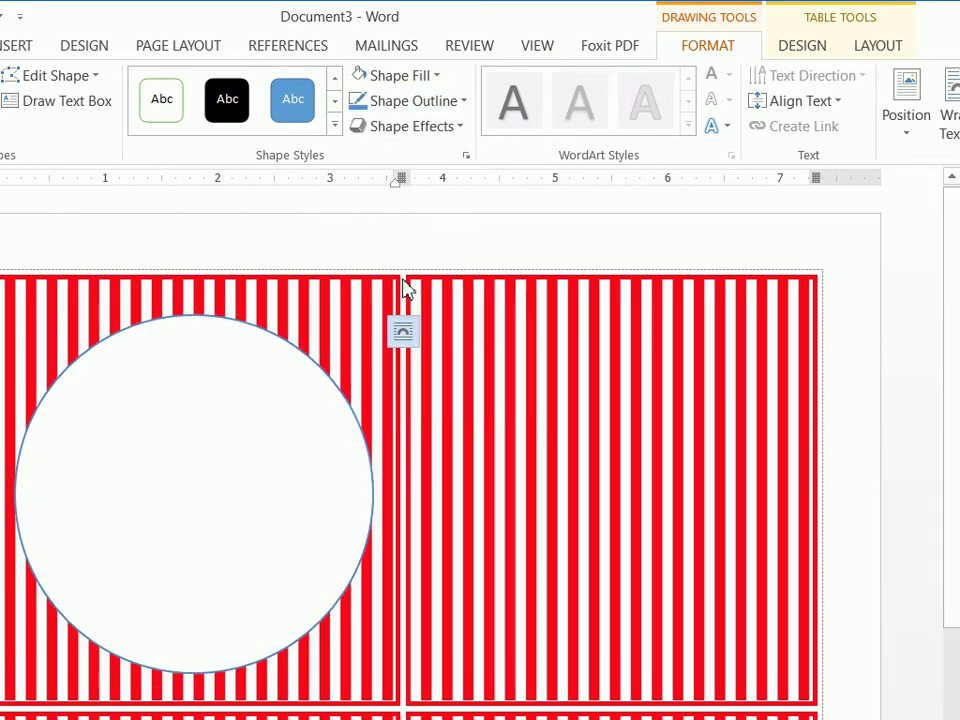
Step: Examine the custom RGB values of the circle's outline colour
{"action": "left_click", "coordinate": [404, 104]}
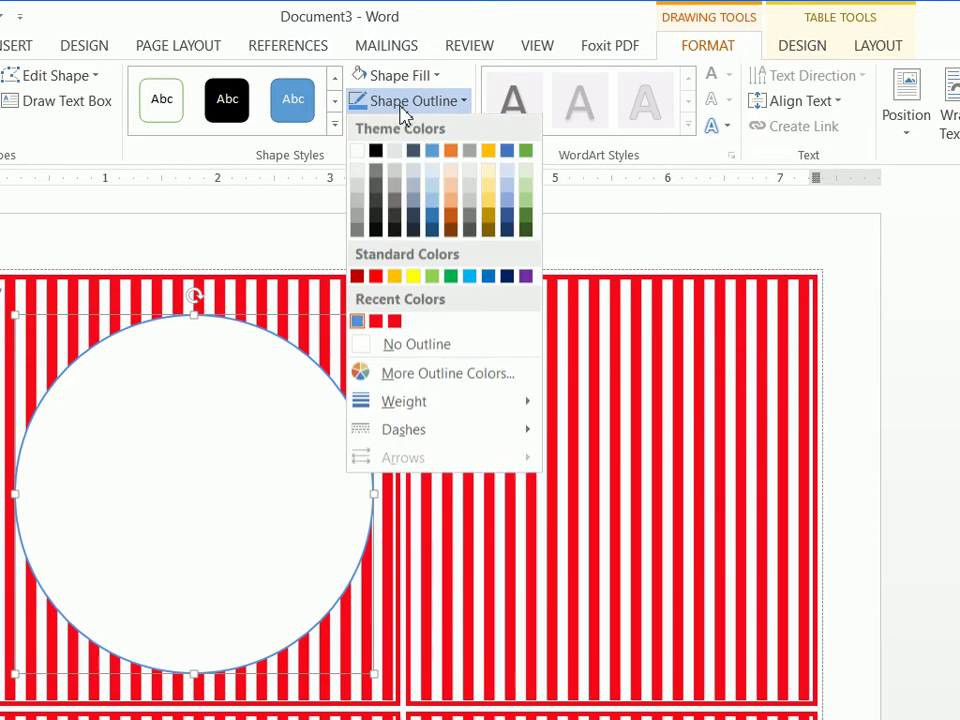
{"action": "left_click", "coordinate": [438, 373]}
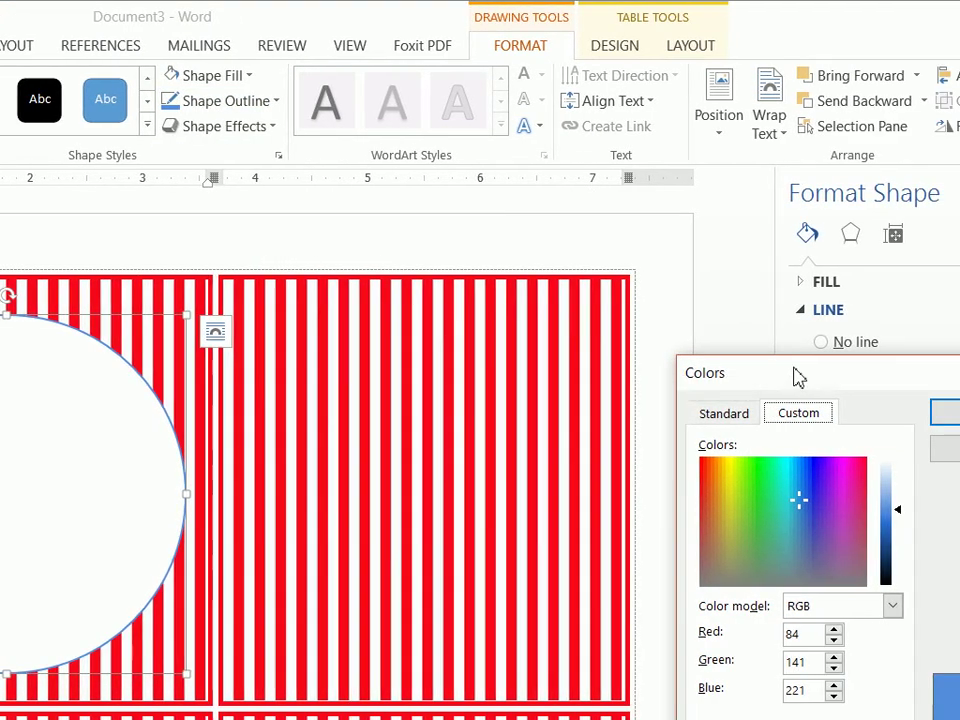
{"action": "left_click_drag", "start_coordinate": [794, 368], "coordinate": [435, 218]}
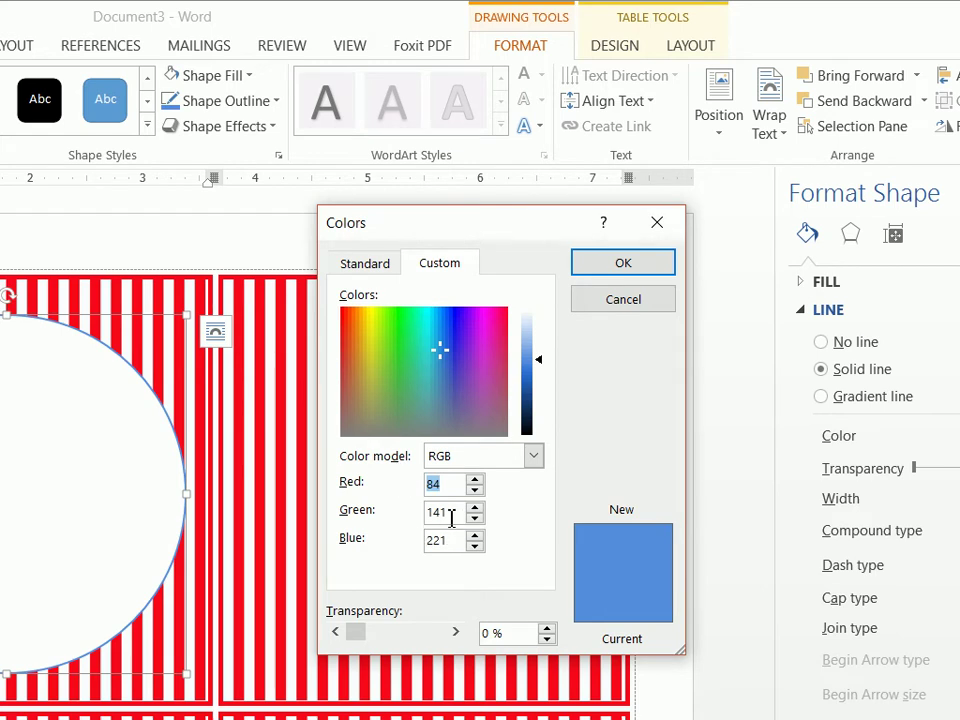
{"action": "left_click", "coordinate": [620, 277]}
Step: Set the circle's outline weight to 4½ pt
{"action": "left_click", "coordinate": [227, 86]}
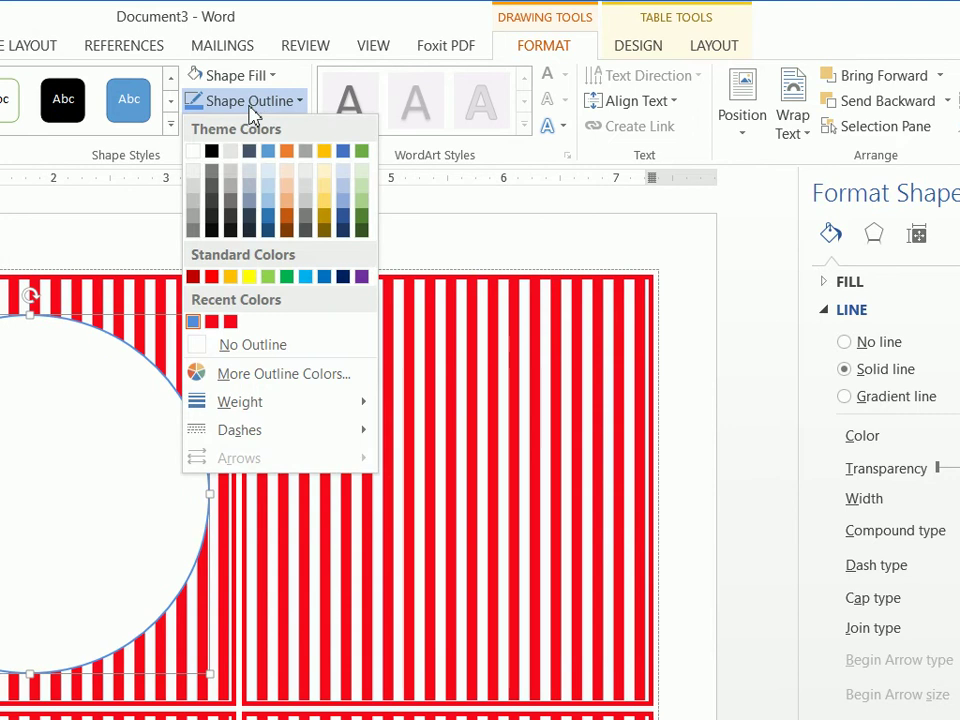
{"action": "mouse_move", "coordinate": [262, 402]}
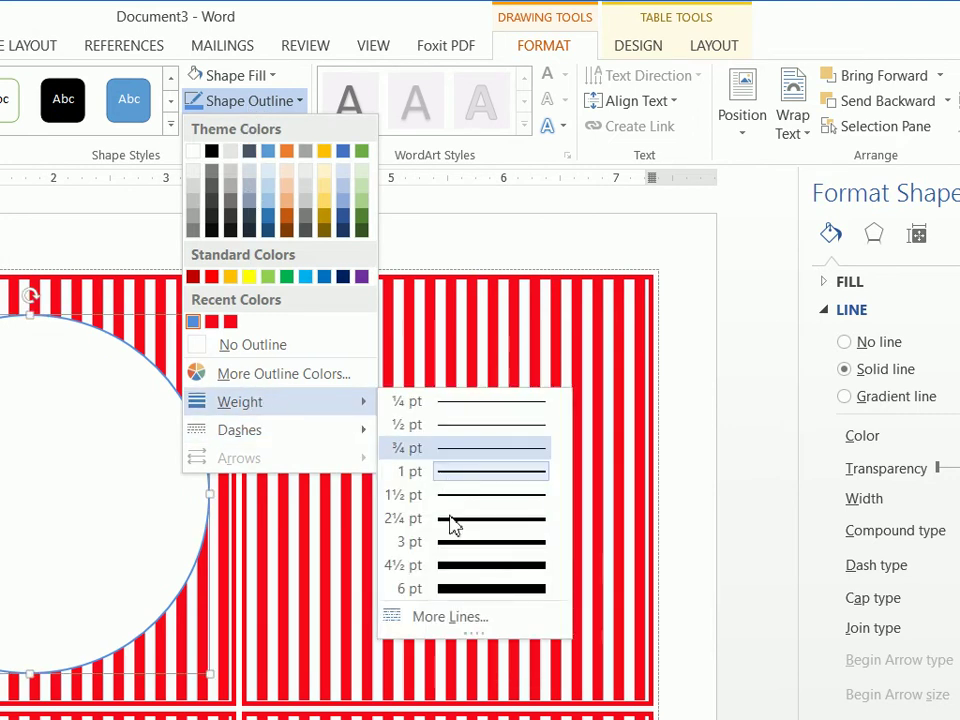
{"action": "left_click", "coordinate": [453, 541]}
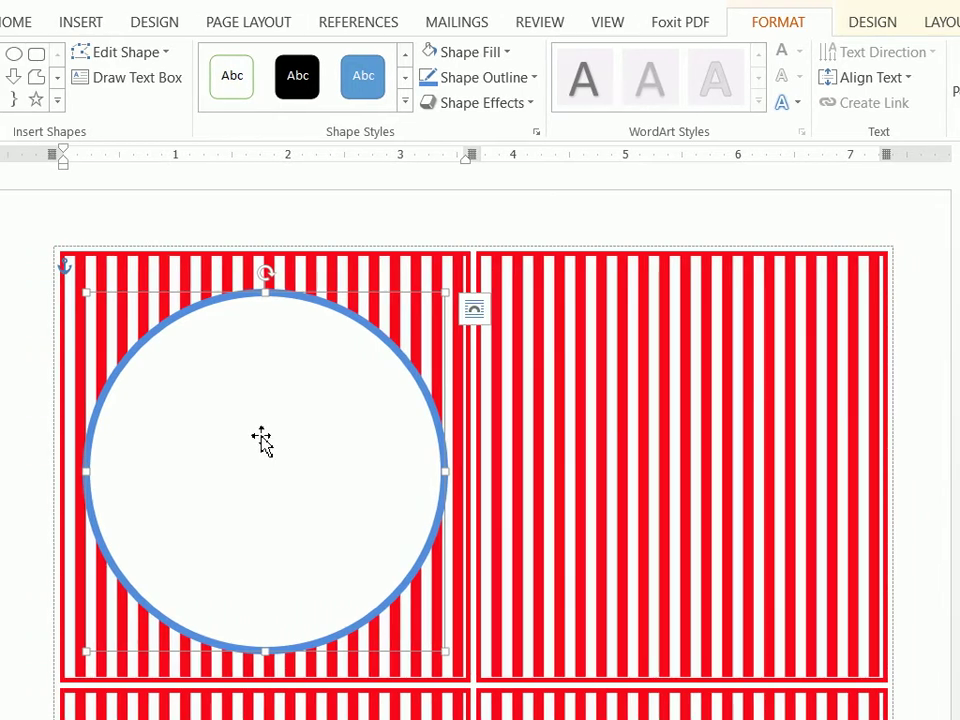
Step: Copy the white circle and paste a duplicate into the first cell, keeping source formatting
{"action": "right_click", "coordinate": [261, 437]}
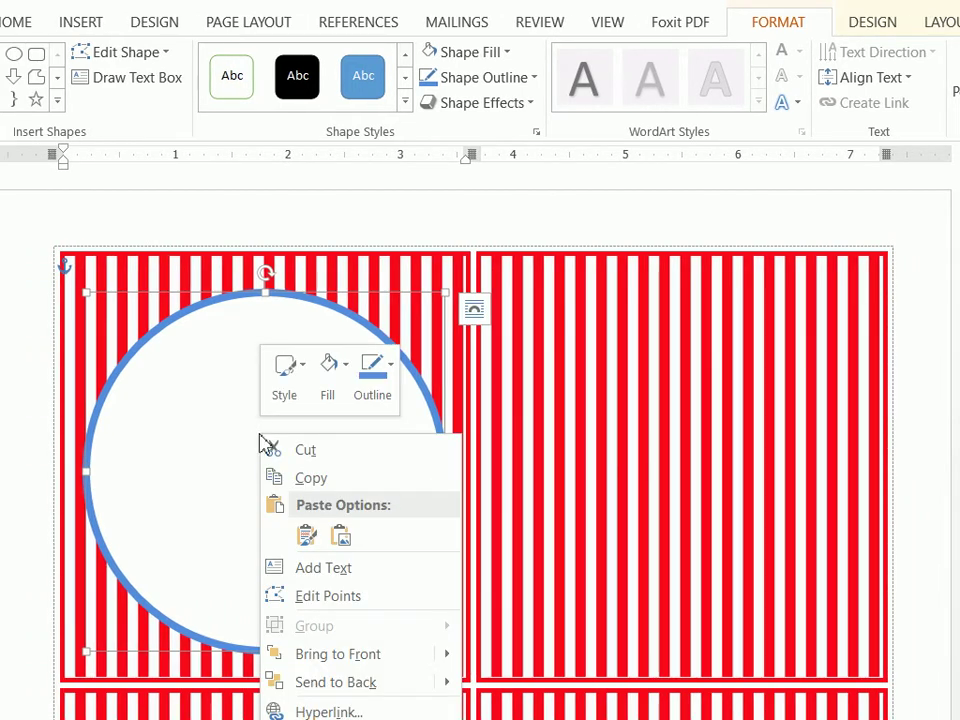
{"action": "left_click", "coordinate": [291, 480]}
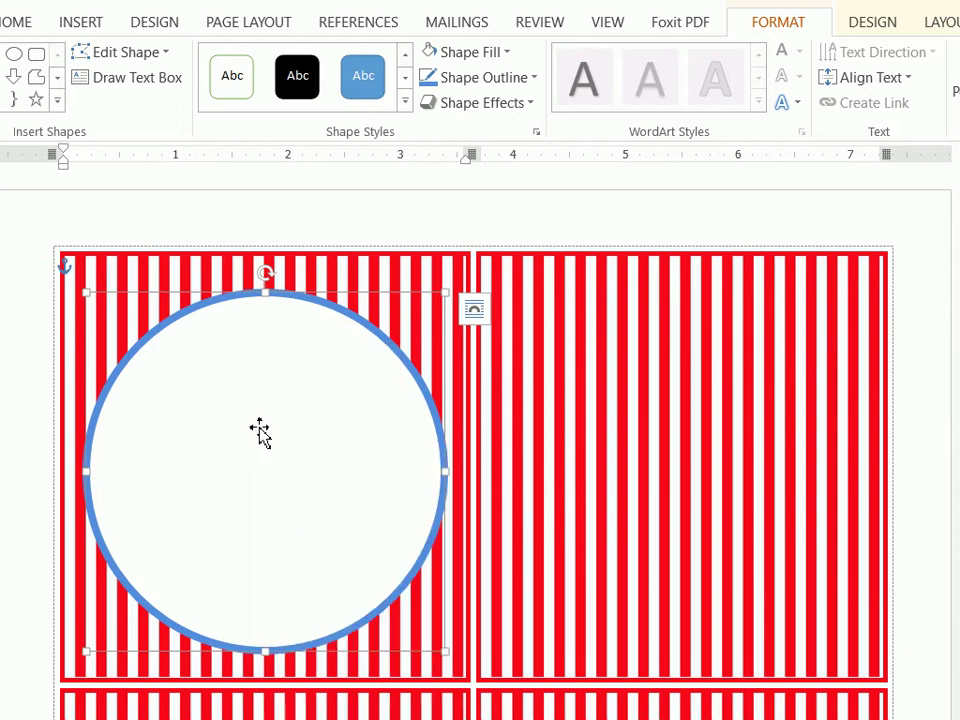
{"action": "left_click", "coordinate": [245, 268]}
{"action": "right_click", "coordinate": [245, 266]}
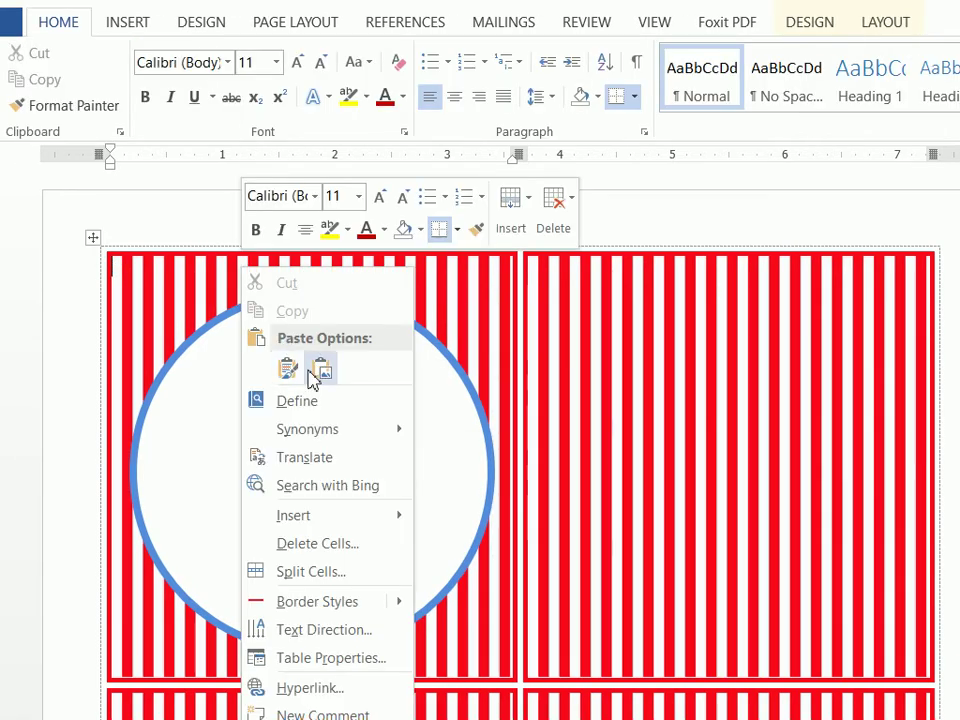
{"action": "left_click", "coordinate": [280, 372]}
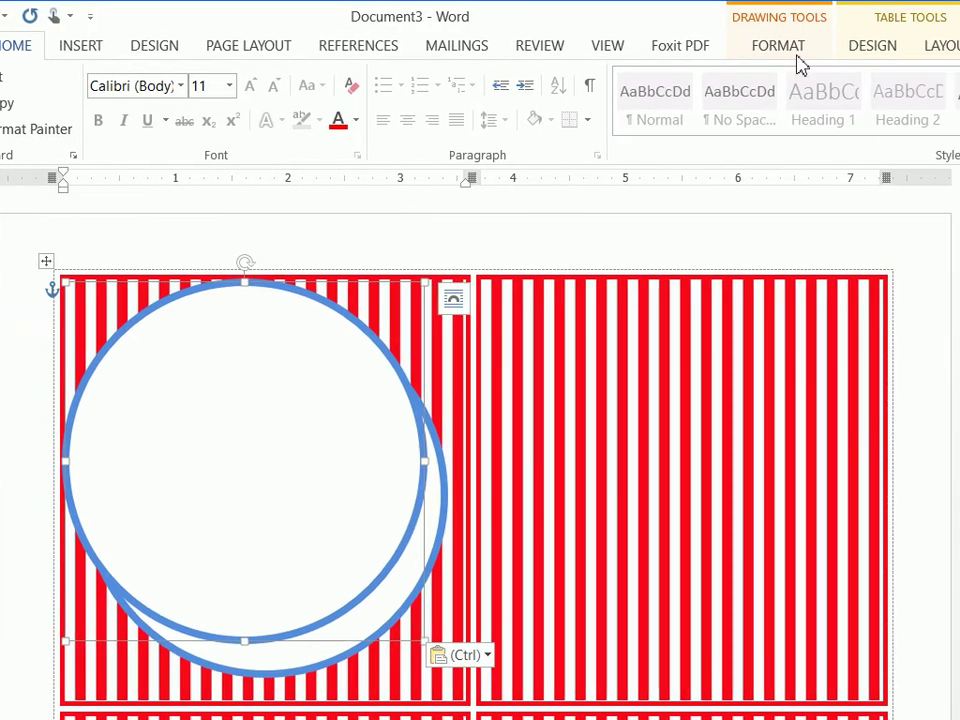
Step: Remove the fill from the duplicate circle
{"action": "left_click", "coordinate": [825, 23]}
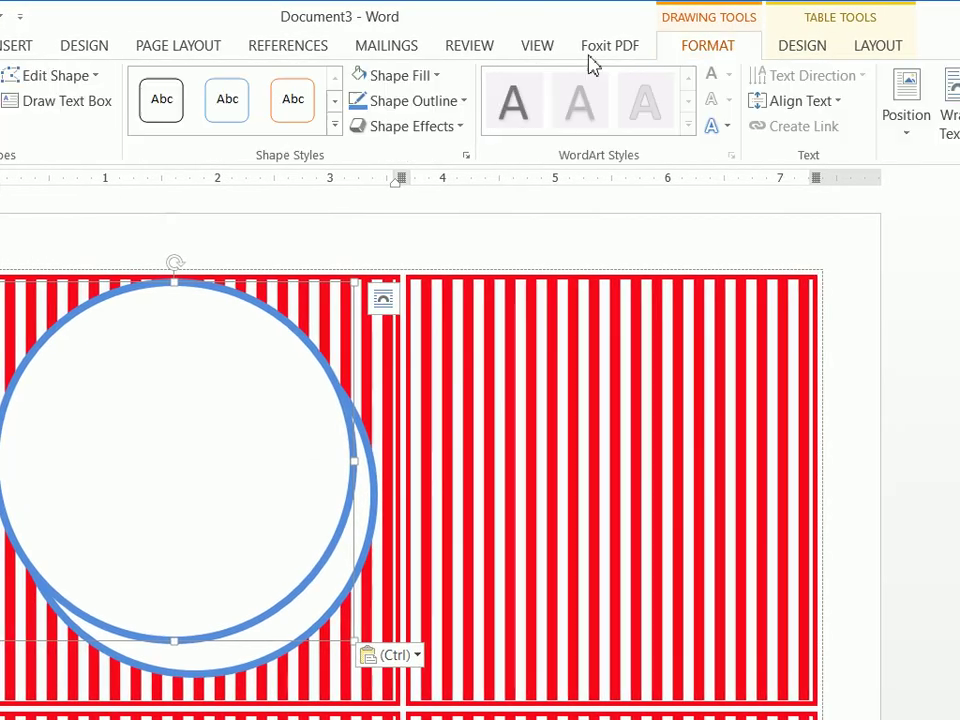
{"action": "left_click", "coordinate": [510, 56]}
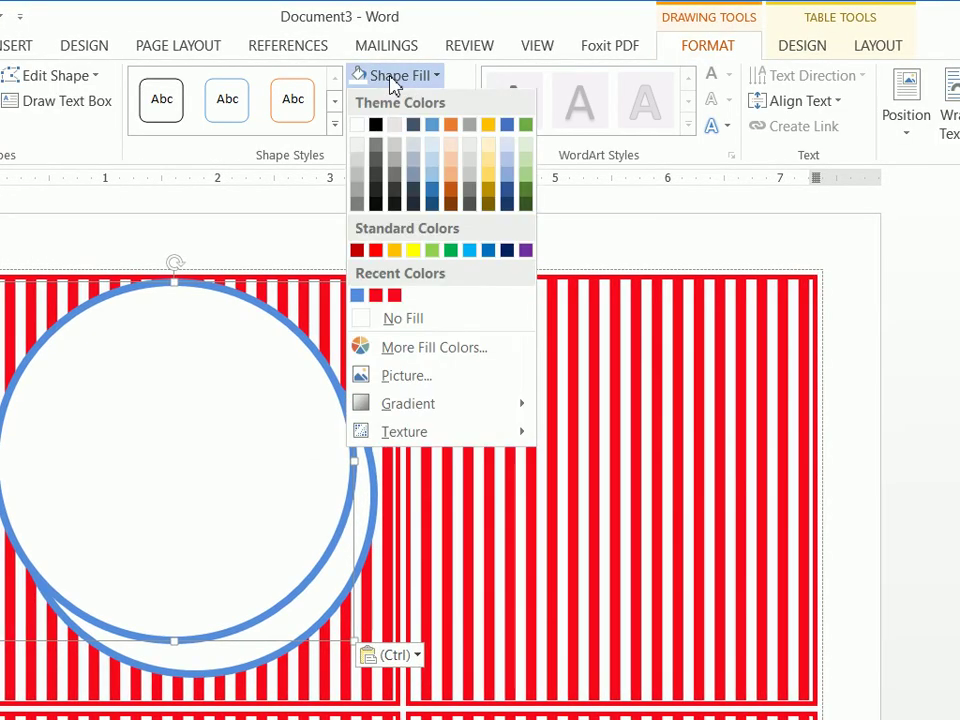
{"action": "left_click", "coordinate": [388, 320]}
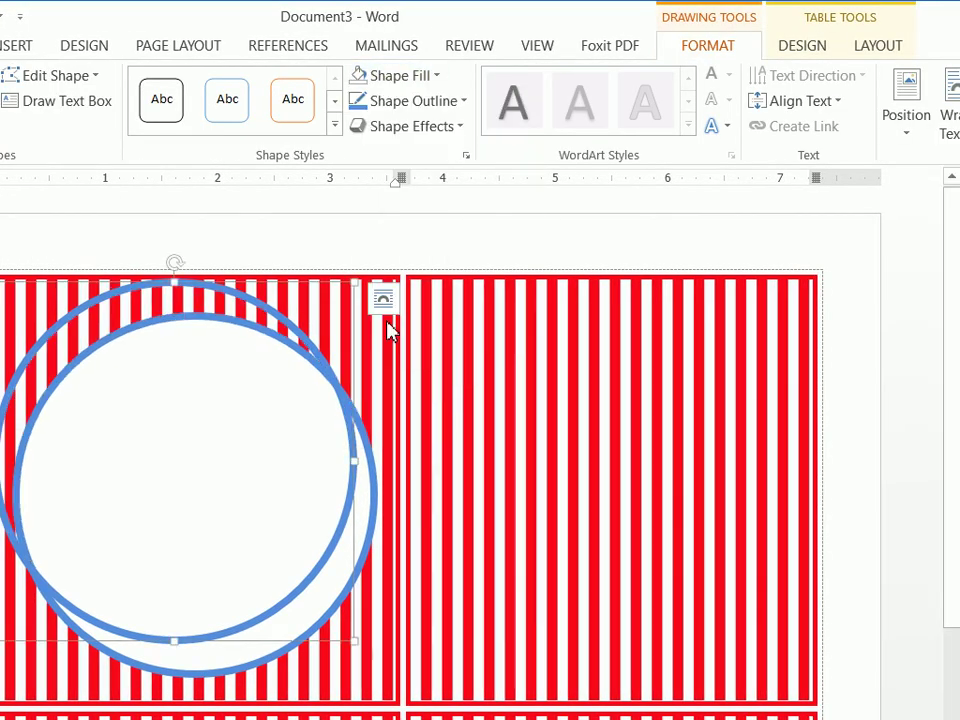
Step: Give the duplicate circle's outline a dotted dash type with the Round cap type
{"action": "left_click", "coordinate": [418, 104]}
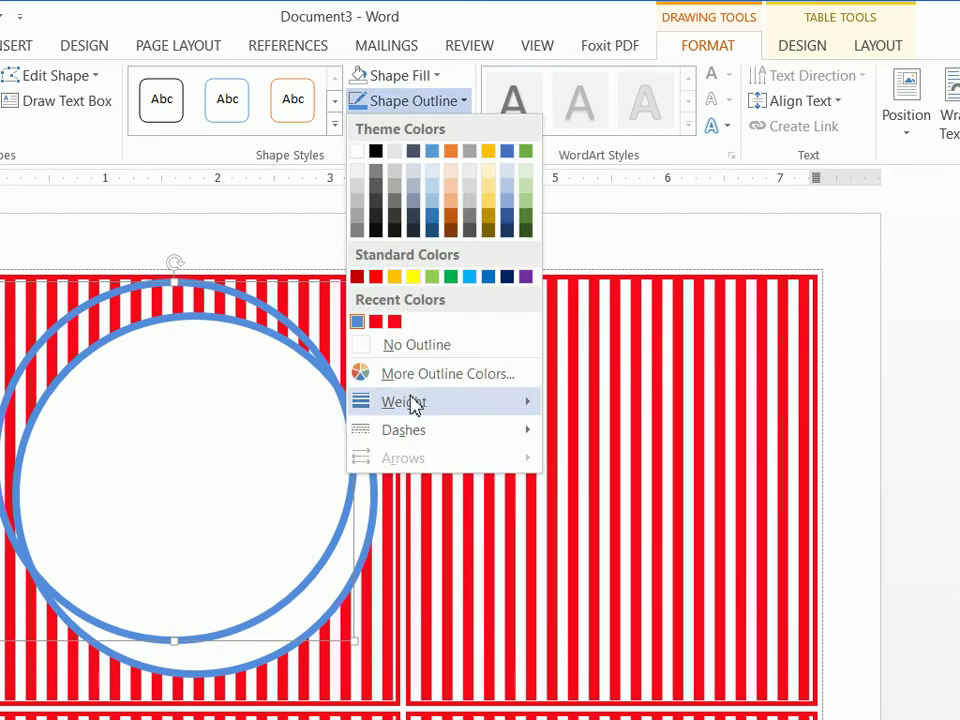
{"action": "mouse_move", "coordinate": [425, 430]}
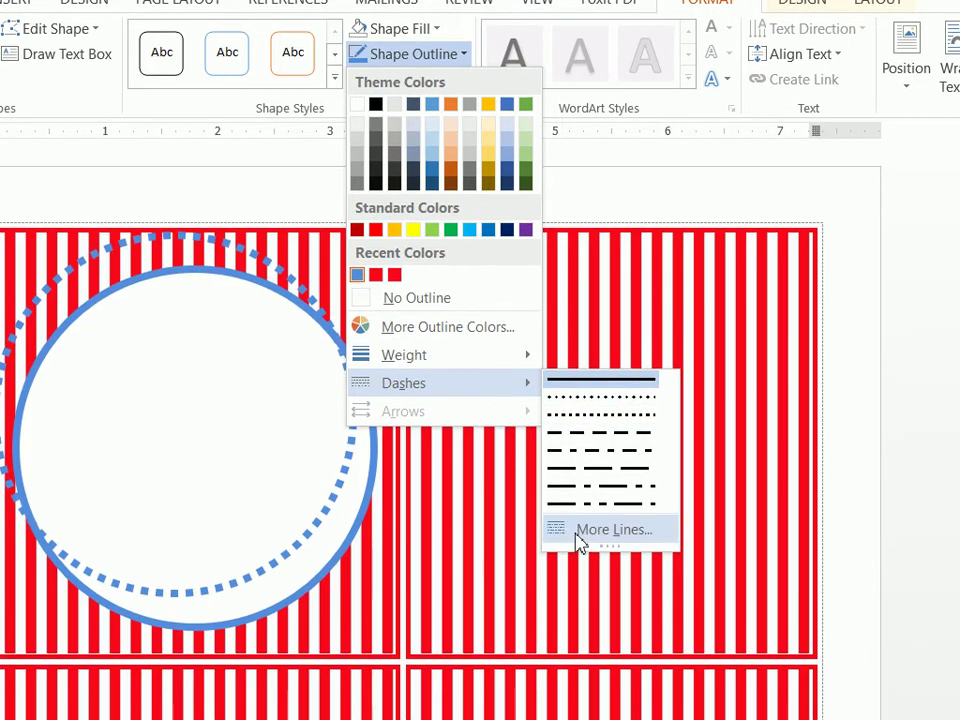
{"action": "left_click", "coordinate": [580, 585]}
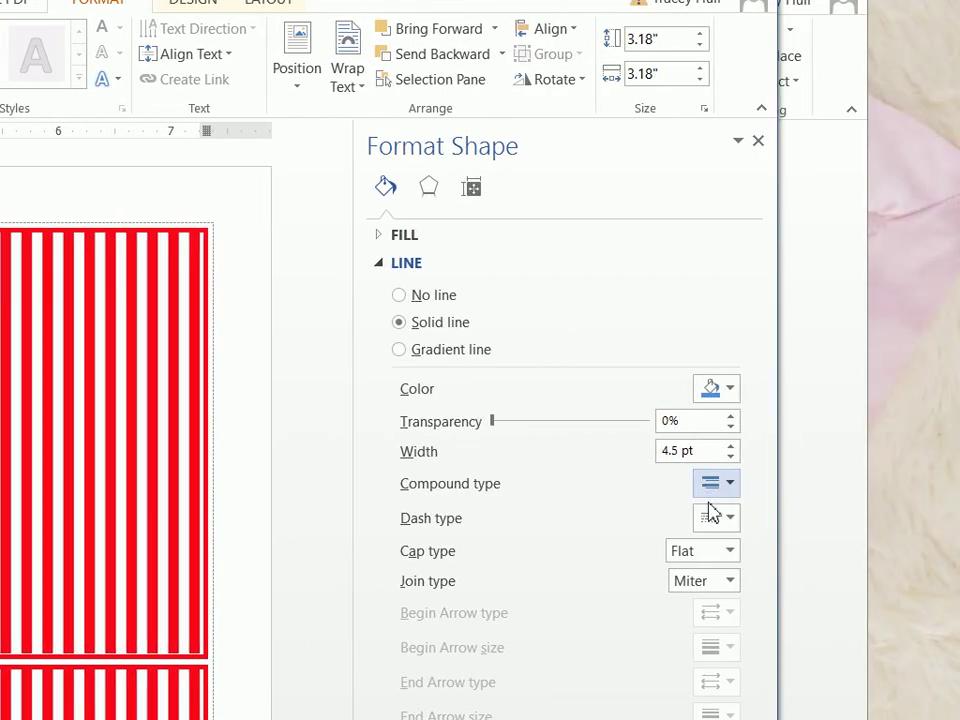
{"action": "left_click", "coordinate": [712, 520]}
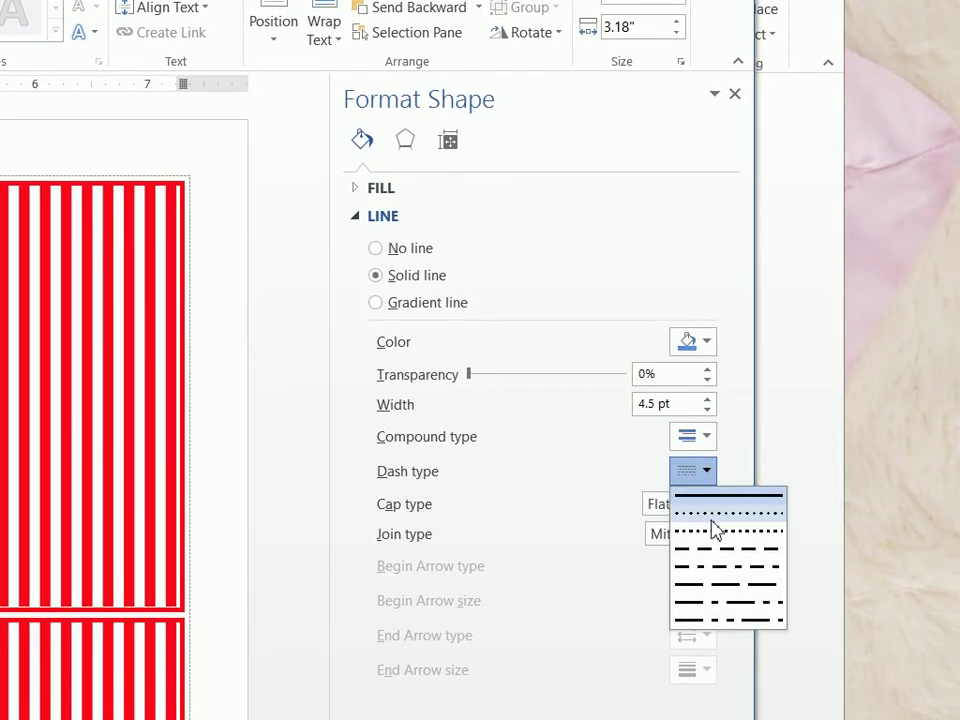
{"action": "left_click", "coordinate": [738, 579]}
{"action": "left_click", "coordinate": [688, 510]}
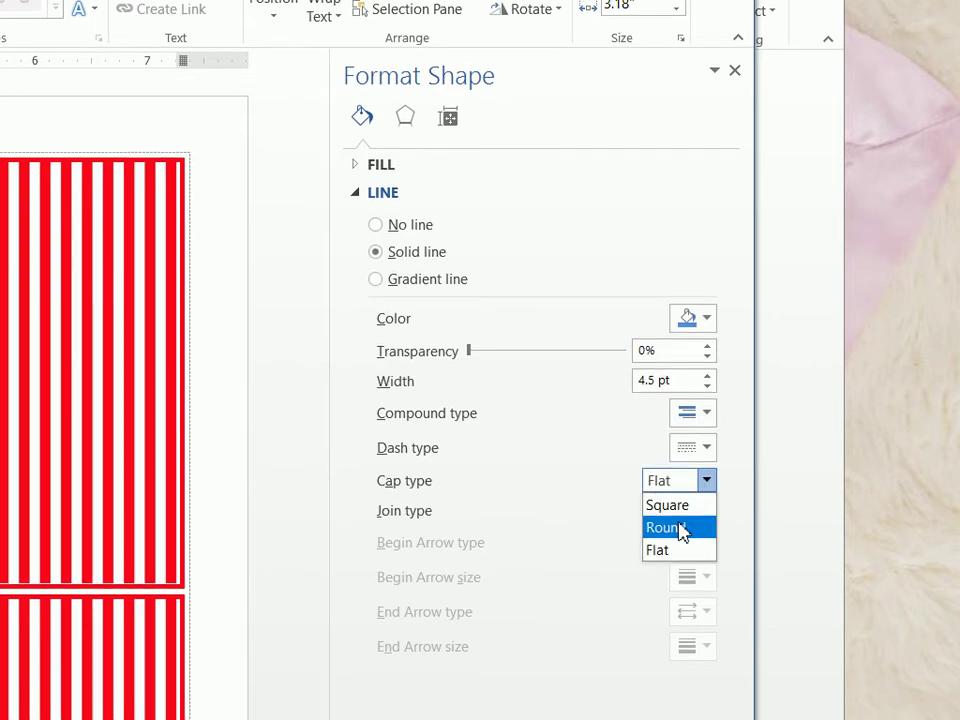
{"action": "left_click", "coordinate": [681, 528]}
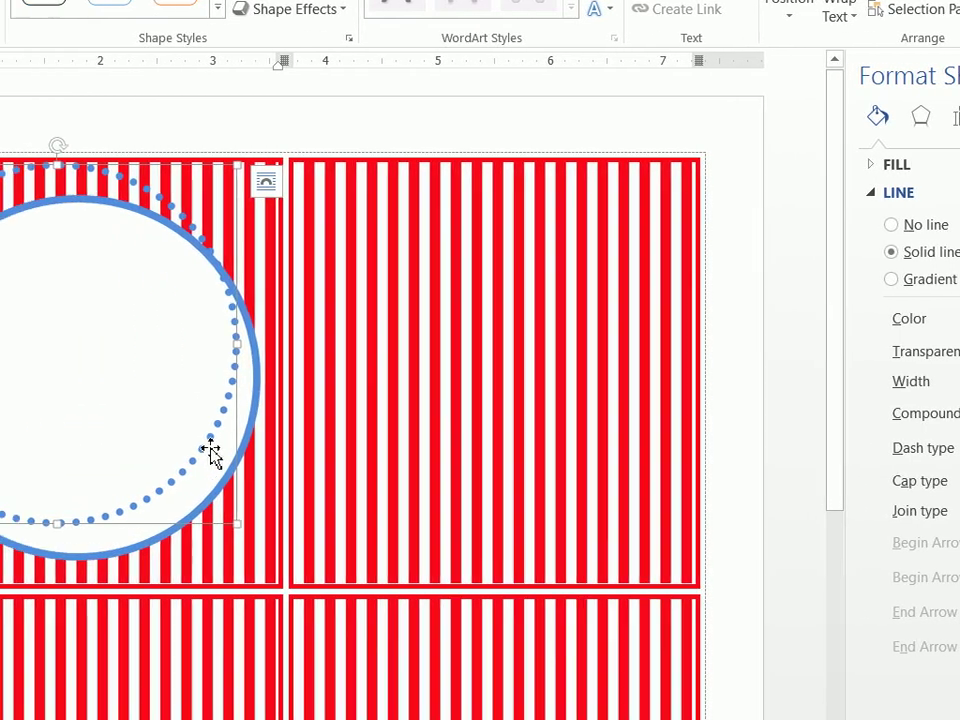
Step: Move the dotted circle over the white one and set its height and width to 3.08"
{"action": "left_click_drag", "start_coordinate": [117, 447], "coordinate": [136, 489]}
{"action": "left_click_drag", "start_coordinate": [276, 489], "coordinate": [268, 471]}
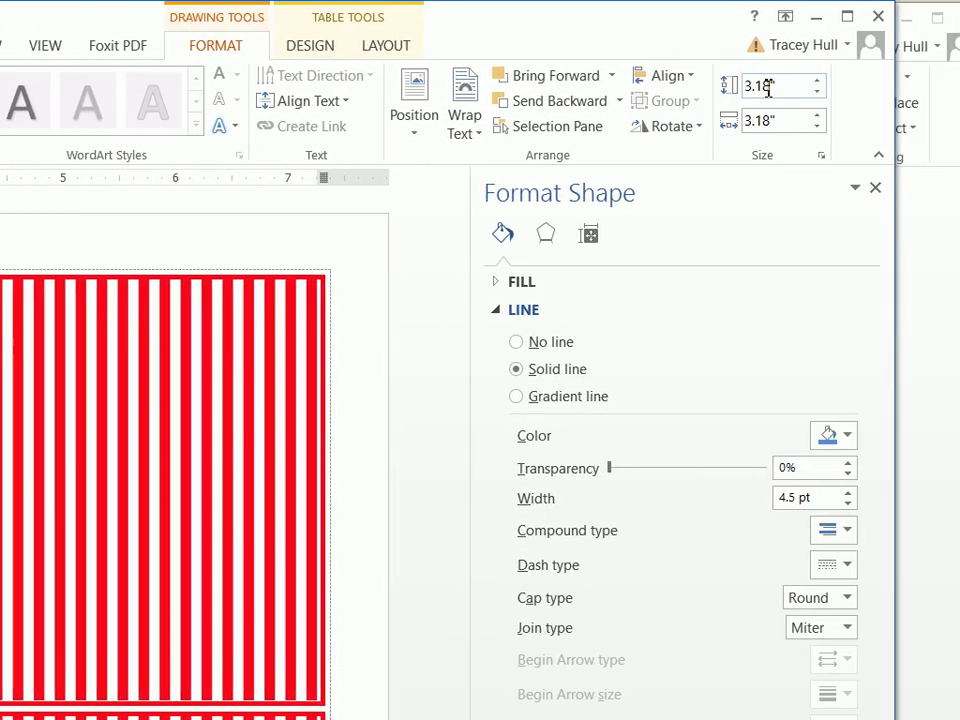
{"action": "left_click", "coordinate": [720, 88]}
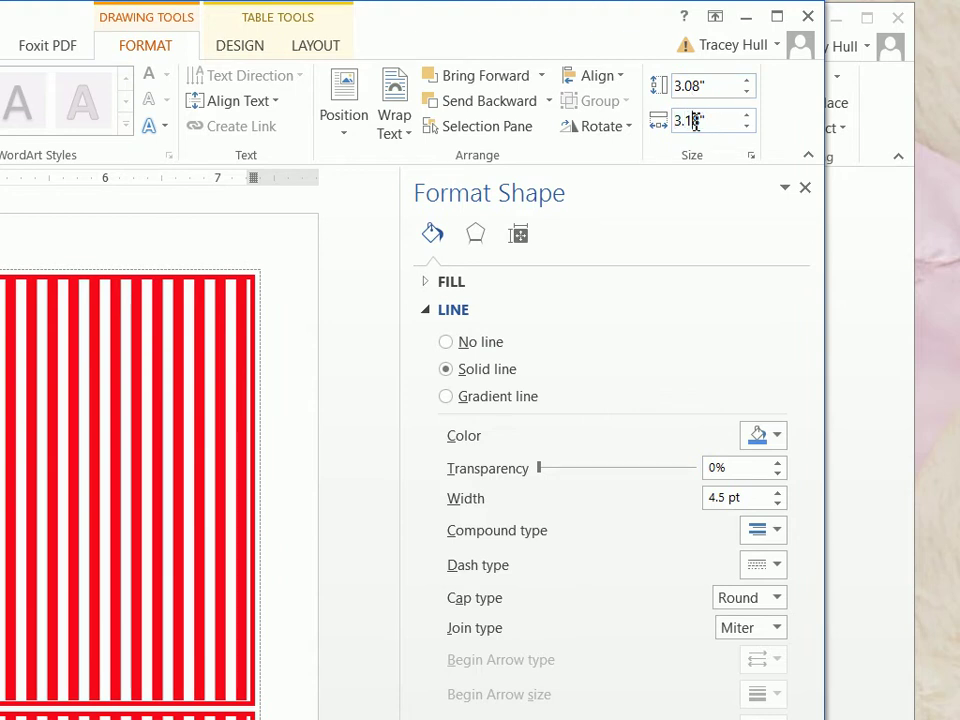
{"action": "key", "text": "Return"}
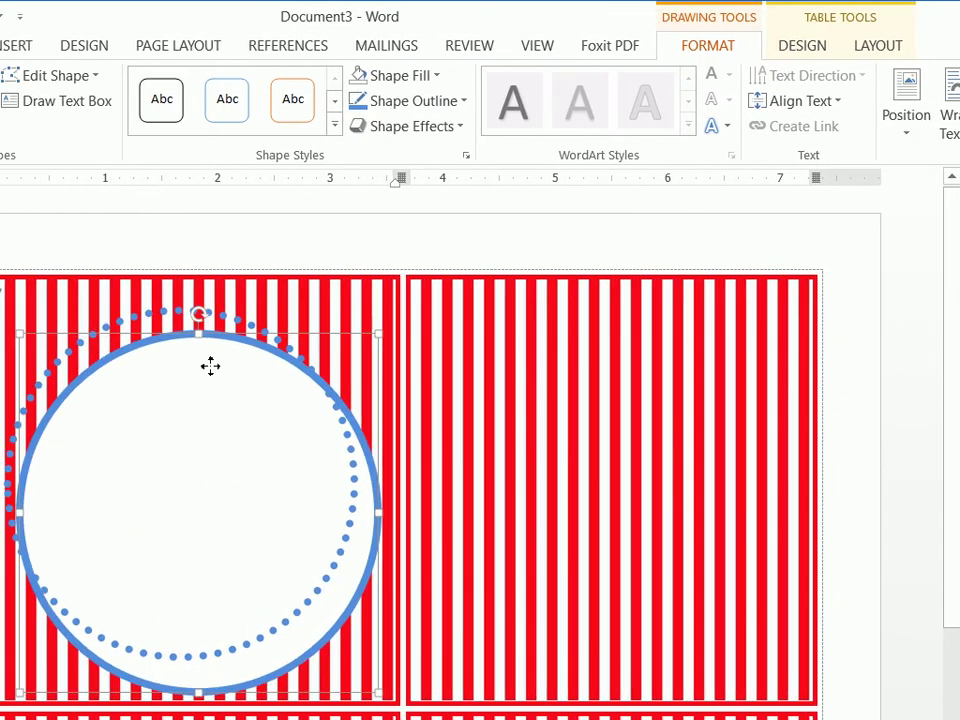
Step: Reposition the solid-outlined white circle so it sits centred in the first striped cell
{"action": "left_click", "coordinate": [110, 357]}
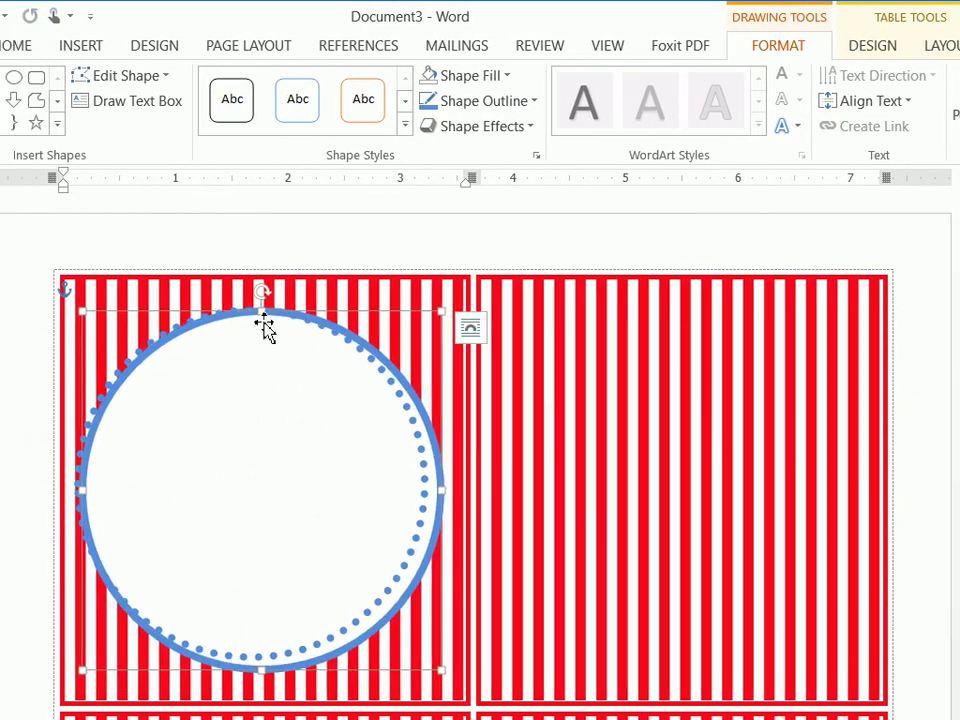
{"action": "left_click", "coordinate": [208, 312]}
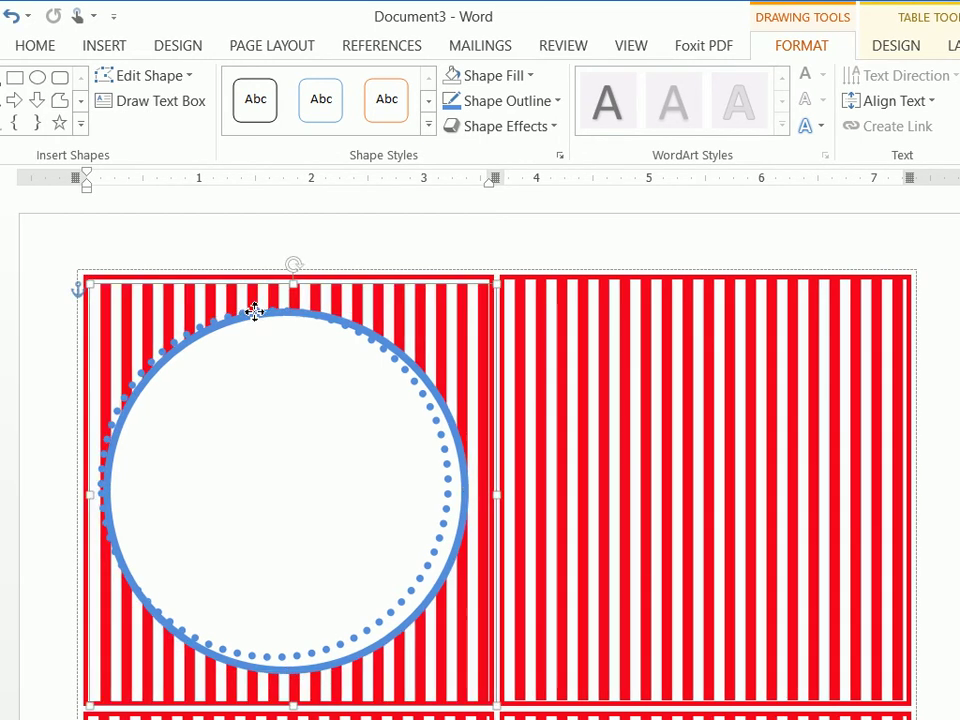
{"action": "left_click_drag", "start_coordinate": [255, 312], "coordinate": [253, 307]}
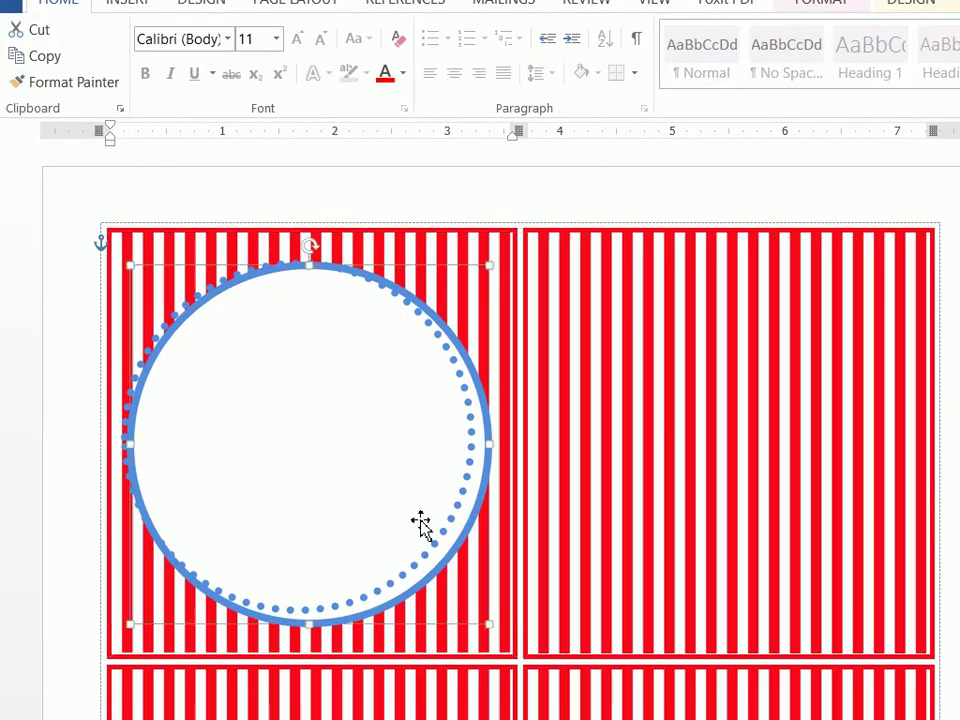
{"action": "mouse_move", "coordinate": [420, 522]}
{"action": "left_mouse_down"}
{"action": "mouse_move", "coordinate": [446, 525]}
{"action": "mouse_move", "coordinate": [437, 521]}
{"action": "left_mouse_up"}
Step: Nudge the dotted circle in small increments until it is centred inside the solid-outlined circle
{"action": "left_click", "coordinate": [443, 532]}
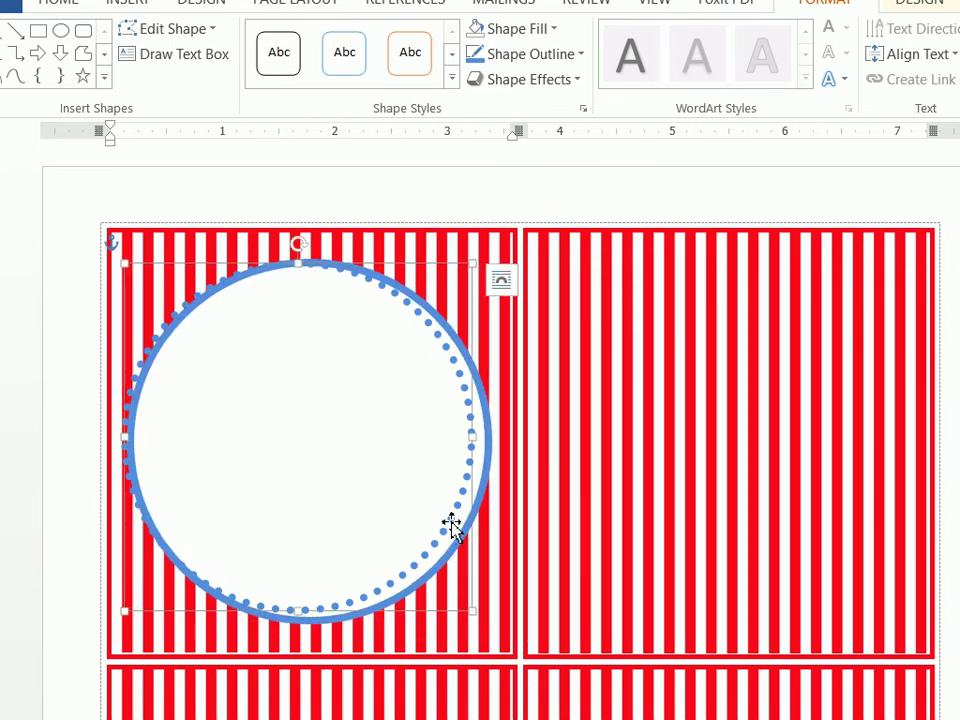
{"action": "key", "text": "ctrl+Right"}
{"action": "key", "text": "ctrl+Right"}
{"action": "key", "text": "ctrl+Right"}
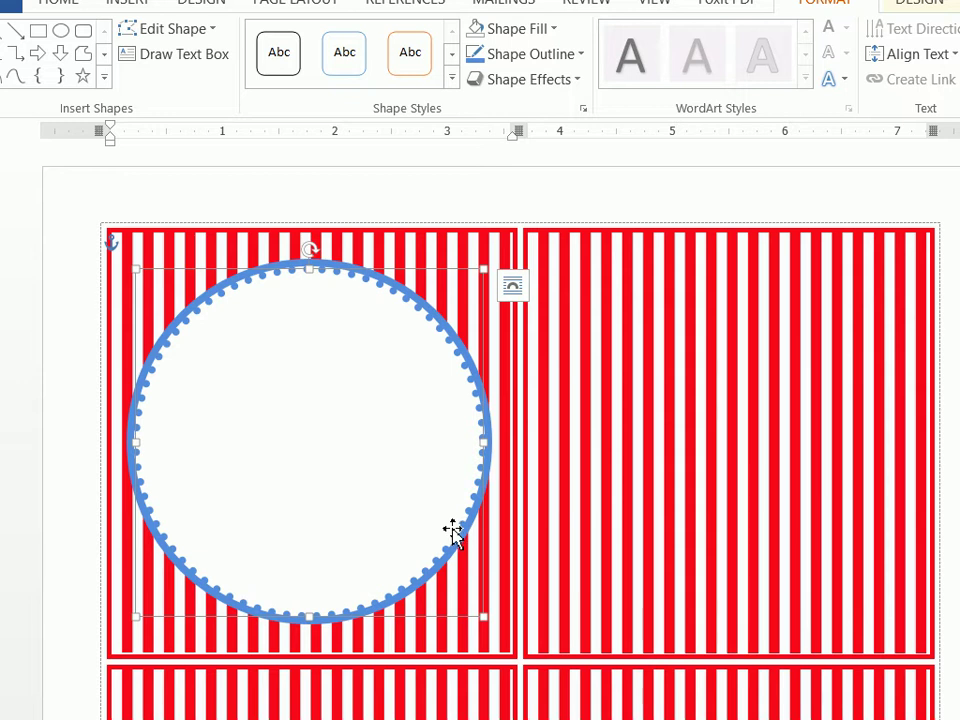
Step: Group the solid and dotted circles in the first cell and copy the group
{"action": "left_click", "coordinate": [331, 259]}
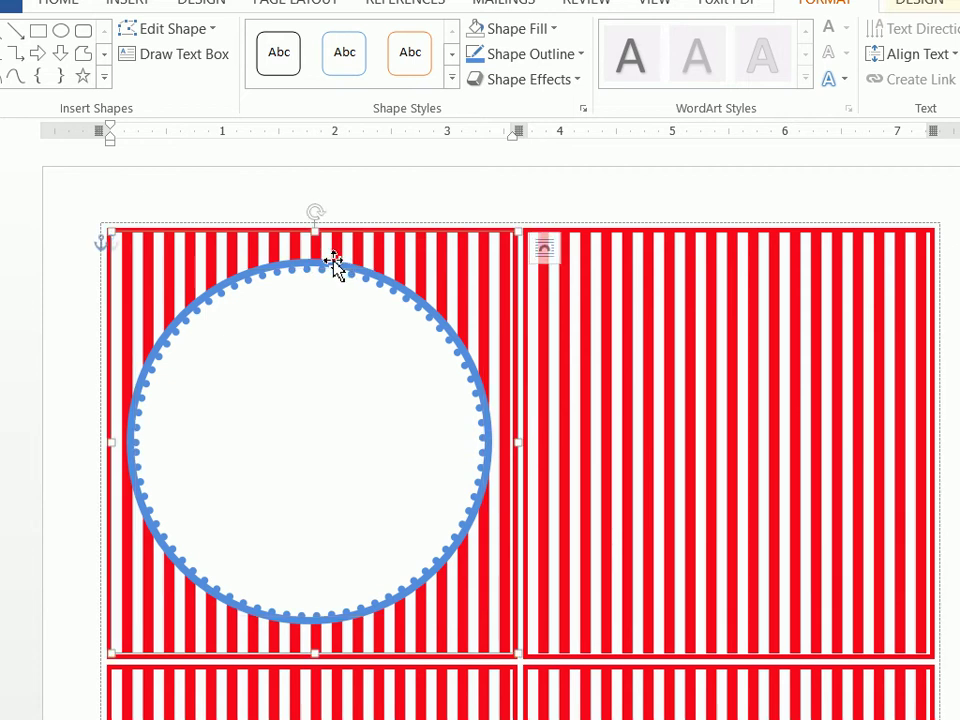
{"action": "left_click", "coordinate": [331, 265]}
{"action": "left_click", "coordinate": [331, 287], "text": "shift"}
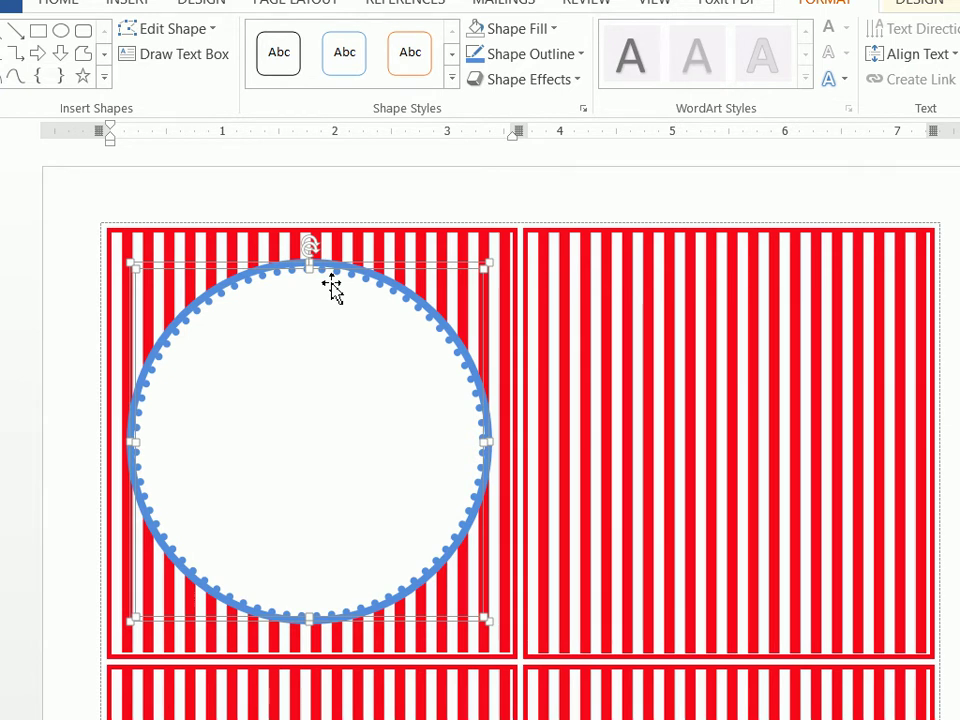
{"action": "right_click", "coordinate": [331, 287]}
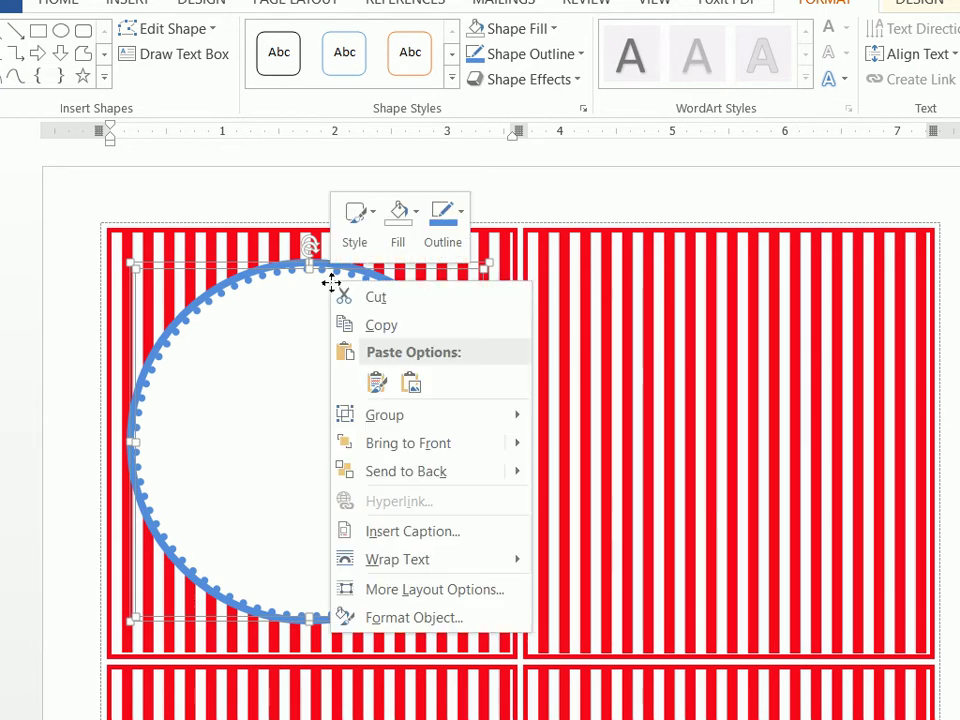
{"action": "mouse_move", "coordinate": [375, 407]}
{"action": "left_click", "coordinate": [600, 417]}
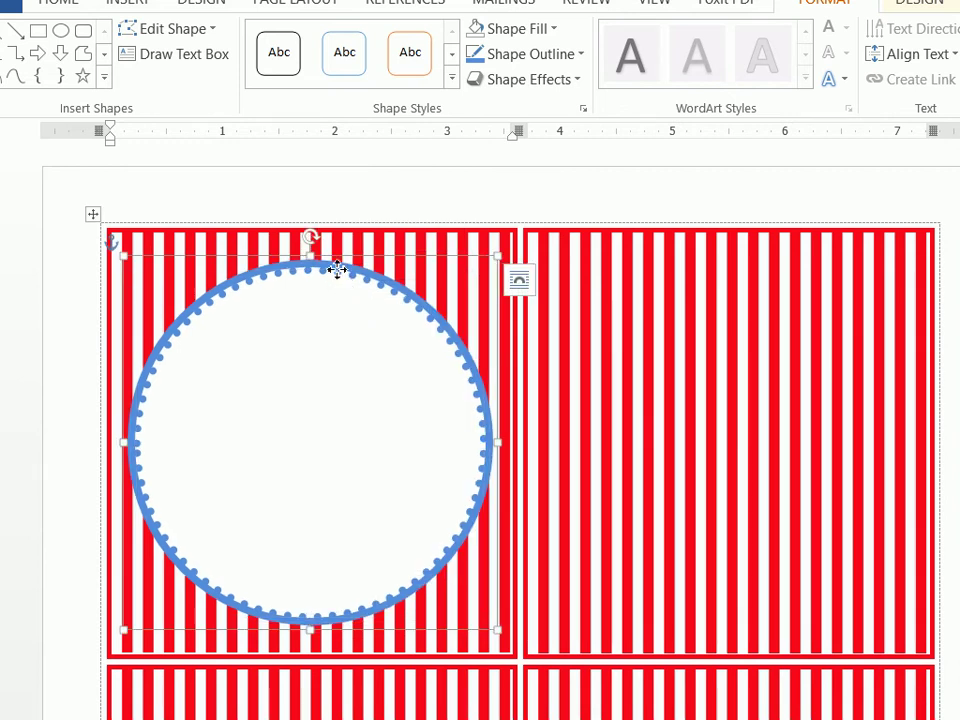
{"action": "right_click", "coordinate": [337, 270]}
{"action": "left_click", "coordinate": [364, 311]}
Step: Try to paste the circle group with the second cell's stripe picture selected
{"action": "left_click", "coordinate": [580, 308]}
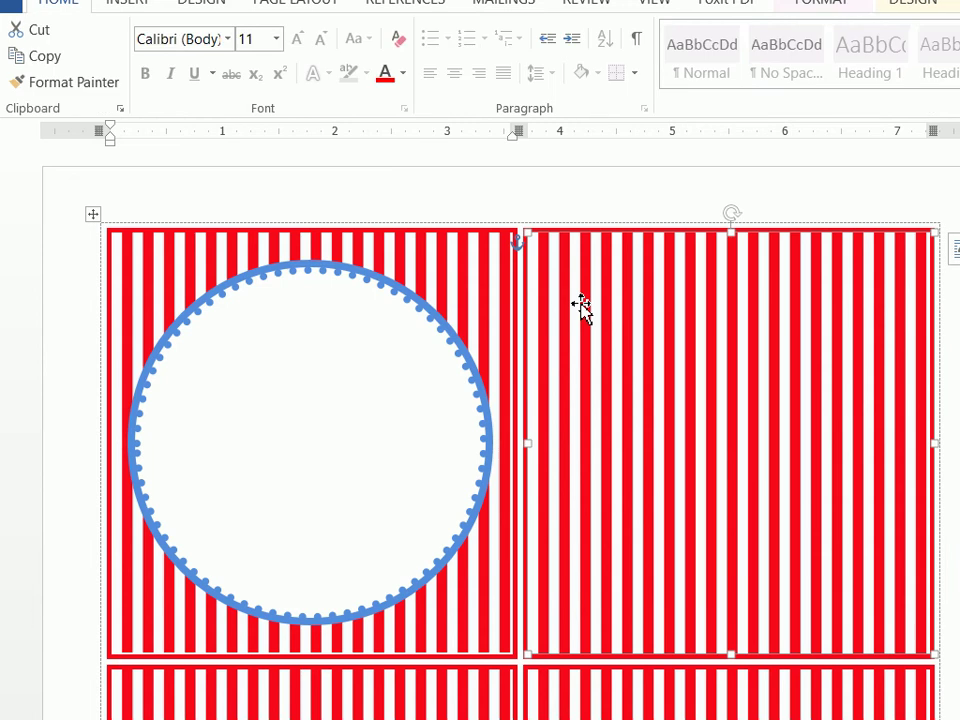
{"action": "right_click", "coordinate": [577, 302]}
{"action": "left_click", "coordinate": [628, 401]}
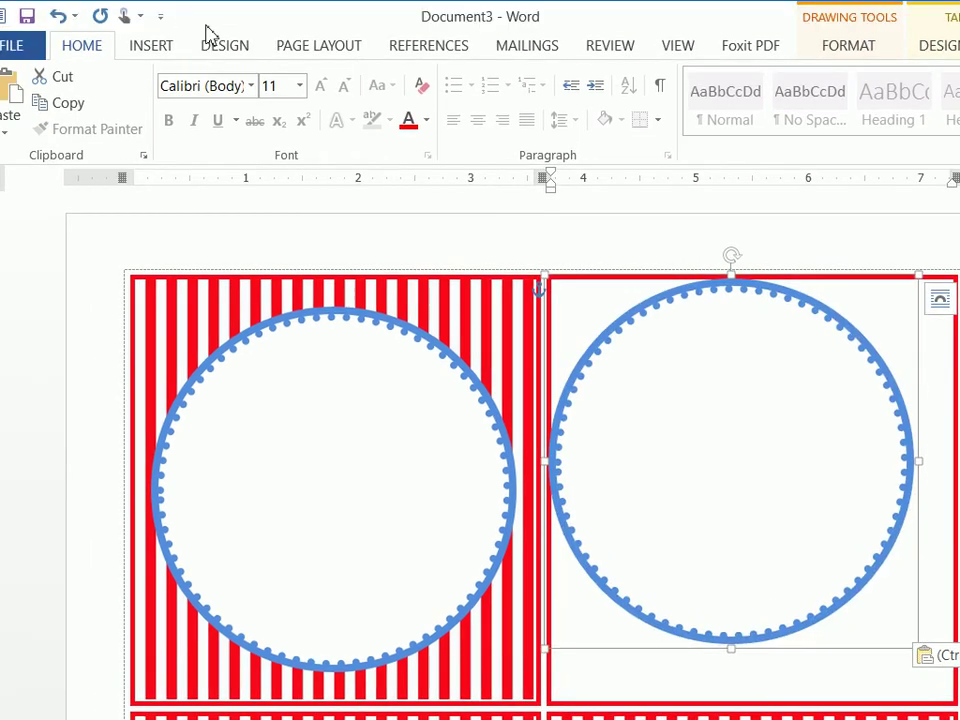
{"action": "key", "text": "ctrl+z"}
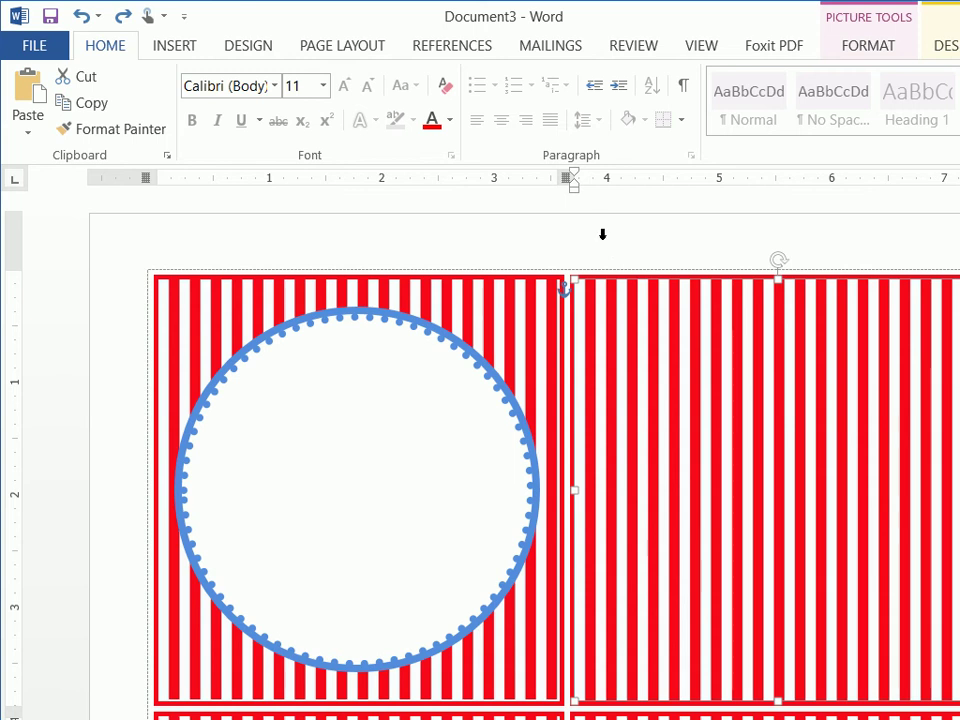
Step: Paste the circle group into the second cell and position it centred over the stripes
{"action": "left_click", "coordinate": [604, 231]}
{"action": "left_click", "coordinate": [590, 280]}
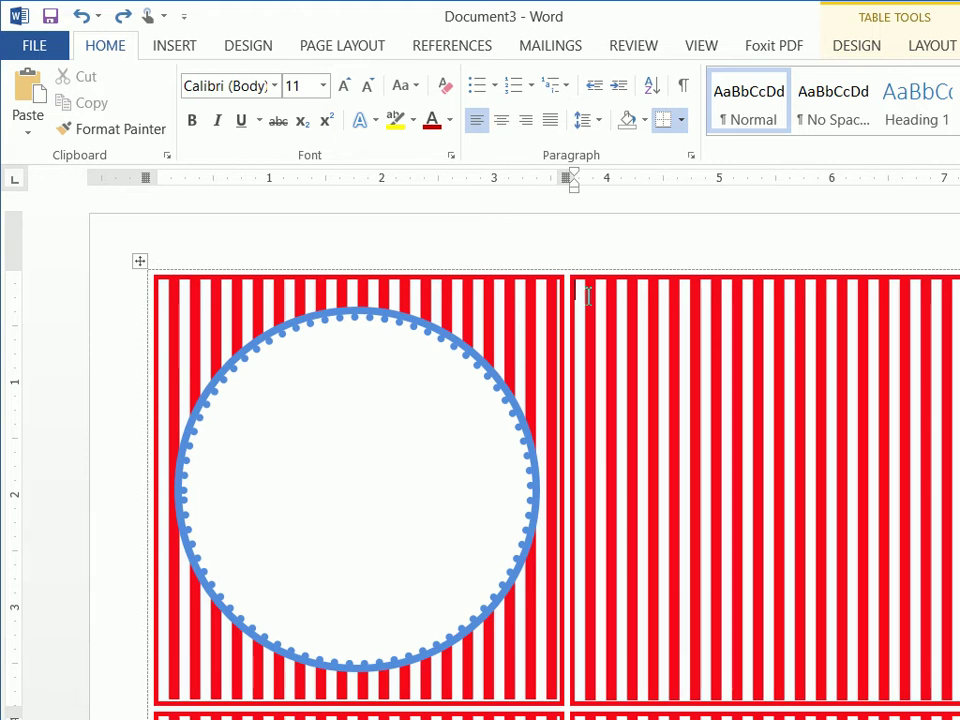
{"action": "right_click", "coordinate": [587, 295]}
{"action": "left_click", "coordinate": [631, 396]}
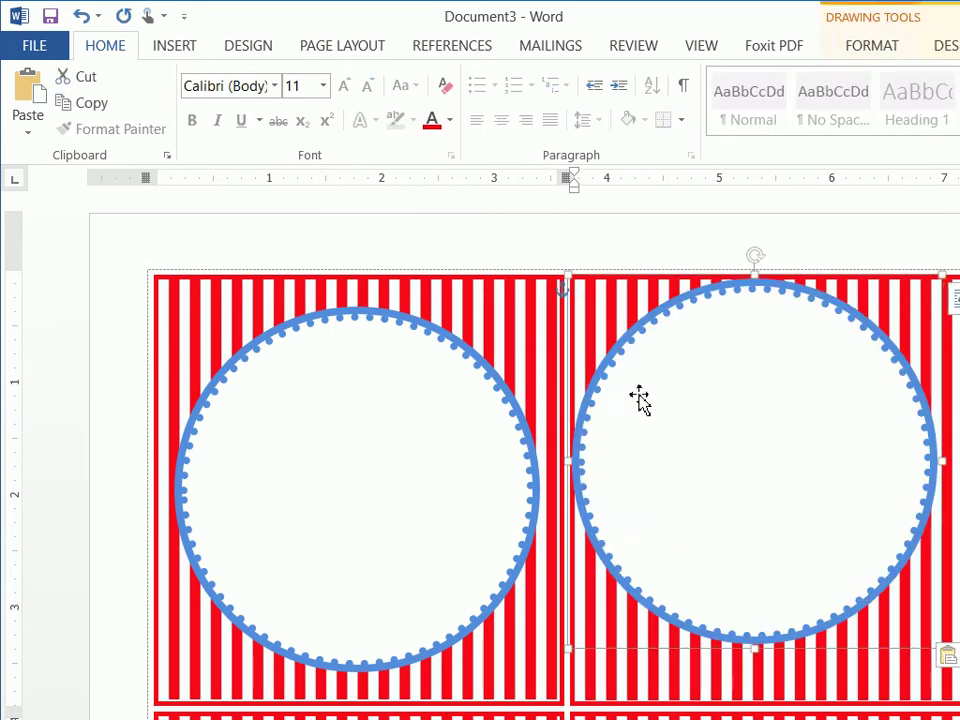
{"action": "left_click_drag", "start_coordinate": [701, 326], "coordinate": [720, 349]}
Step: Paste another copy of the circle group and move it into the first cell of the second row
{"action": "scroll", "coordinate": [465, 596], "scroll_direction": "down", "scroll_amount": 5}
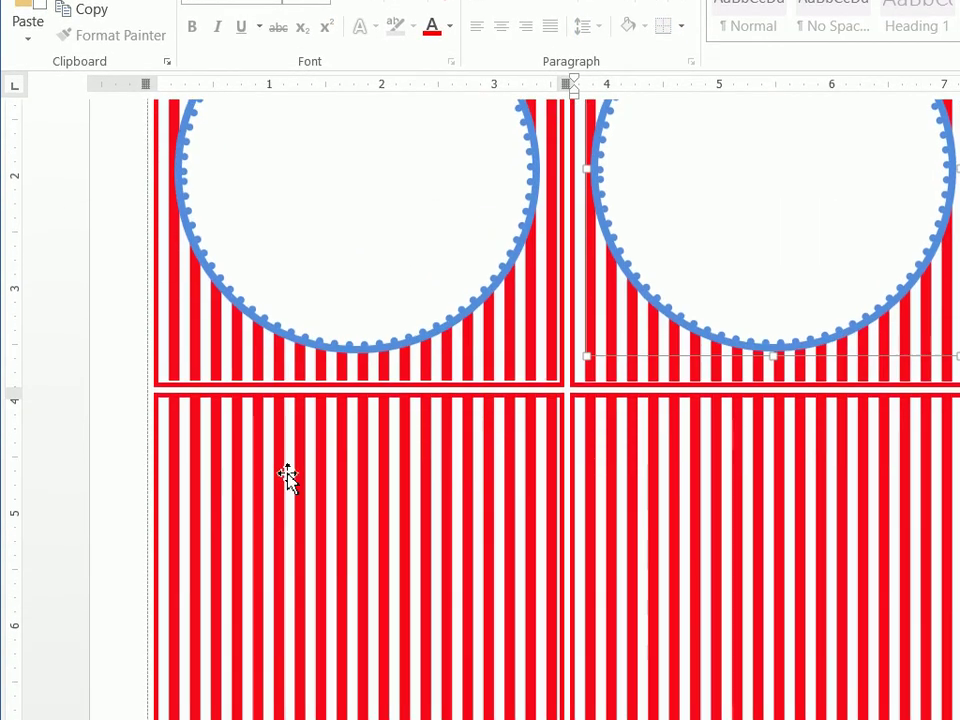
{"action": "left_click", "coordinate": [225, 440]}
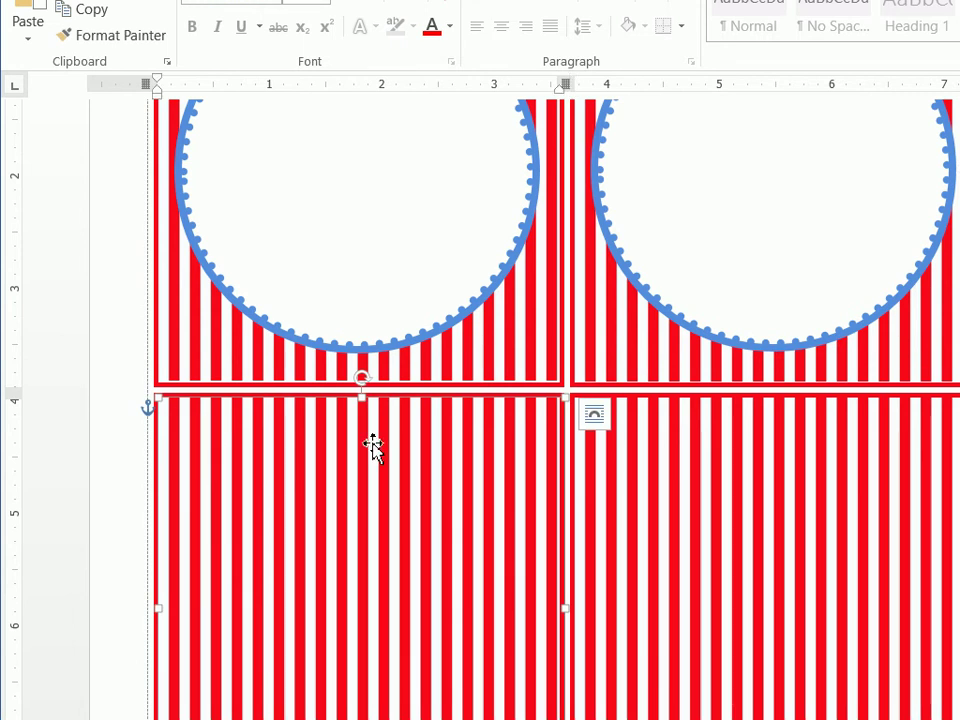
{"action": "left_click", "coordinate": [279, 386]}
{"action": "scroll", "coordinate": [350, 589], "scroll_direction": "down", "scroll_amount": 1}
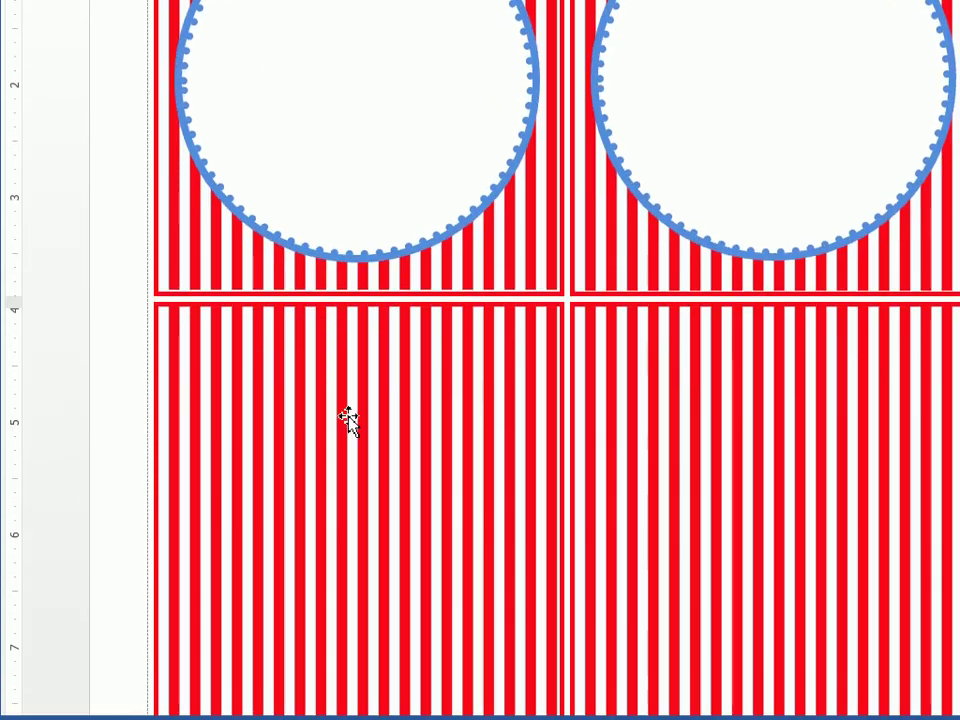
{"action": "right_click", "coordinate": [365, 308]}
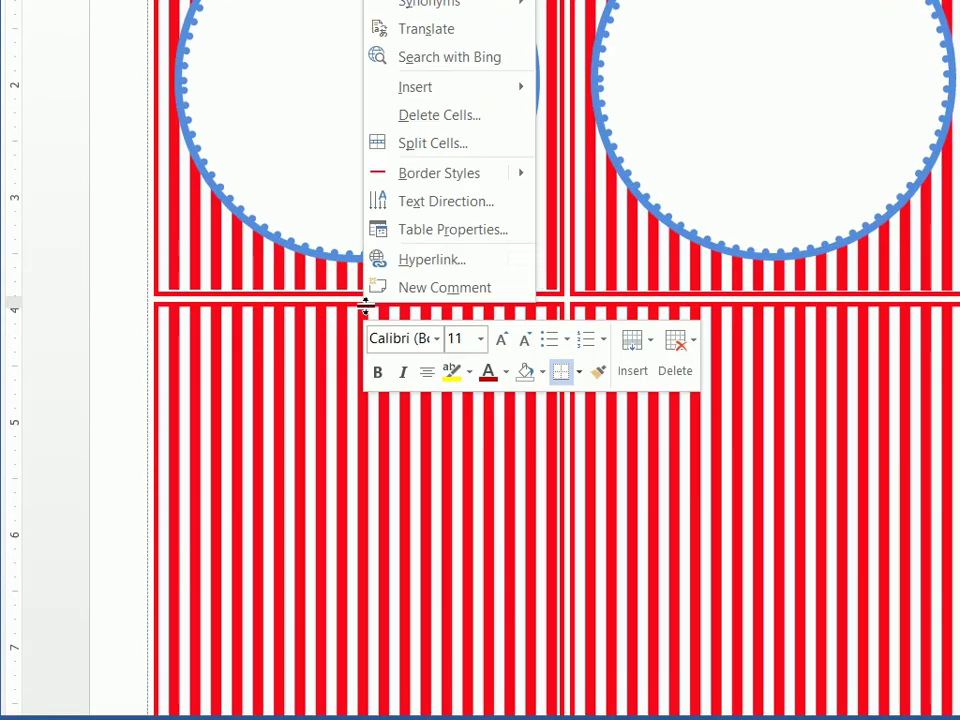
{"action": "key", "text": "Escape"}
{"action": "key", "text": "ctrl+v"}
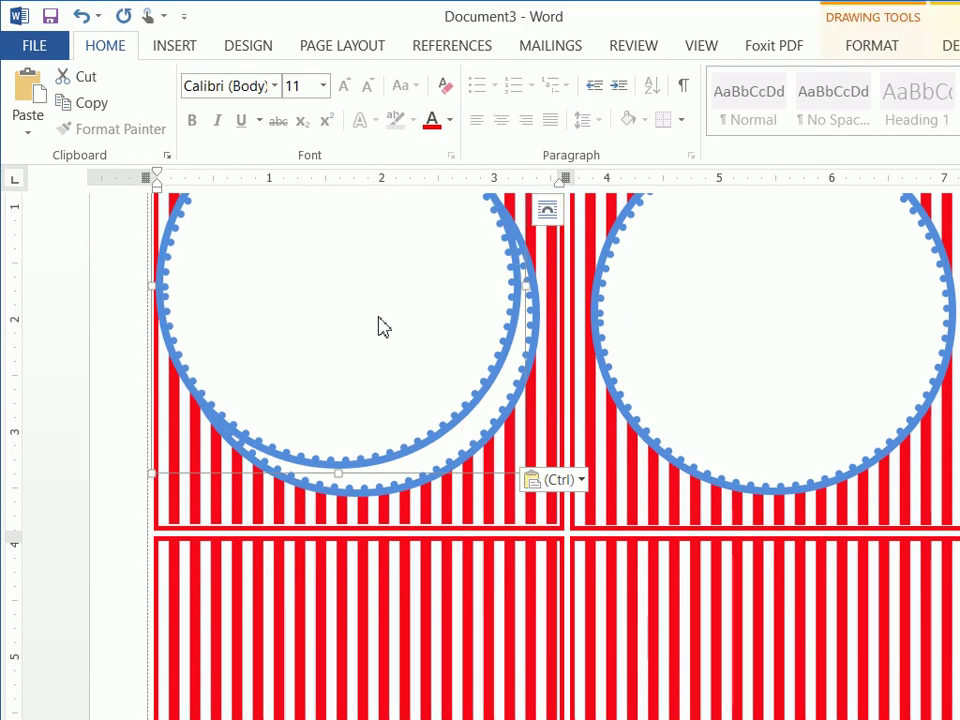
{"action": "left_click_drag", "start_coordinate": [381, 304], "coordinate": [400, 719]}
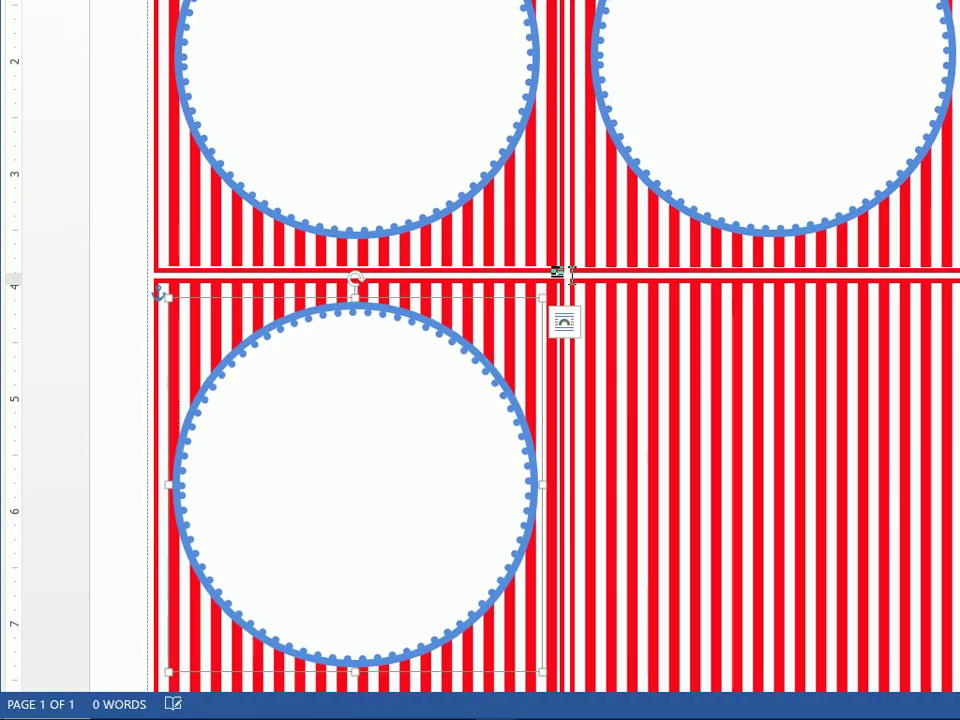
Step: Paste a further copy of the circle group and centre it in the last striped cell of the second row
{"action": "scroll", "coordinate": [572, 275], "scroll_direction": "up", "scroll_amount": 2}
{"action": "right_click", "coordinate": [567, 275]}
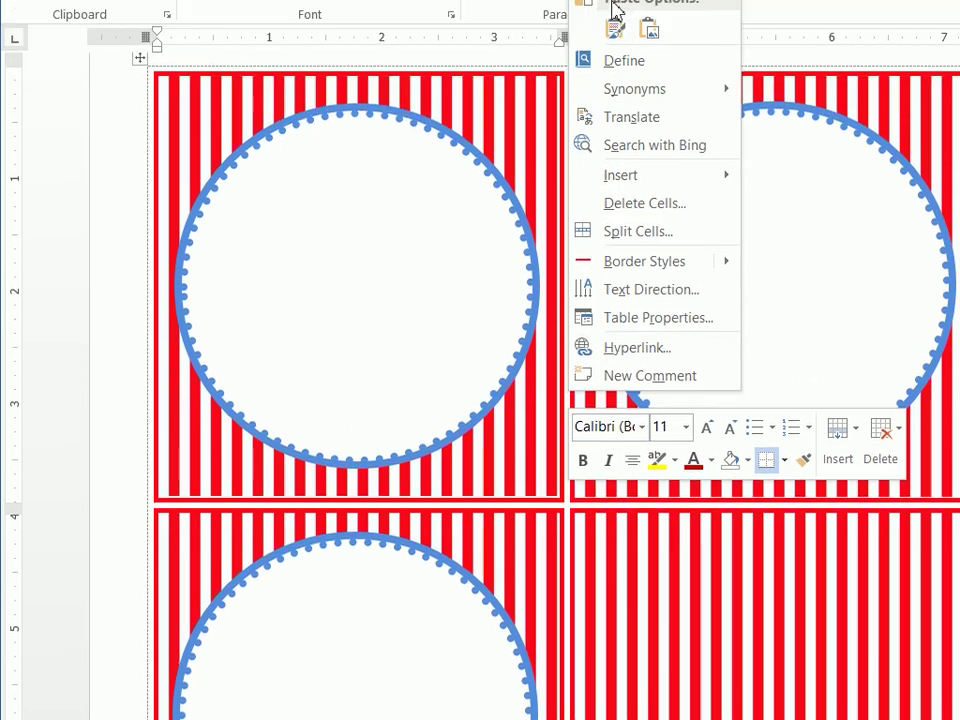
{"action": "key", "text": "Escape"}
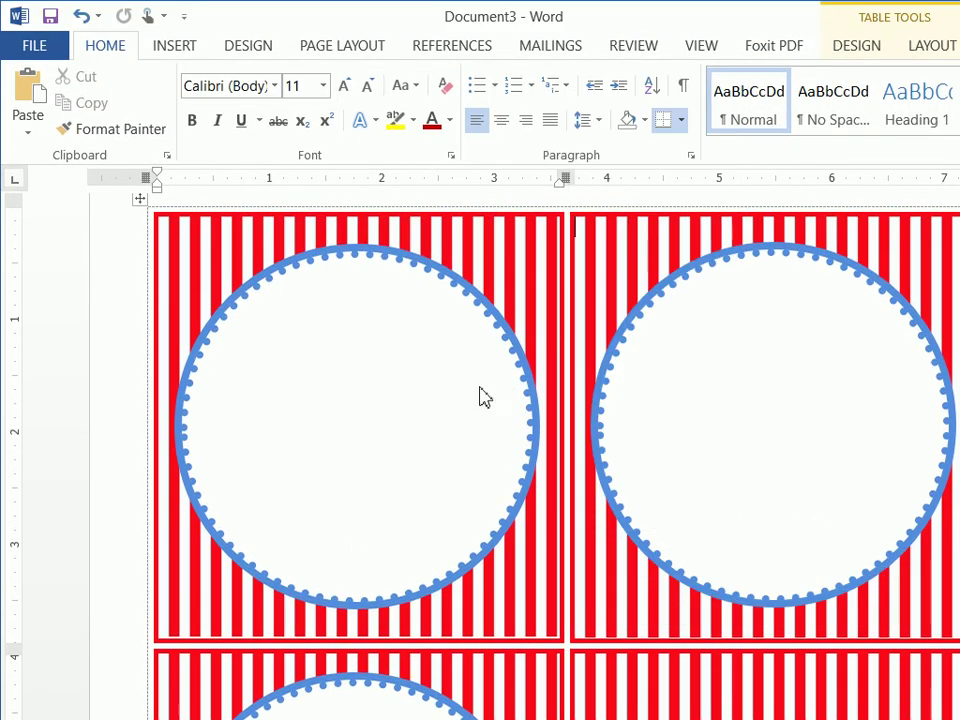
{"action": "left_click_drag", "start_coordinate": [641, 358], "coordinate": [684, 719]}
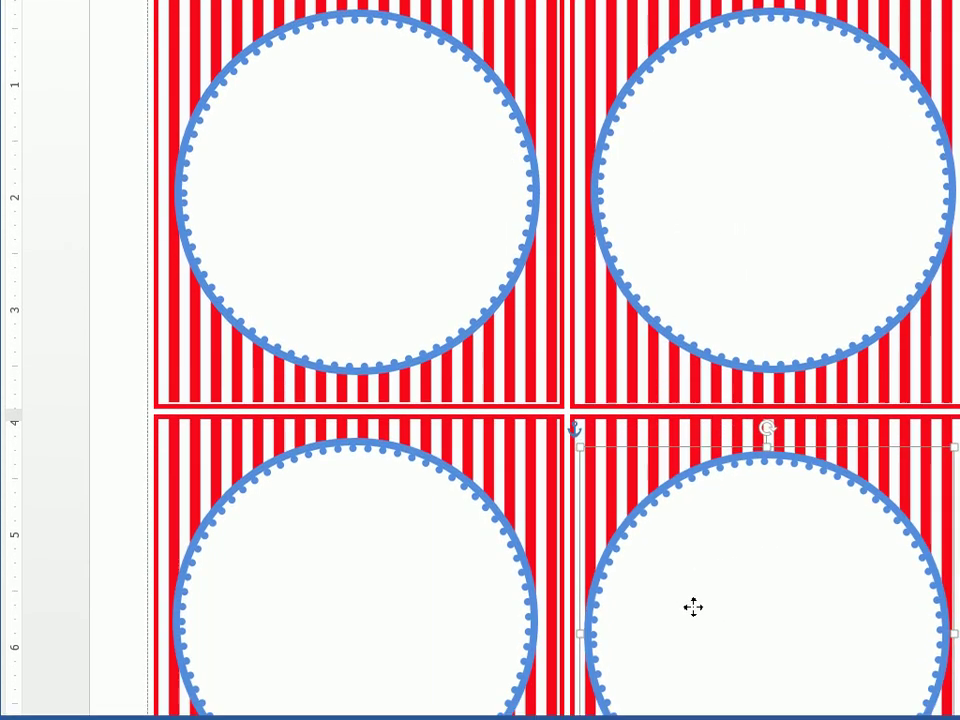
{"action": "scroll", "coordinate": [690, 560], "scroll_direction": "down", "scroll_amount": 4}
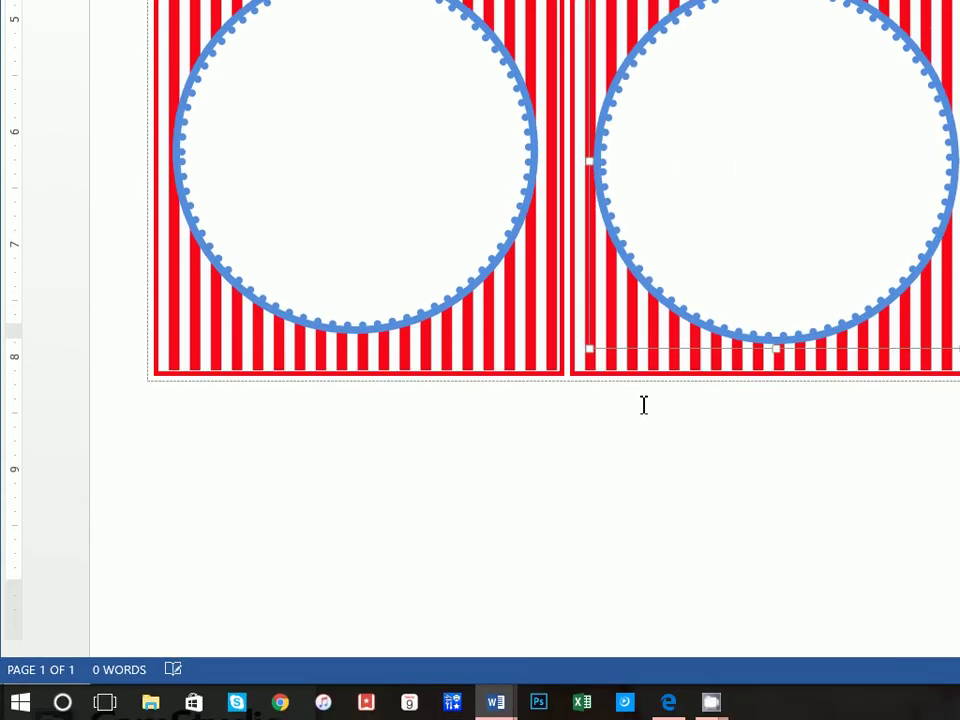
{"action": "scroll", "coordinate": [470, 210], "scroll_direction": "up", "scroll_amount": 3}
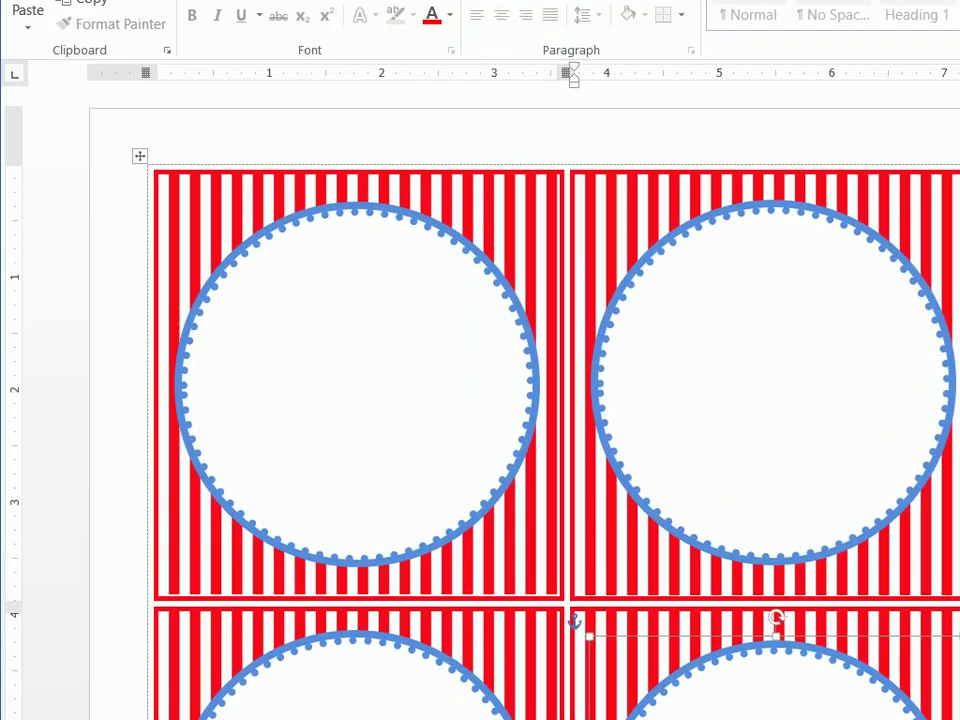
Step: Draw a text box over the white circle in the first cell
{"action": "left_click", "coordinate": [175, 46]}
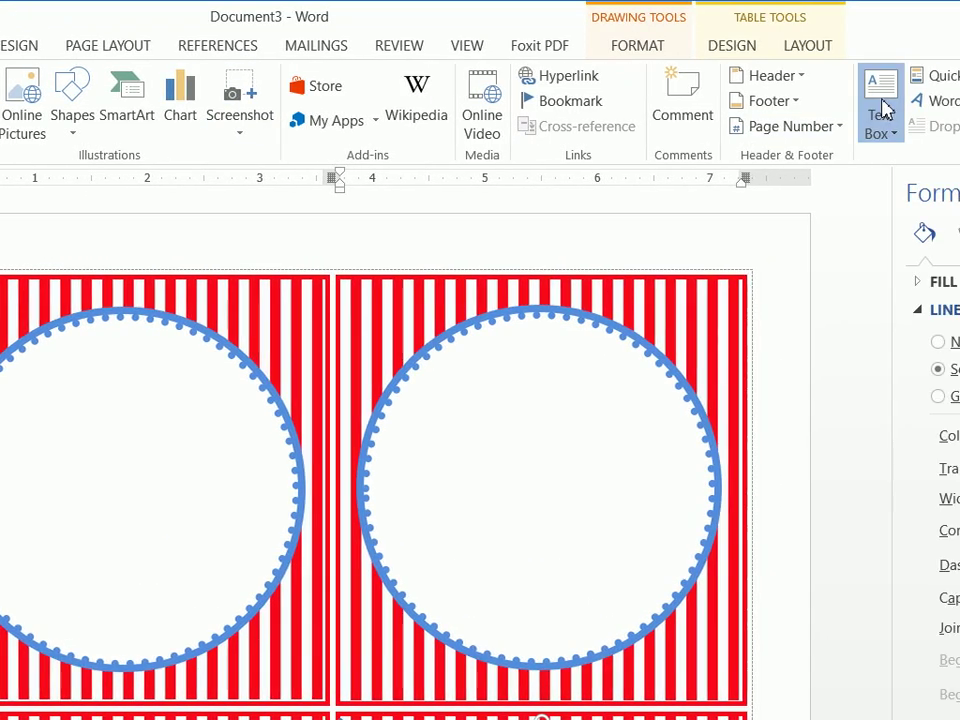
{"action": "left_click", "coordinate": [883, 110]}
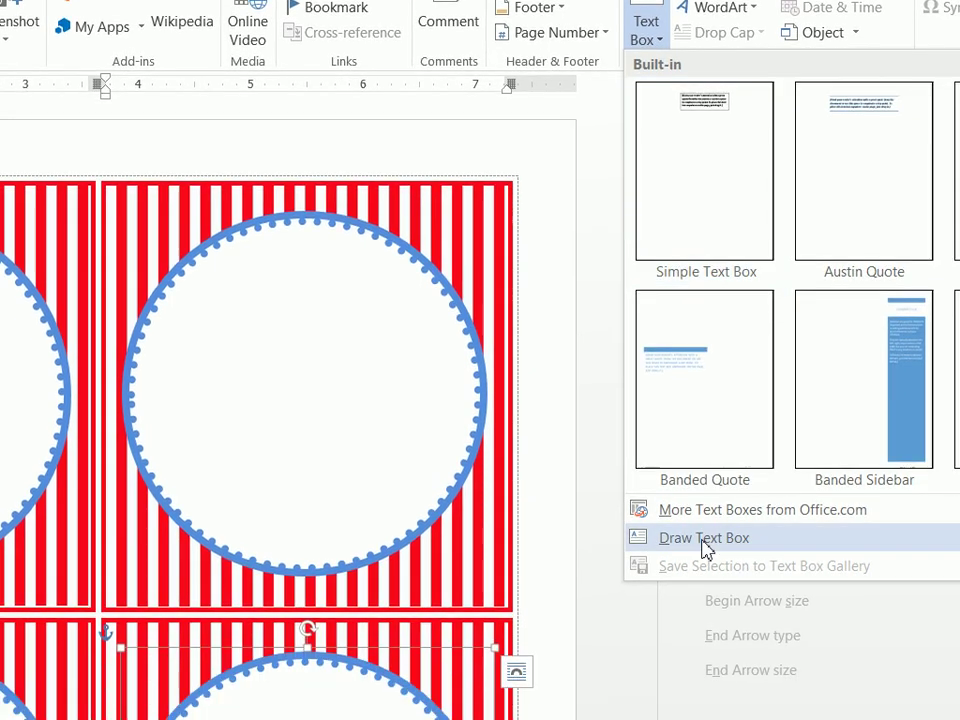
{"action": "left_click", "coordinate": [705, 545]}
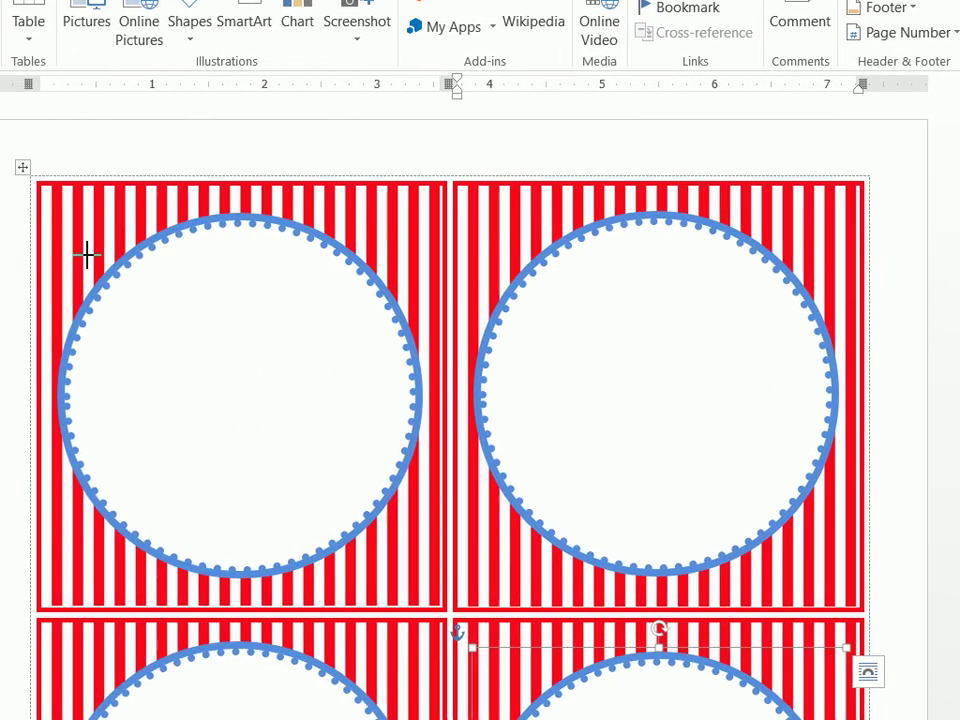
{"action": "mouse_move", "coordinate": [86, 255]}
{"action": "left_mouse_down"}
{"action": "mouse_move", "coordinate": [439, 525]}
{"action": "mouse_move", "coordinate": [414, 520]}
{"action": "left_mouse_up"}
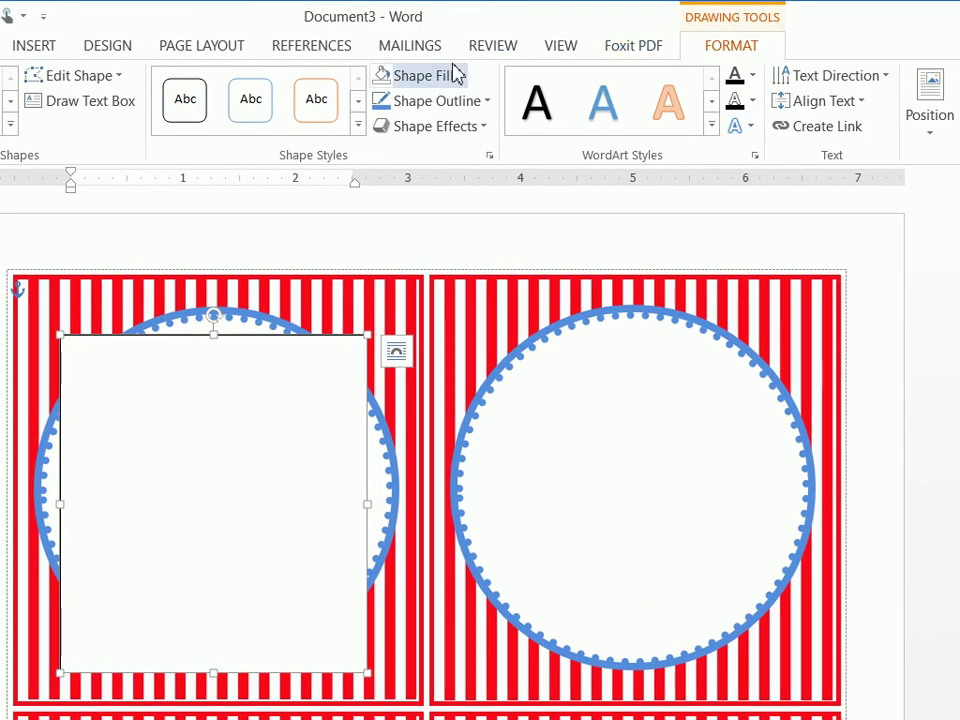
Step: Remove the text box's fill and outline, and enter "Thanks for", "POPPING" and "By my Party!" on three lines
{"action": "left_click", "coordinate": [455, 74]}
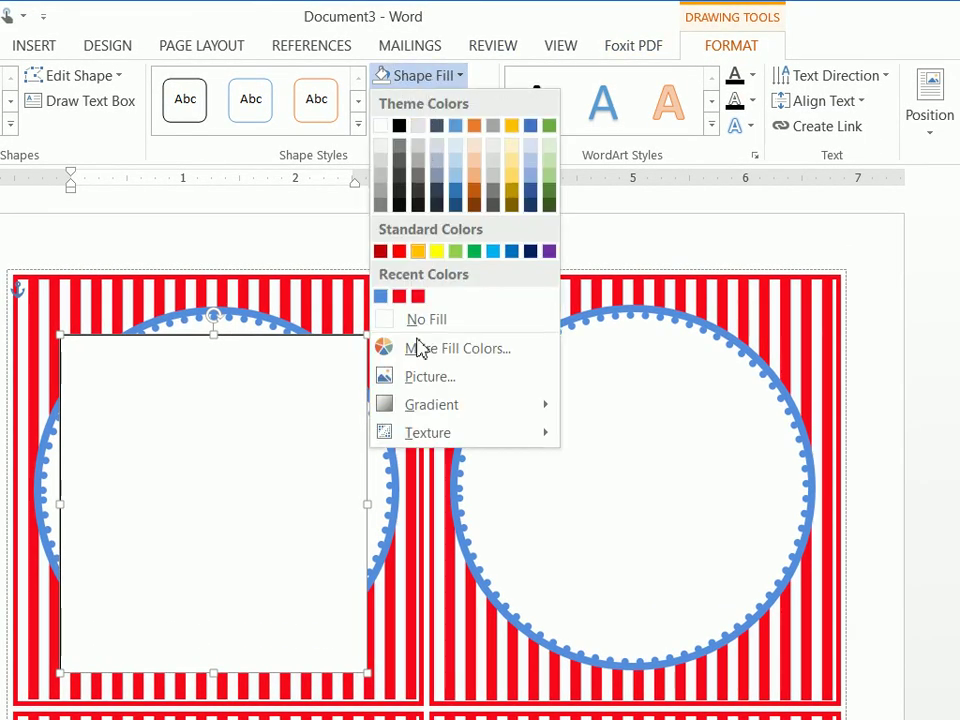
{"action": "left_click", "coordinate": [426, 319]}
{"action": "left_click", "coordinate": [425, 101]}
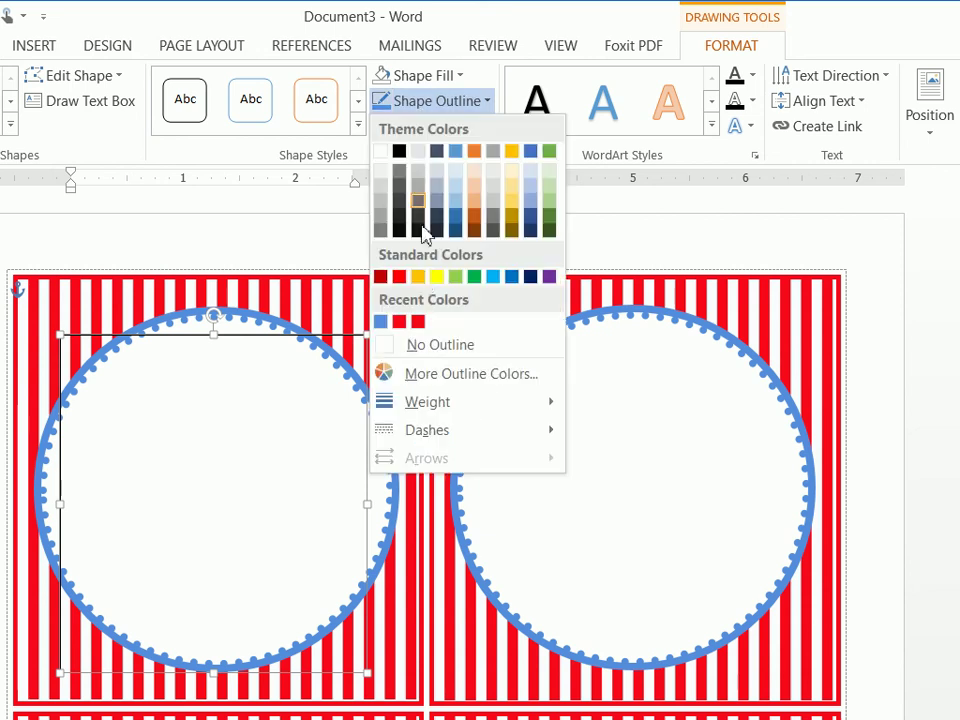
{"action": "left_click", "coordinate": [424, 346]}
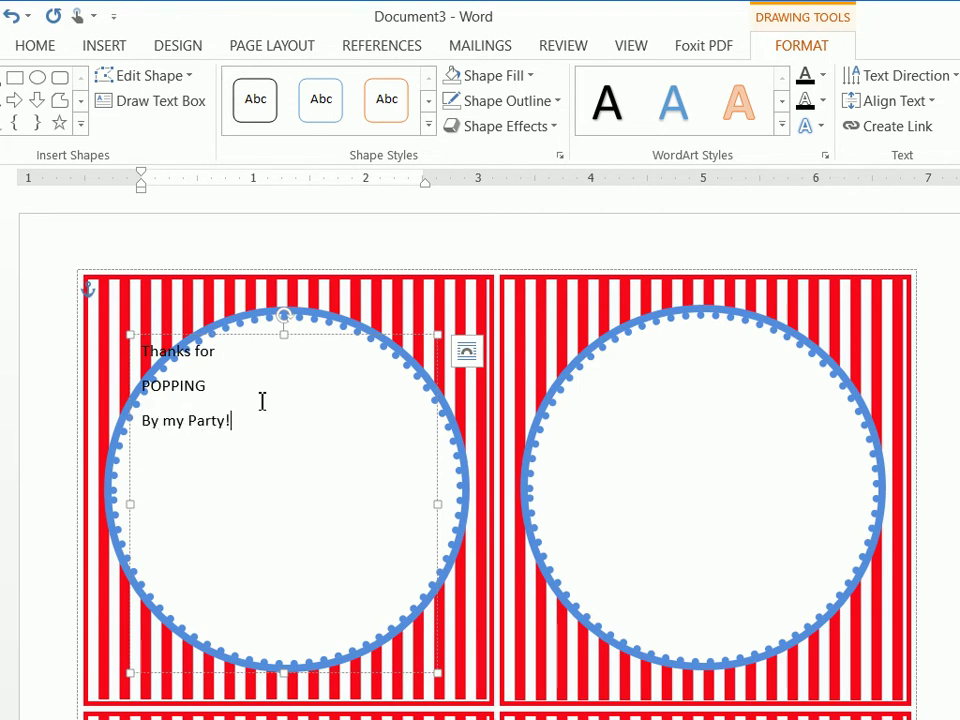
Step: Format all three lines of the text box in the Jenna Sue font at size 36
{"action": "left_click_drag", "start_coordinate": [232, 421], "coordinate": [116, 312]}
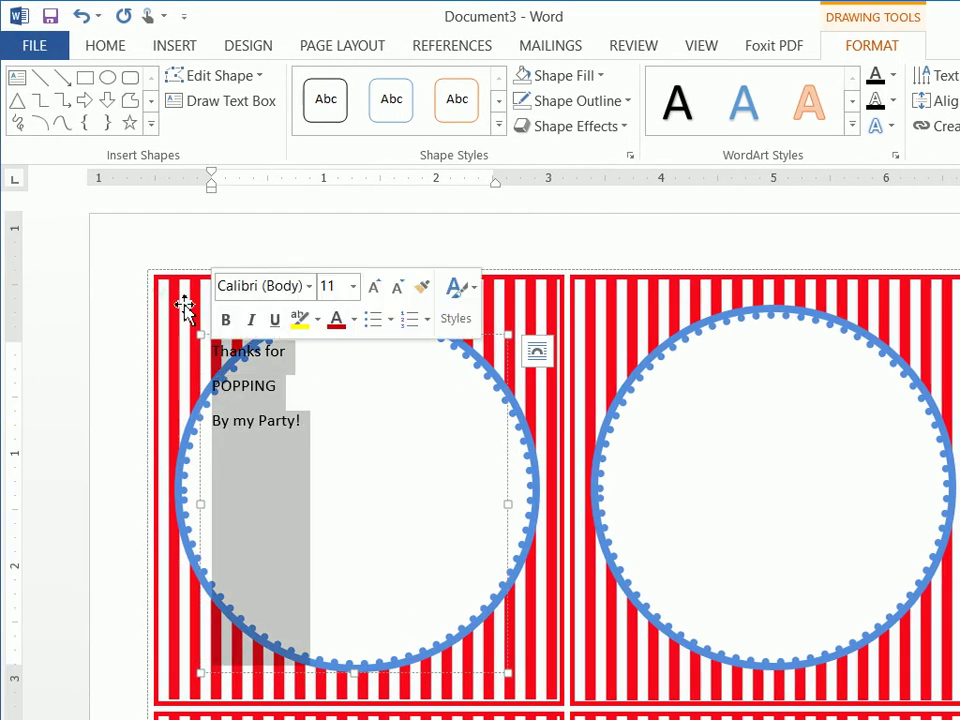
{"action": "left_click", "coordinate": [128, 52]}
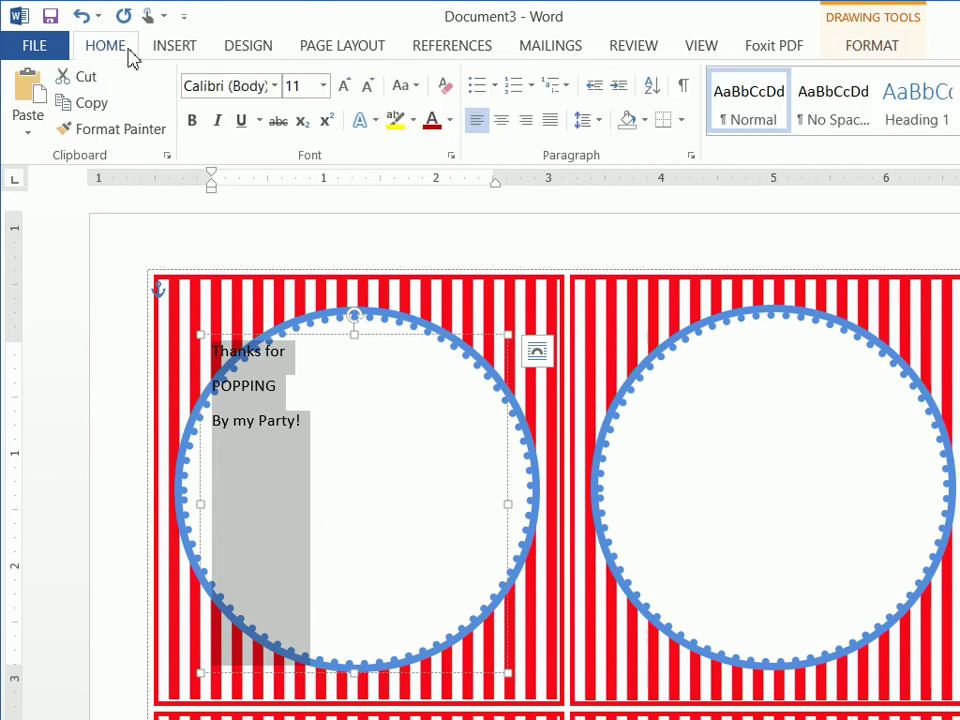
{"action": "left_click", "coordinate": [276, 88]}
{"action": "left_click", "coordinate": [261, 229]}
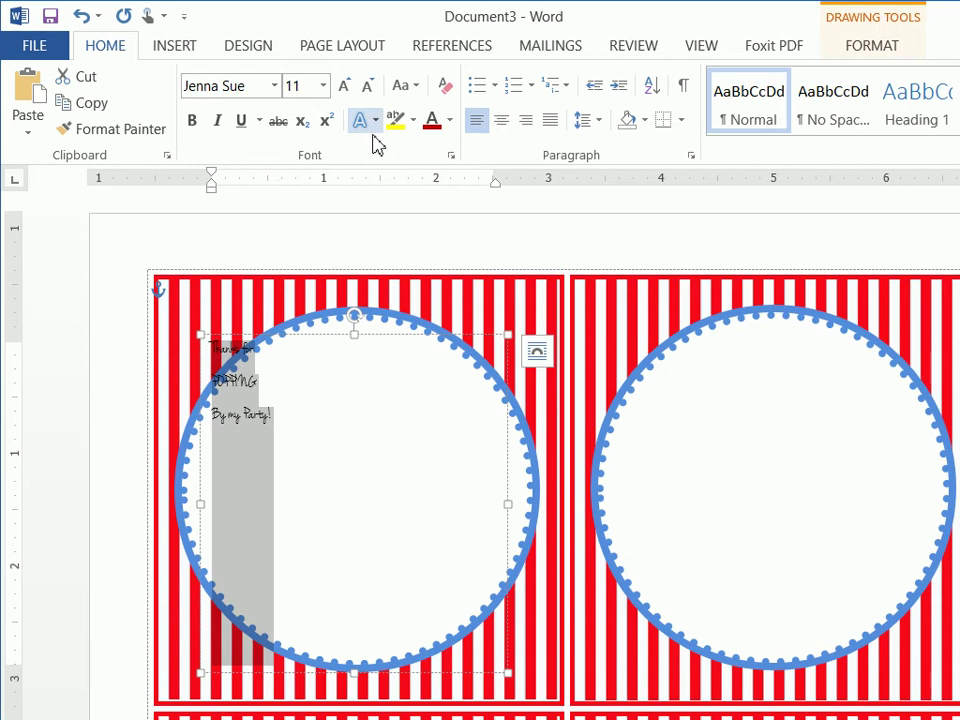
{"action": "left_click", "coordinate": [323, 85]}
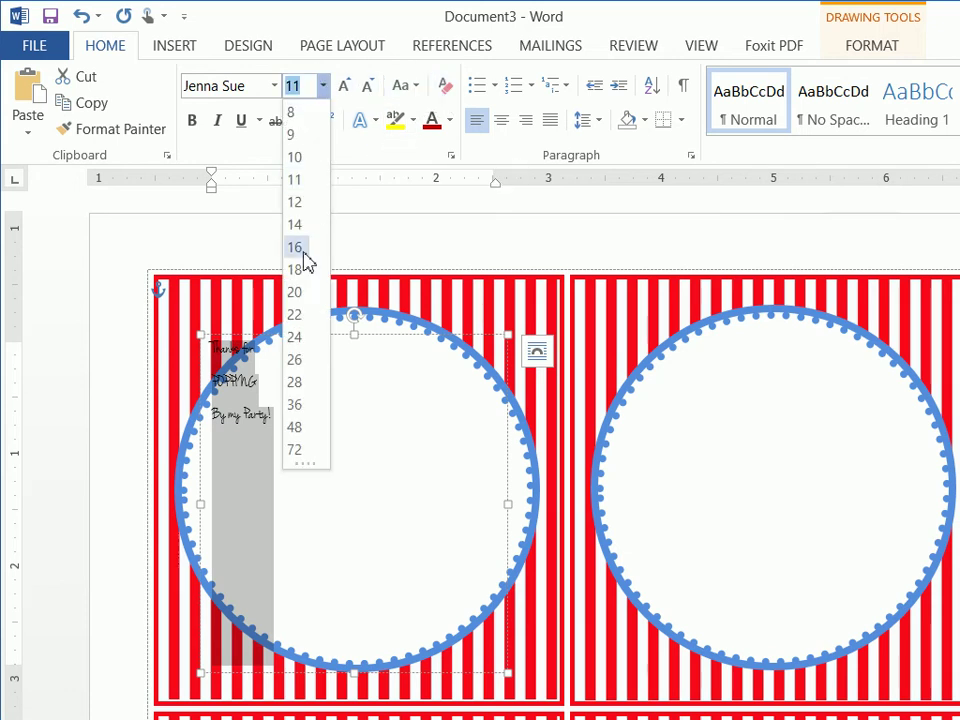
{"action": "left_click", "coordinate": [296, 405]}
Step: Change the font of the word "POPPING" to Circus
{"action": "left_click_drag", "start_coordinate": [362, 446], "coordinate": [215, 446]}
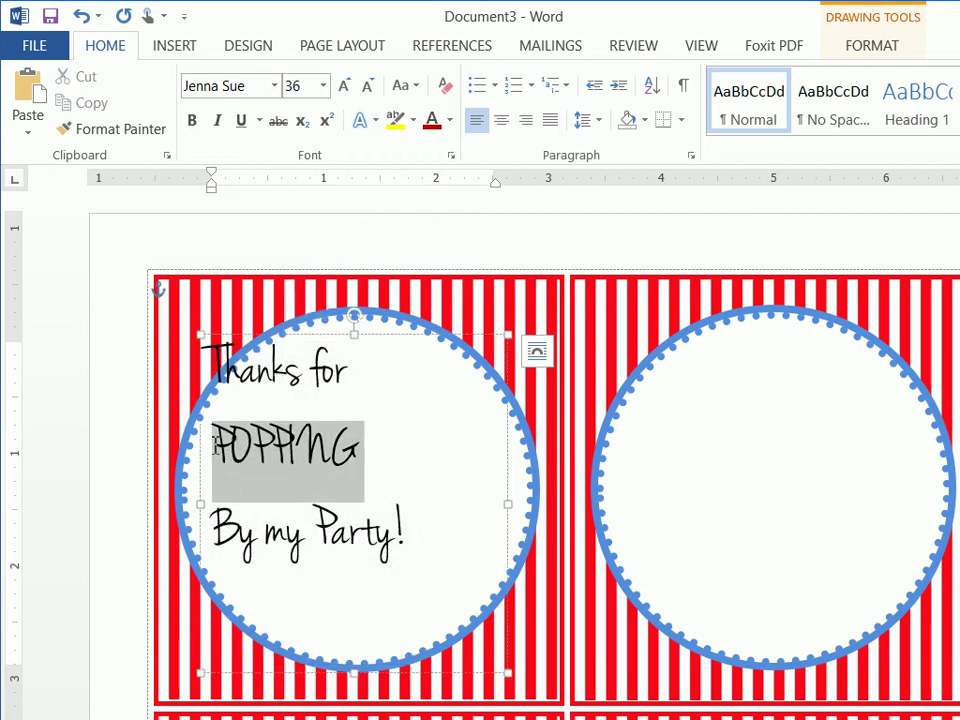
{"action": "left_click", "coordinate": [275, 86]}
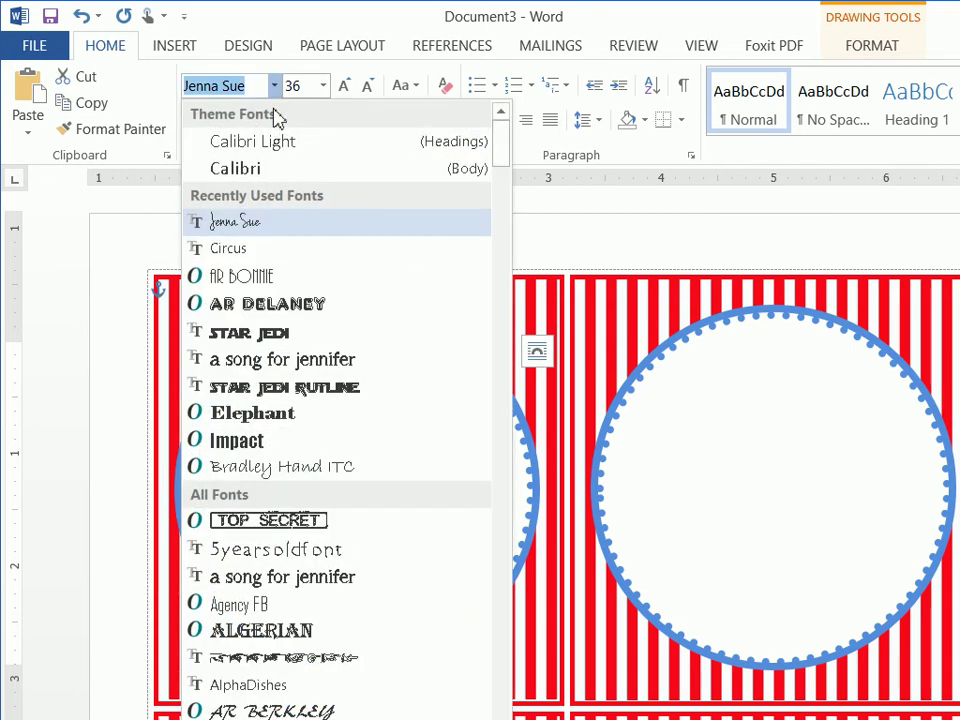
{"action": "left_click", "coordinate": [266, 250]}
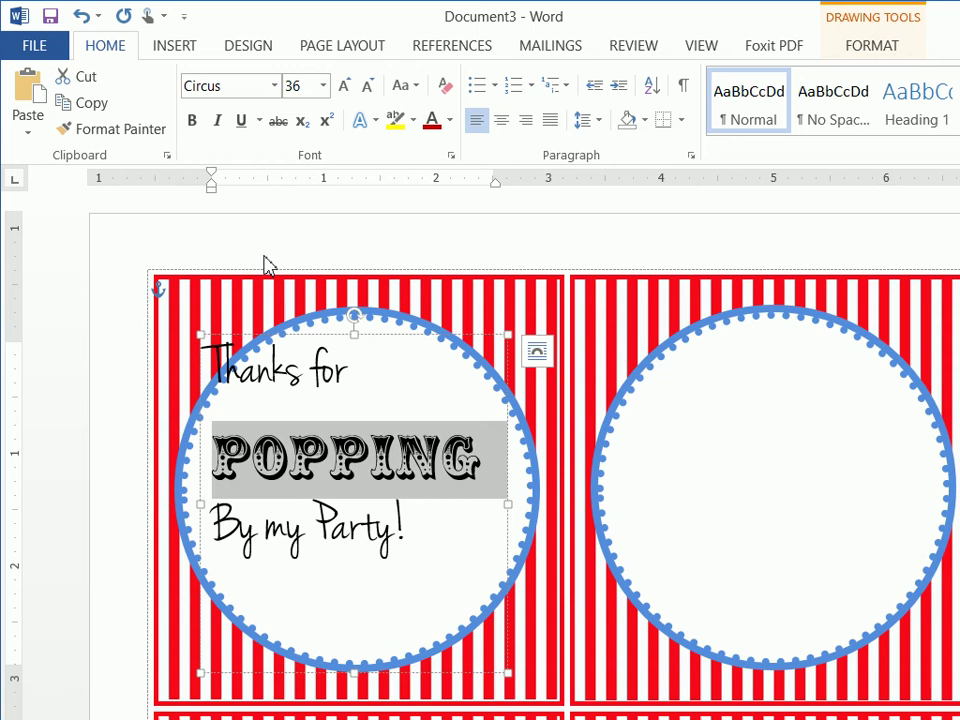
Step: Centre-align the three text lines and move the text box slightly lower inside the first circle
{"action": "left_click_drag", "start_coordinate": [413, 521], "coordinate": [193, 392]}
{"action": "left_click", "coordinate": [502, 121]}
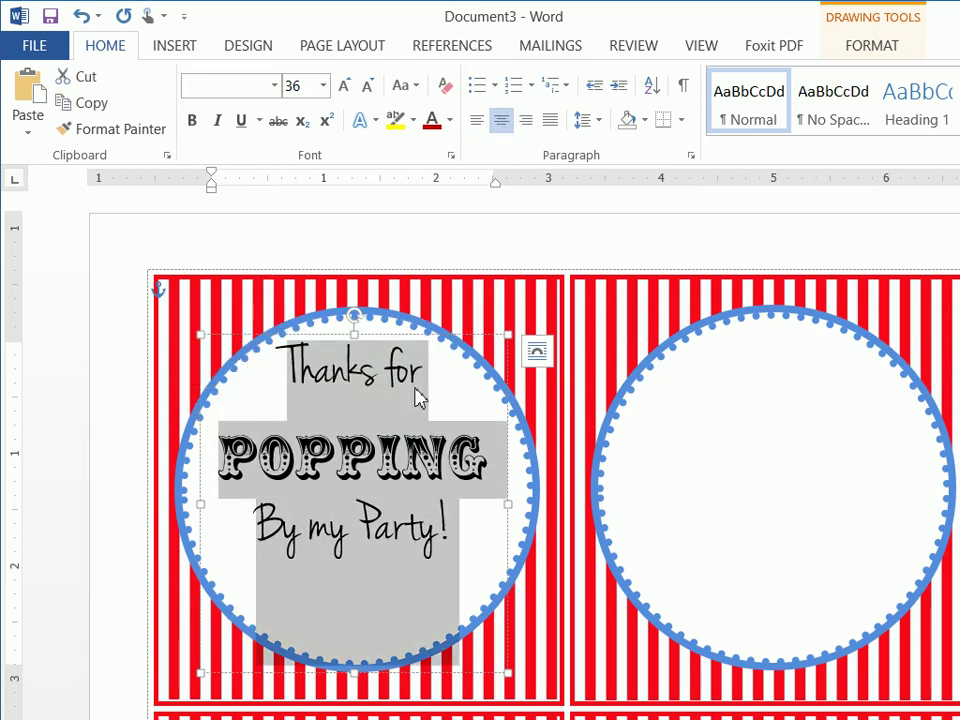
{"action": "left_click_drag", "start_coordinate": [398, 340], "coordinate": [403, 365]}
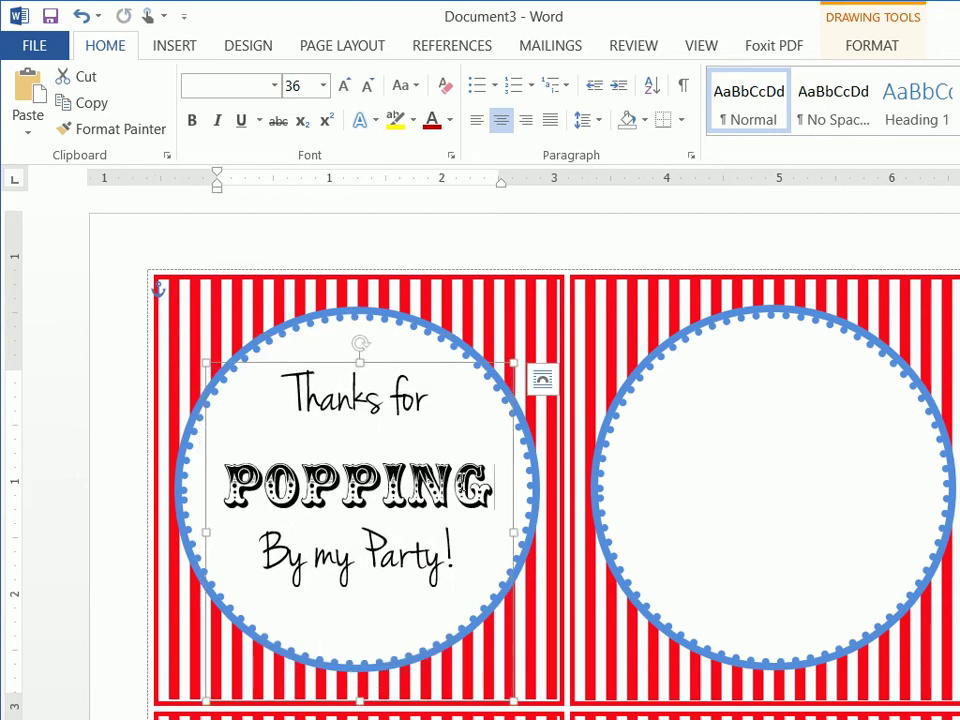
Step: Enlarge "POPPING" to size 42, widen the text box so the word fits on one line, and recentre the box in the circle
{"action": "left_click_drag", "start_coordinate": [493, 487], "coordinate": [222, 468]}
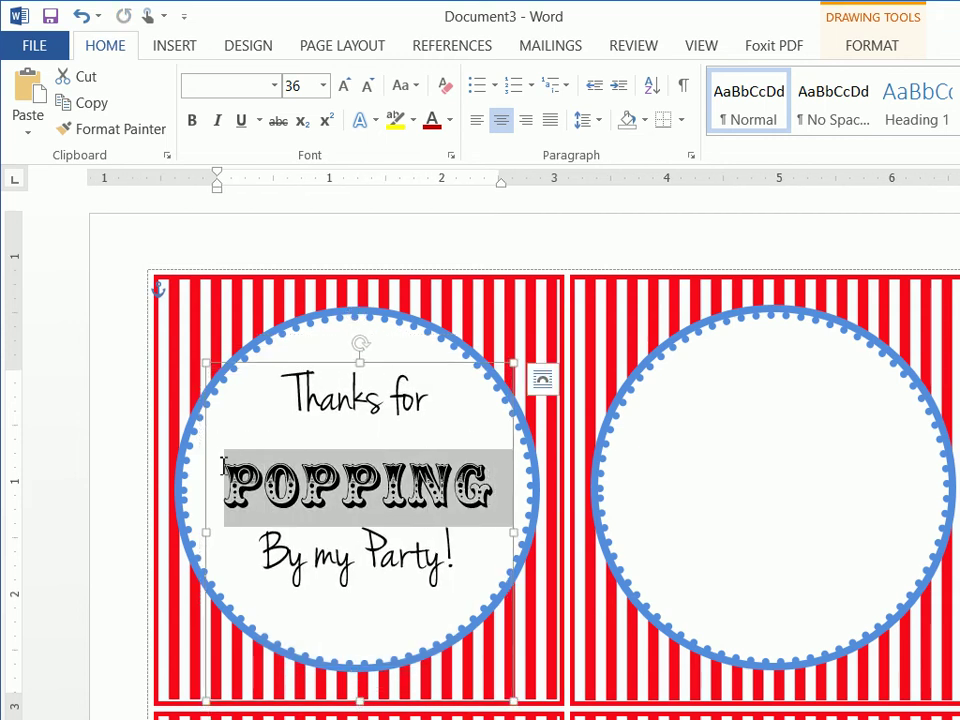
{"action": "left_click", "coordinate": [311, 93]}
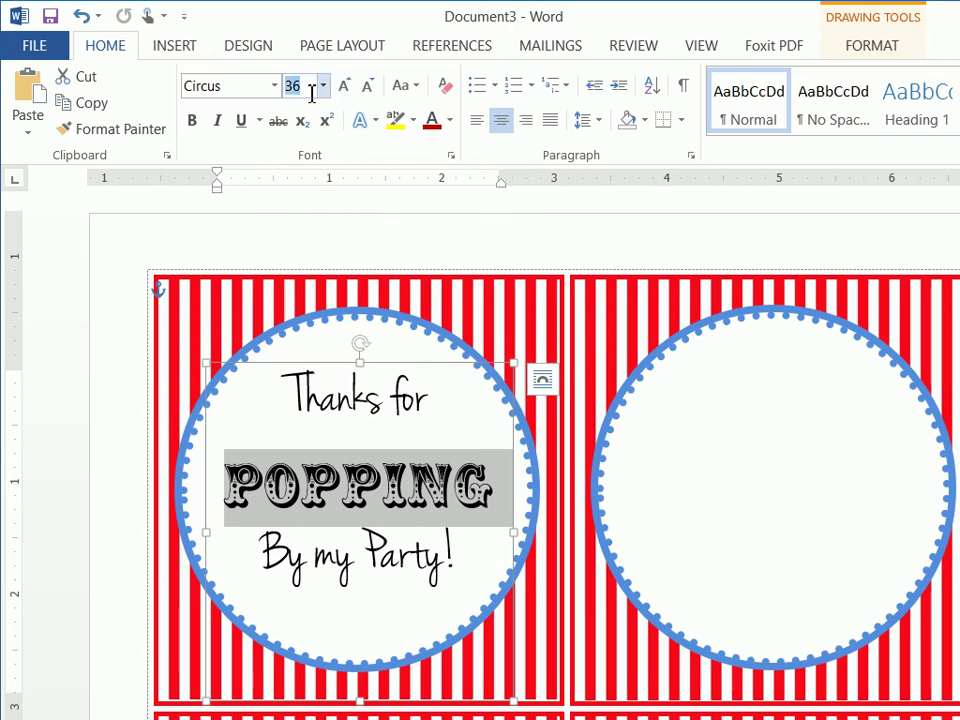
{"action": "key", "text": "Return"}
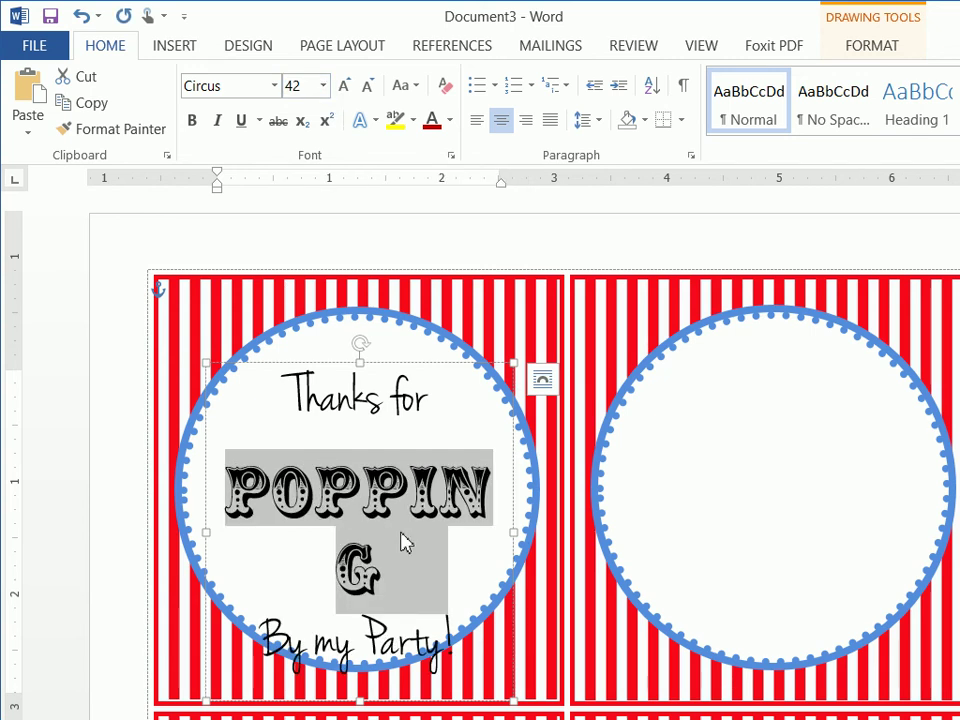
{"action": "left_click_drag", "start_coordinate": [513, 532], "coordinate": [549, 527]}
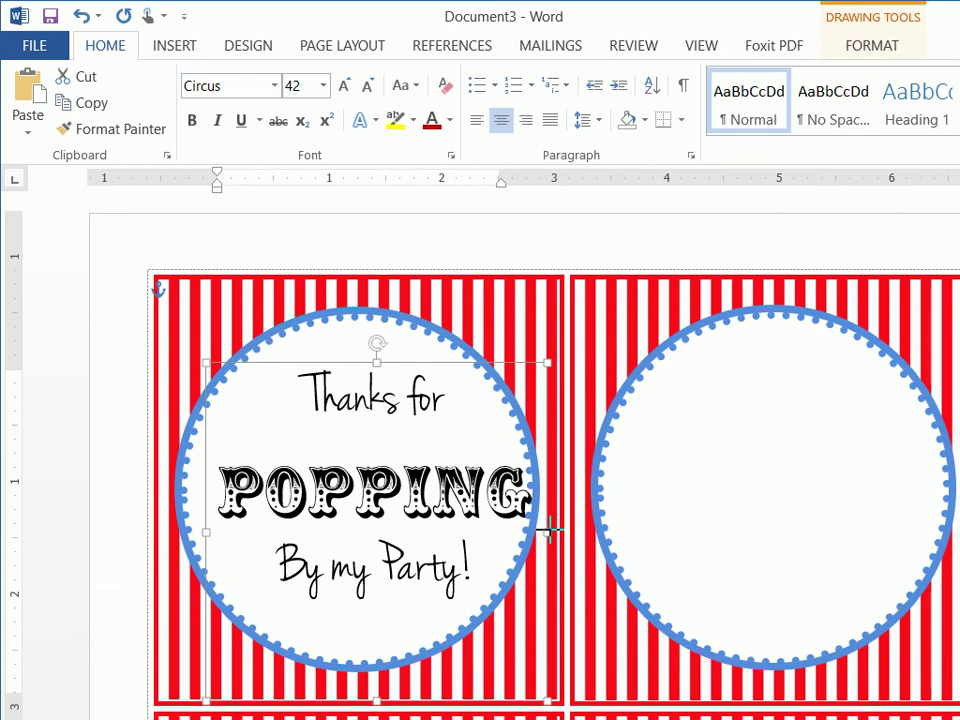
{"action": "left_click_drag", "start_coordinate": [462, 370], "coordinate": [441, 364]}
Step: Change the font color of "POPPING" in the first circle to the standard dark red
{"action": "left_click_drag", "start_coordinate": [522, 490], "coordinate": [199, 490]}
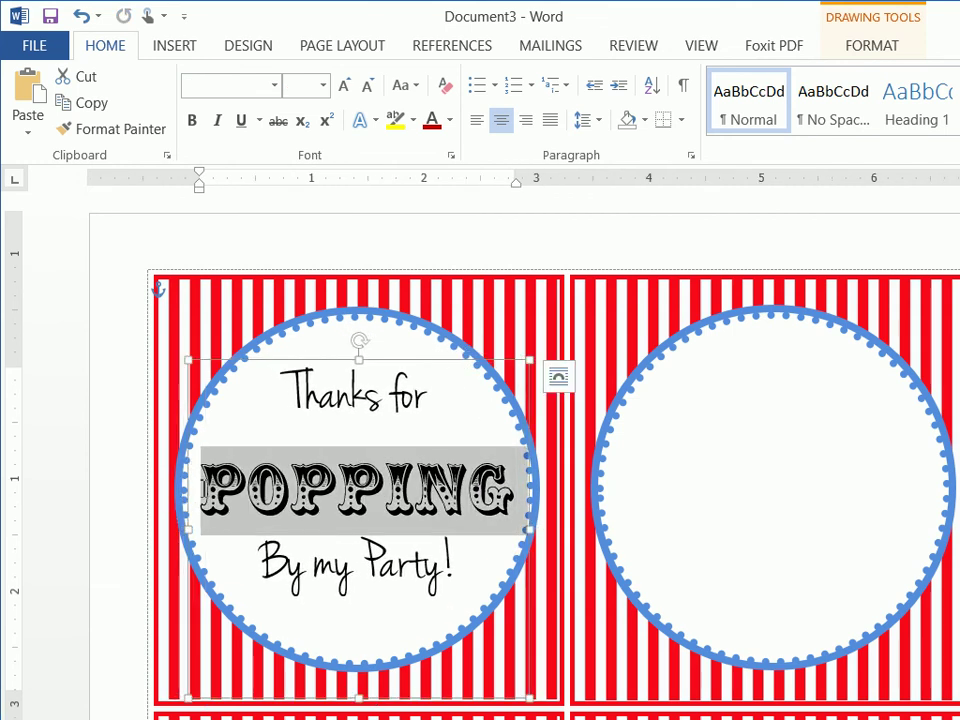
{"action": "left_click", "coordinate": [449, 120]}
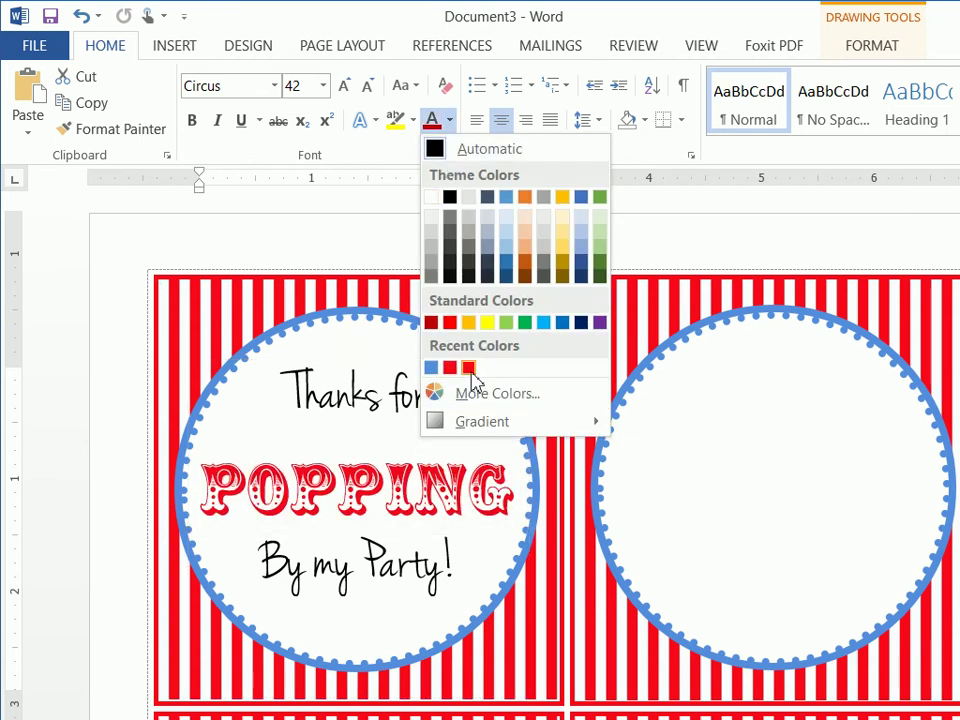
{"action": "left_click", "coordinate": [431, 322]}
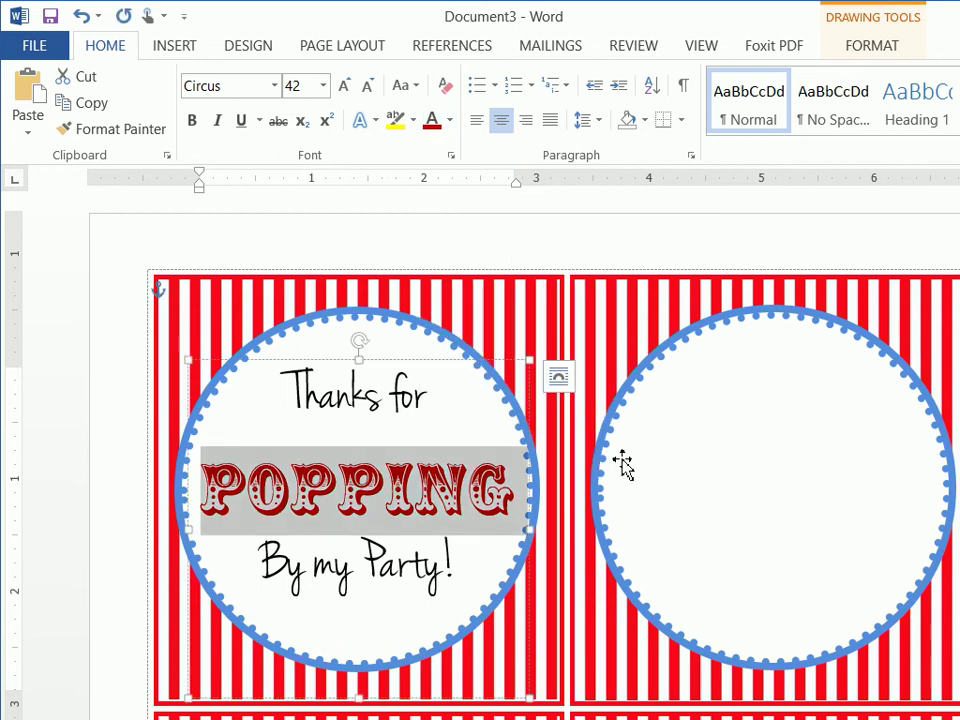
Step: Copy the first label's text box into the adjacent cell, keeping its formatting, and position it inside the second circle
{"action": "left_click", "coordinate": [452, 366]}
{"action": "right_click", "coordinate": [452, 366]}
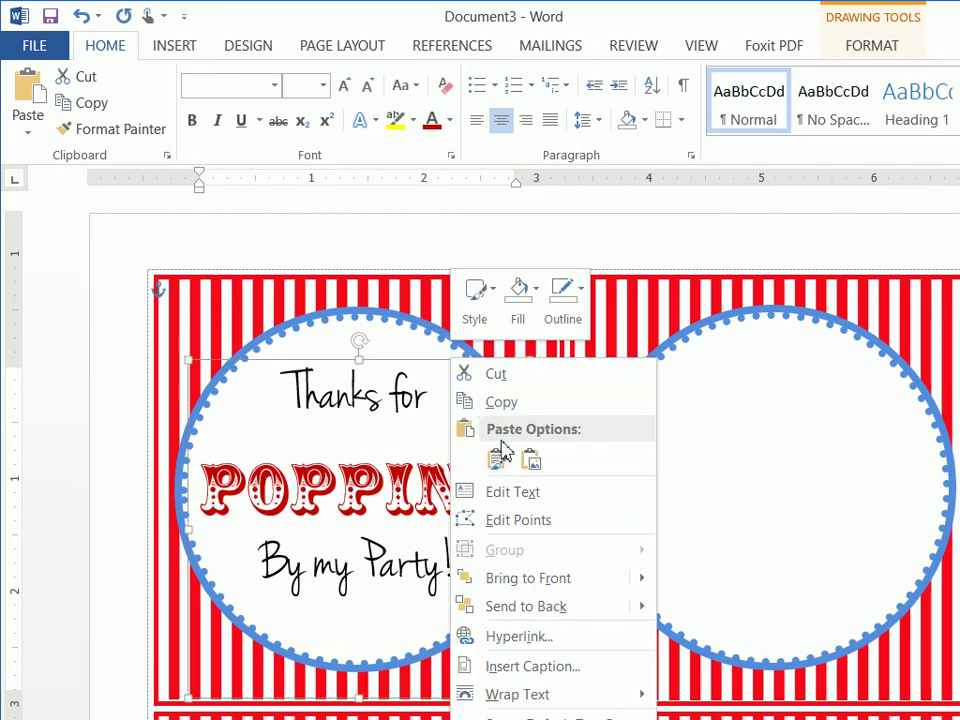
{"action": "left_click", "coordinate": [507, 404]}
{"action": "left_click", "coordinate": [669, 292]}
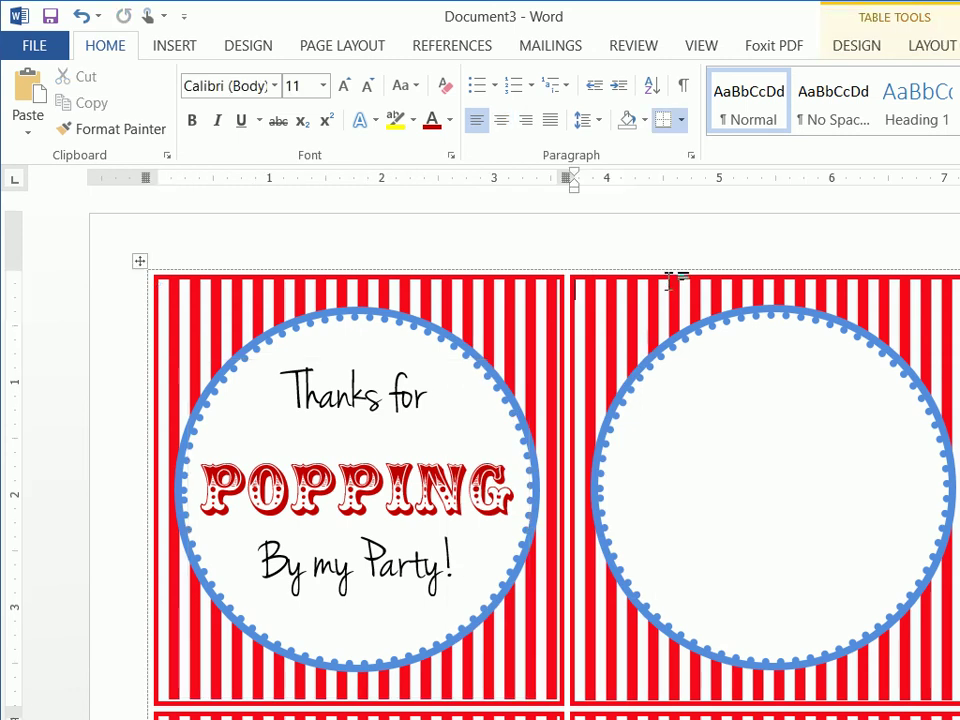
{"action": "right_click", "coordinate": [672, 283]}
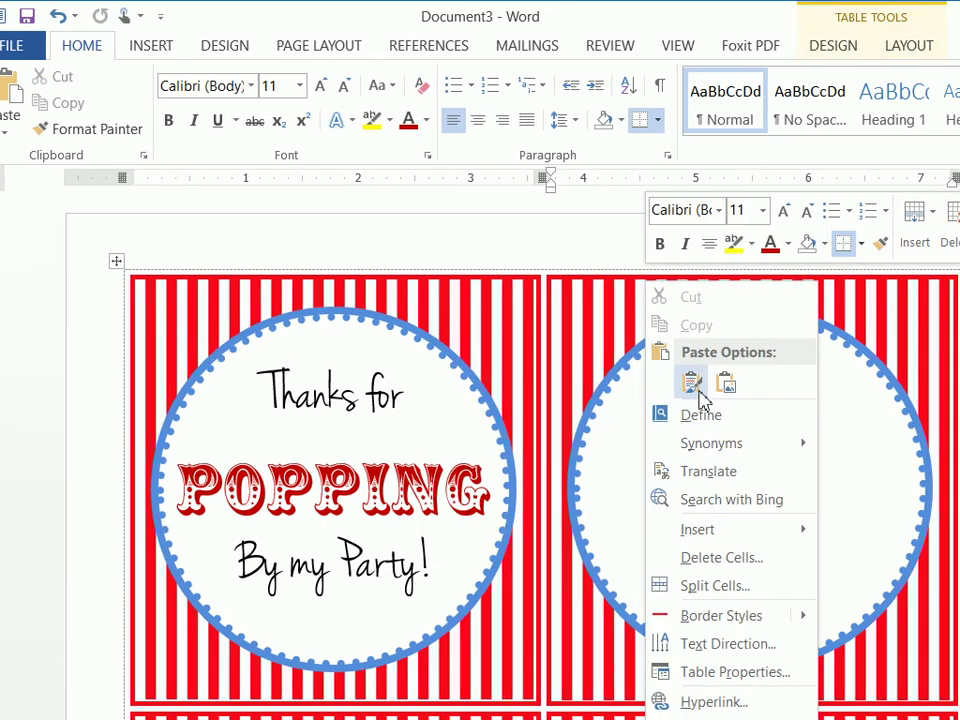
{"action": "left_click", "coordinate": [693, 386]}
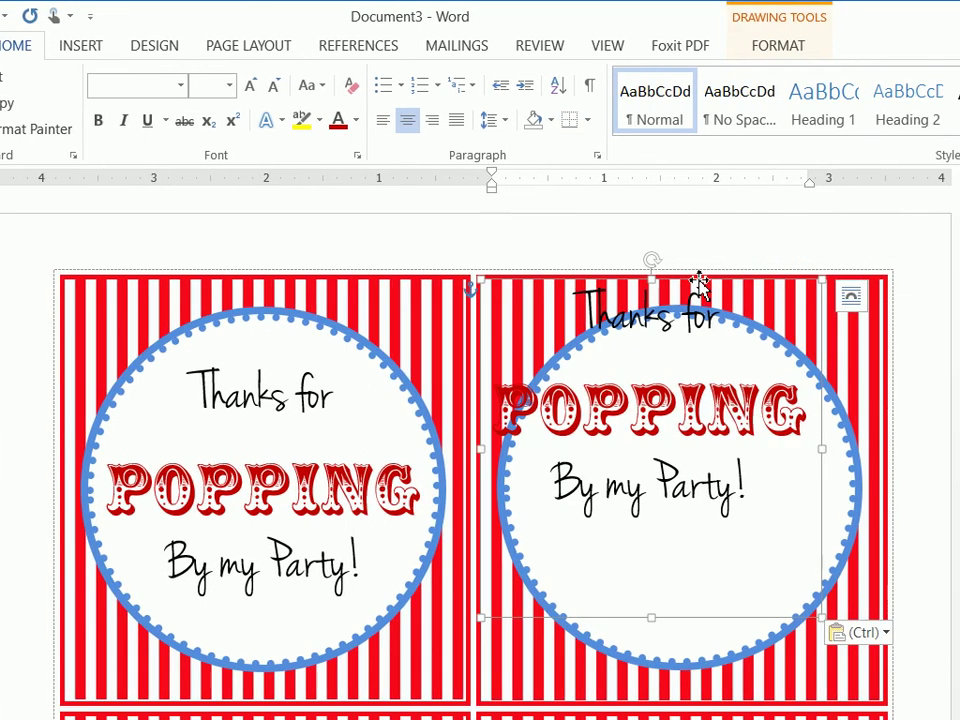
{"action": "left_click_drag", "start_coordinate": [699, 283], "coordinate": [550, 399]}
Step: Replace the first line of the second label with the honoree's first name followed by "'s ready to"
{"action": "type", "text": "Am"}
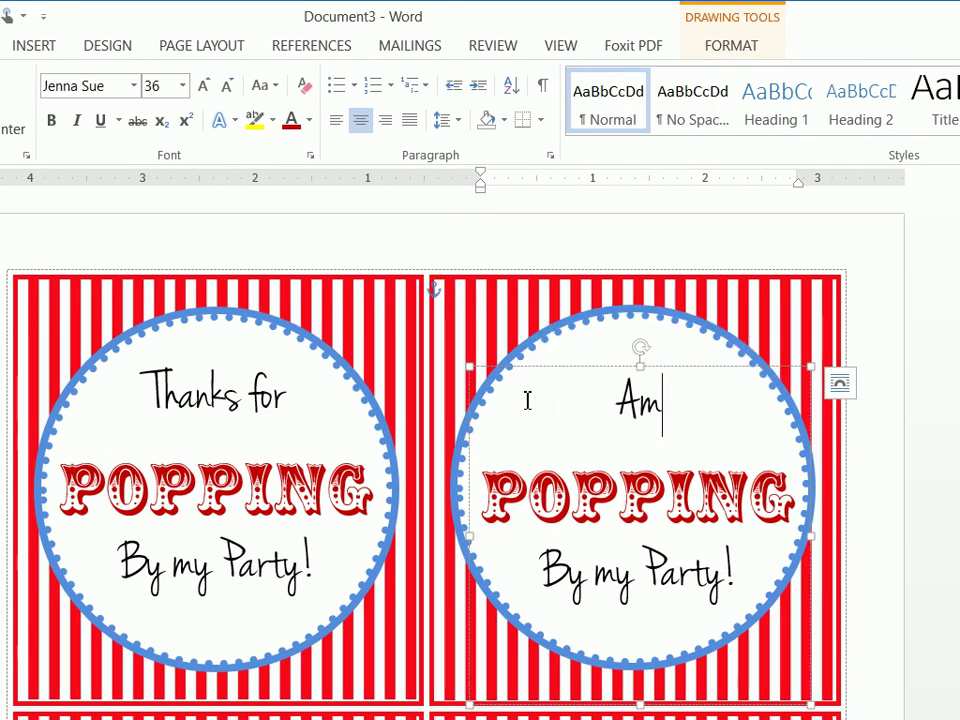
{"action": "type", "text": "y's read"}
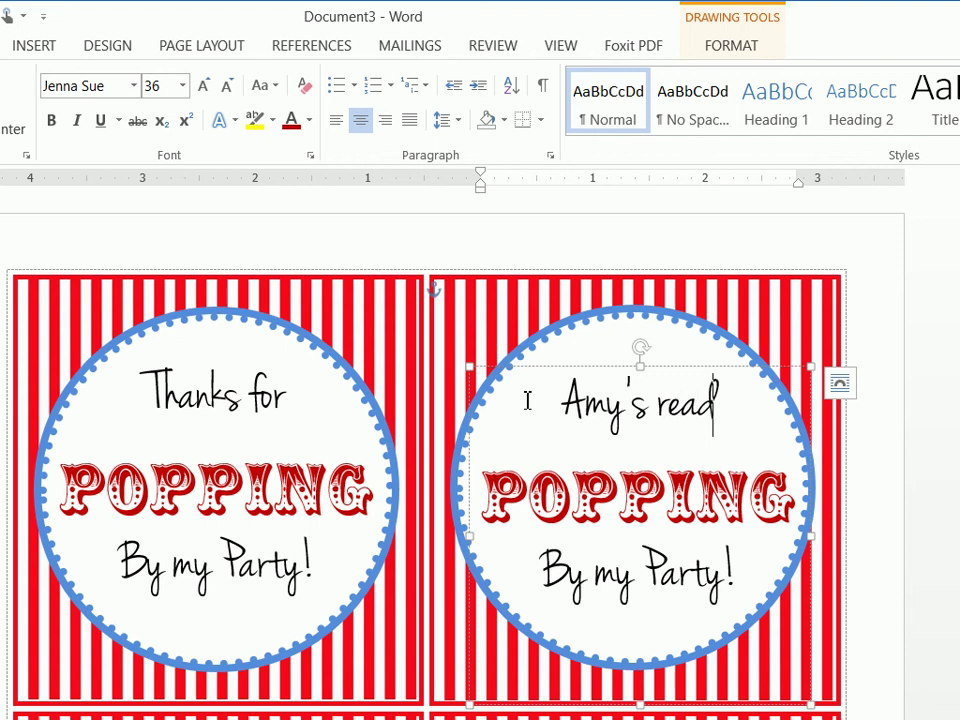
{"action": "type", "text": "y to"}
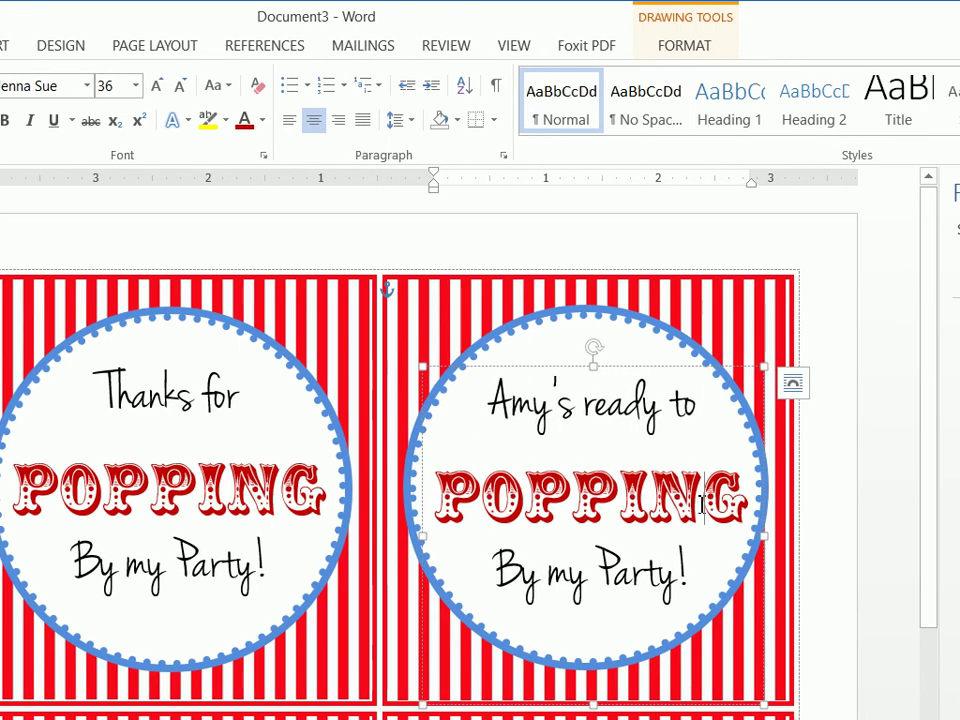
Step: Replace the word "POPPING" in the second label with "POP"
{"action": "left_click_drag", "start_coordinate": [755, 500], "coordinate": [478, 500]}
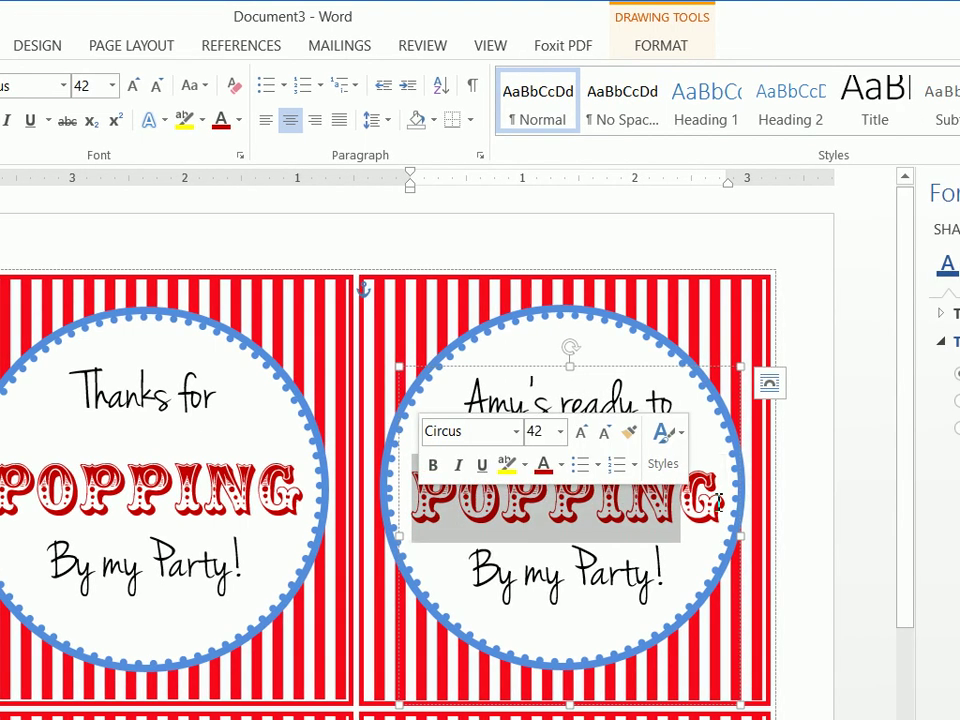
{"action": "left_click_drag", "start_coordinate": [718, 500], "coordinate": [400, 508]}
{"action": "type", "text": "{O"}
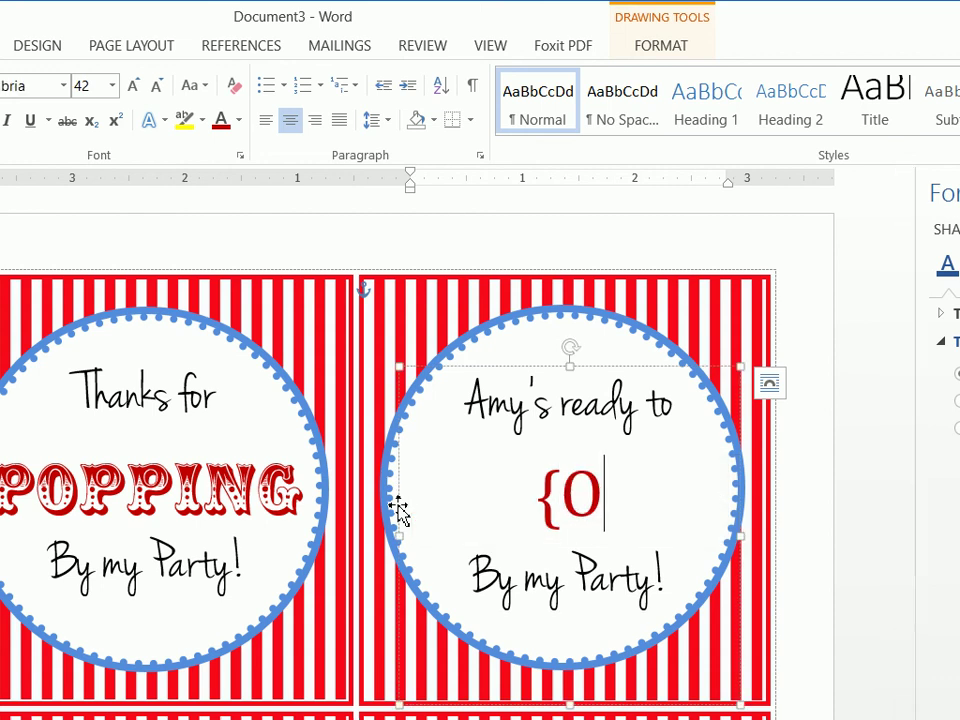
{"action": "key", "text": "BackSpace"}
{"action": "key", "text": "BackSpace"}
{"action": "type", "text": "PIO"}
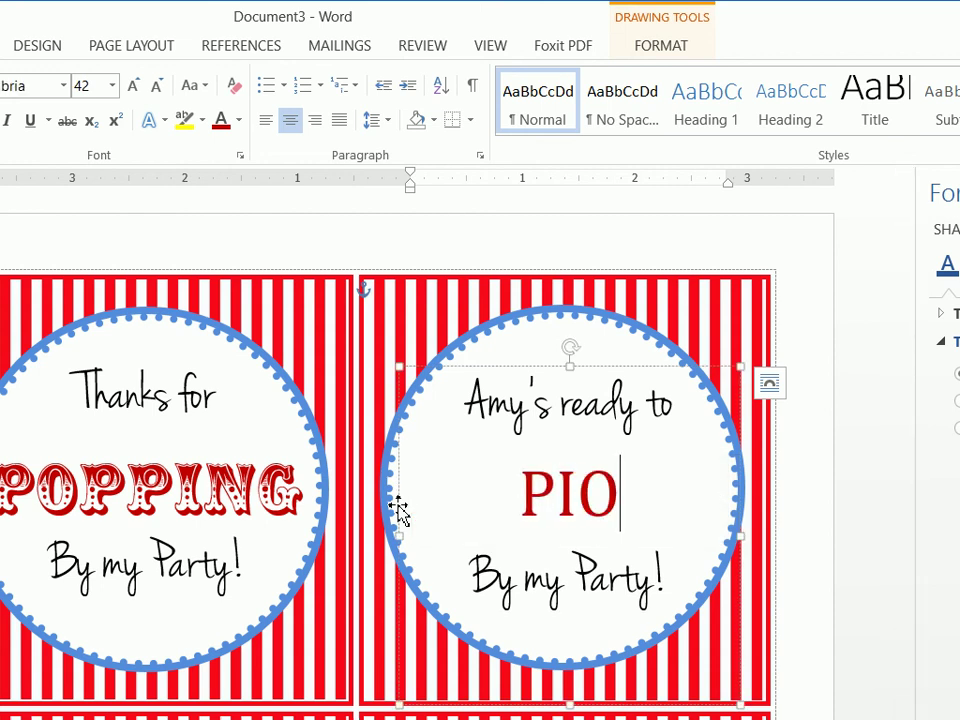
{"action": "key", "text": "BackSpace"}
{"action": "key", "text": "BackSpace"}
{"action": "type", "text": "P"}
{"action": "key", "text": "BackSpace"}
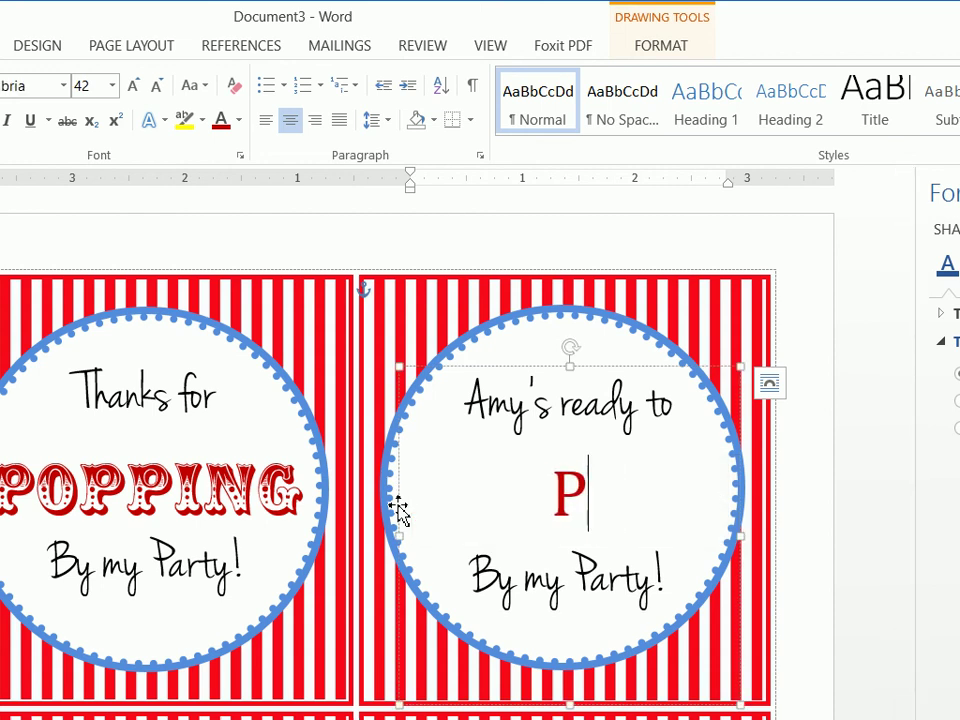
{"action": "type", "text": "OP"}
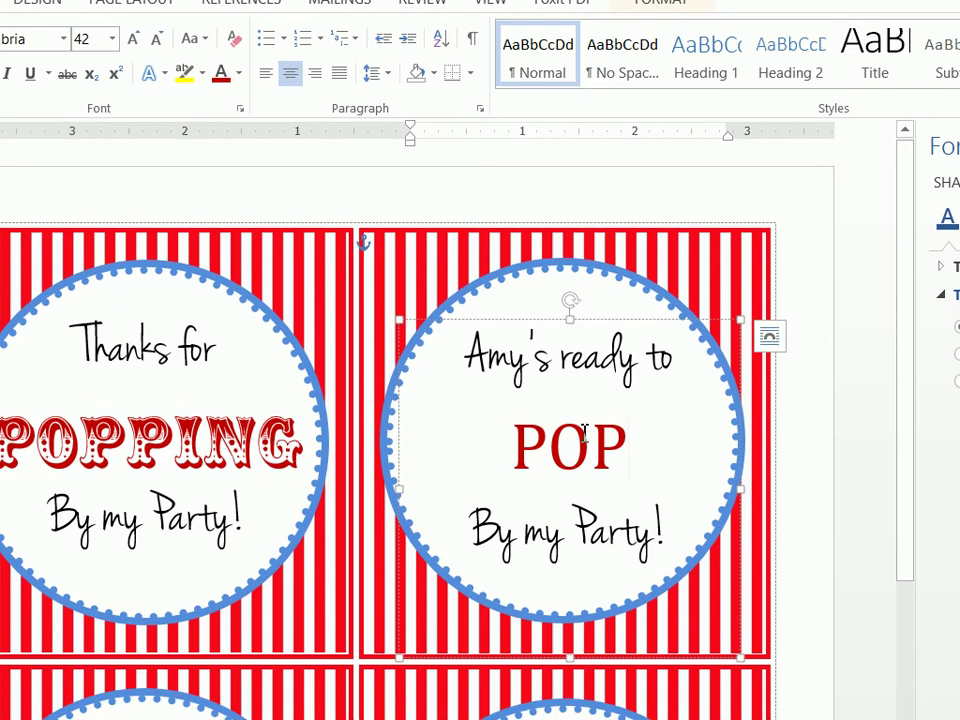
Step: Format "POP" in the Circus font at size 65 and move the text box slightly higher in the second circle
{"action": "triple_click", "coordinate": [584, 480]}
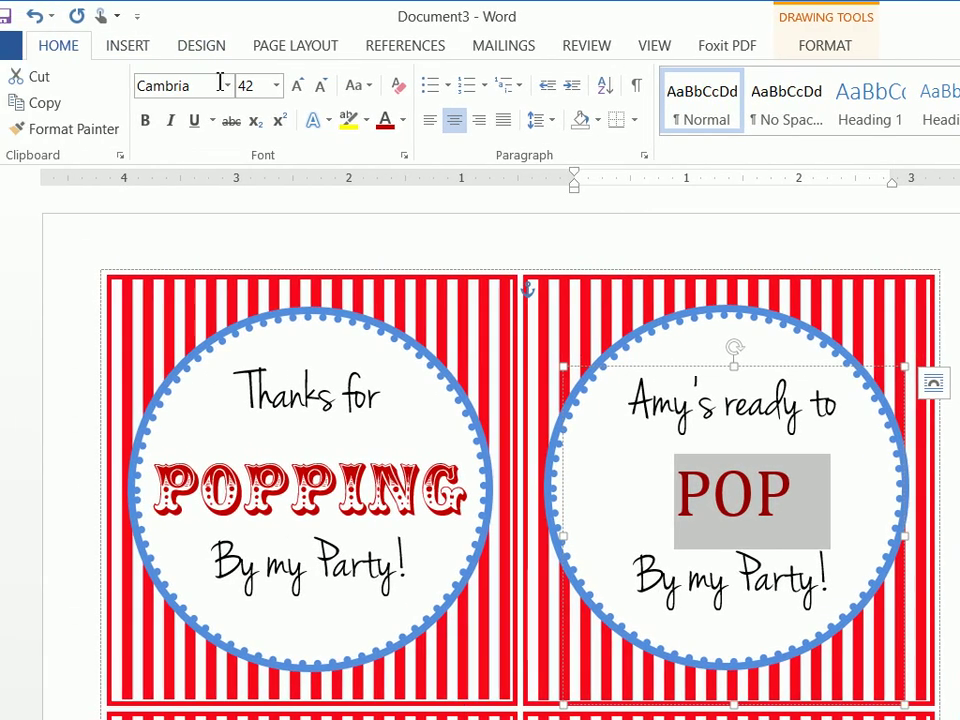
{"action": "left_click", "coordinate": [63, 38]}
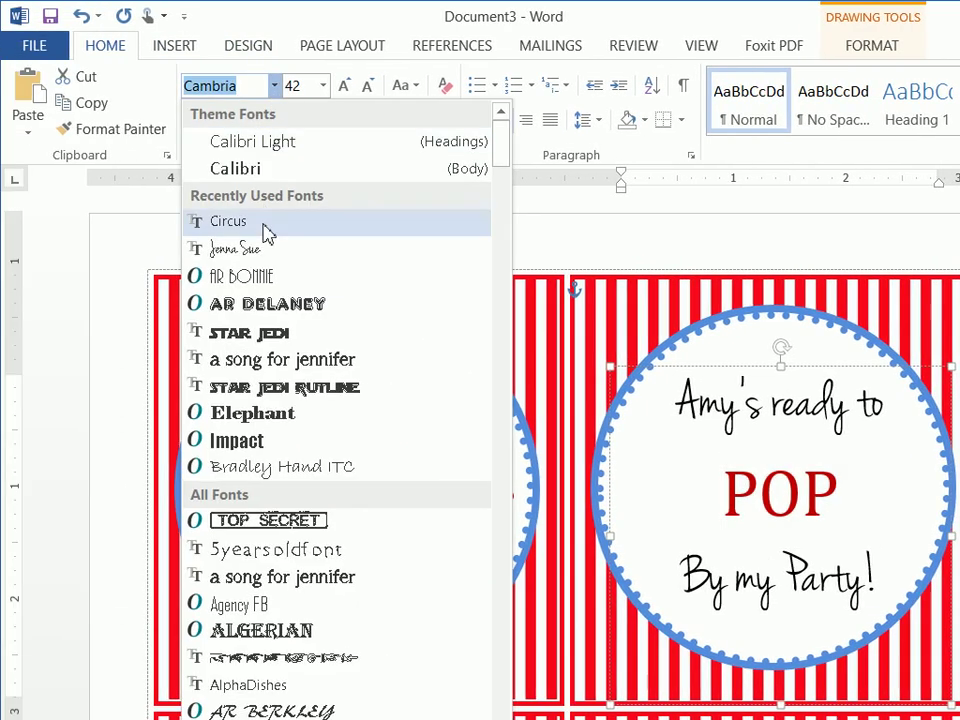
{"action": "left_click", "coordinate": [262, 229]}
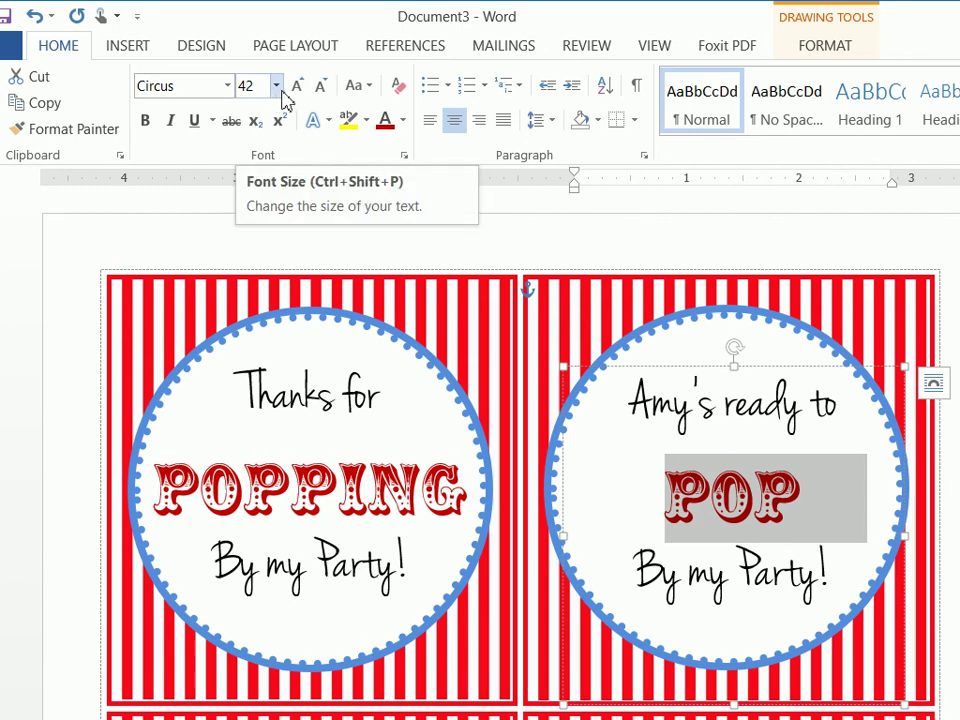
{"action": "left_click", "coordinate": [277, 86]}
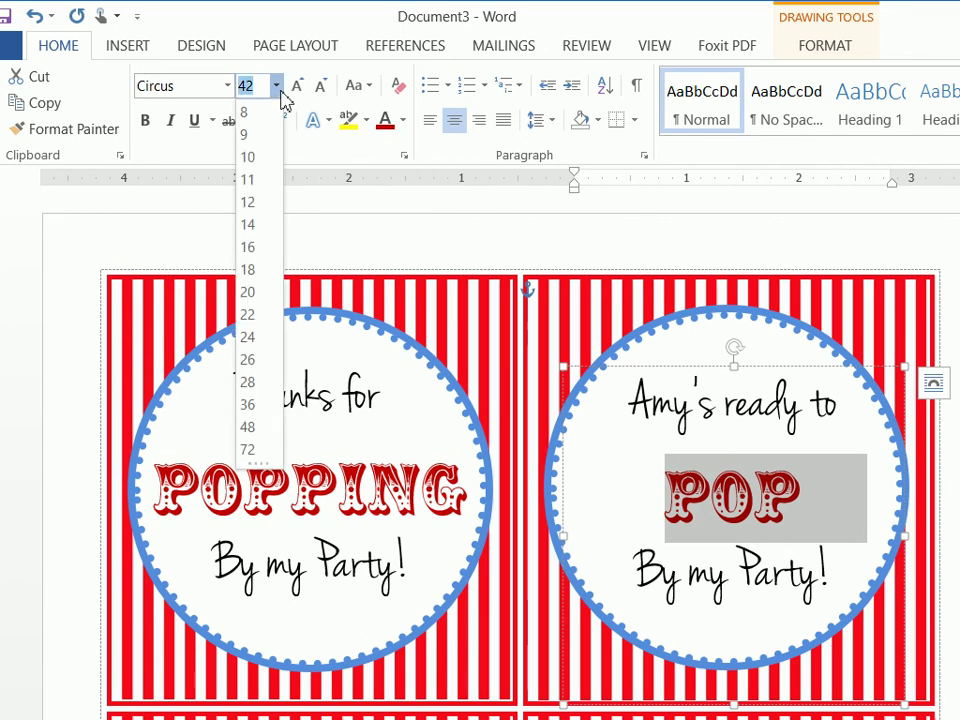
{"action": "left_click", "coordinate": [256, 430]}
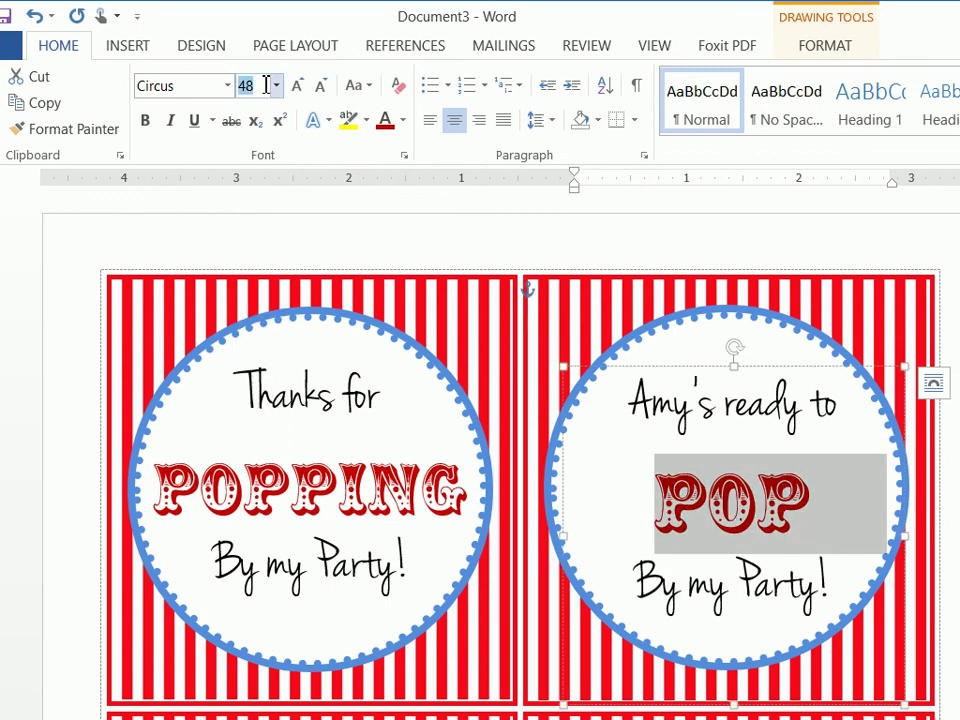
{"action": "left_click", "coordinate": [266, 85]}
{"action": "type", "text": "65"}
{"action": "key", "text": "Return"}
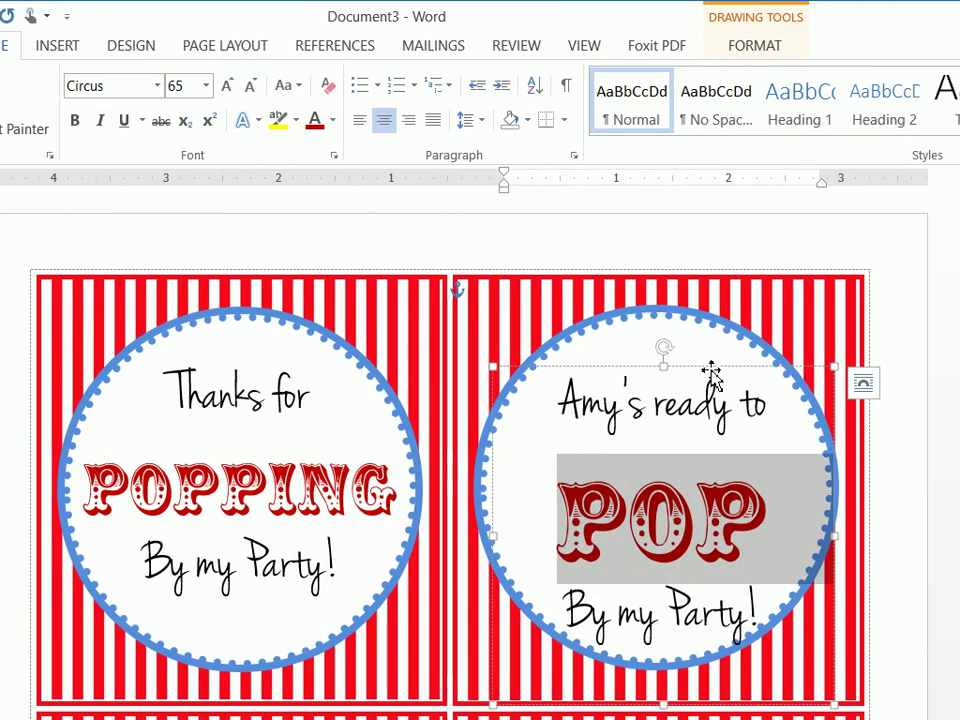
{"action": "left_click_drag", "start_coordinate": [780, 368], "coordinate": [779, 349]}
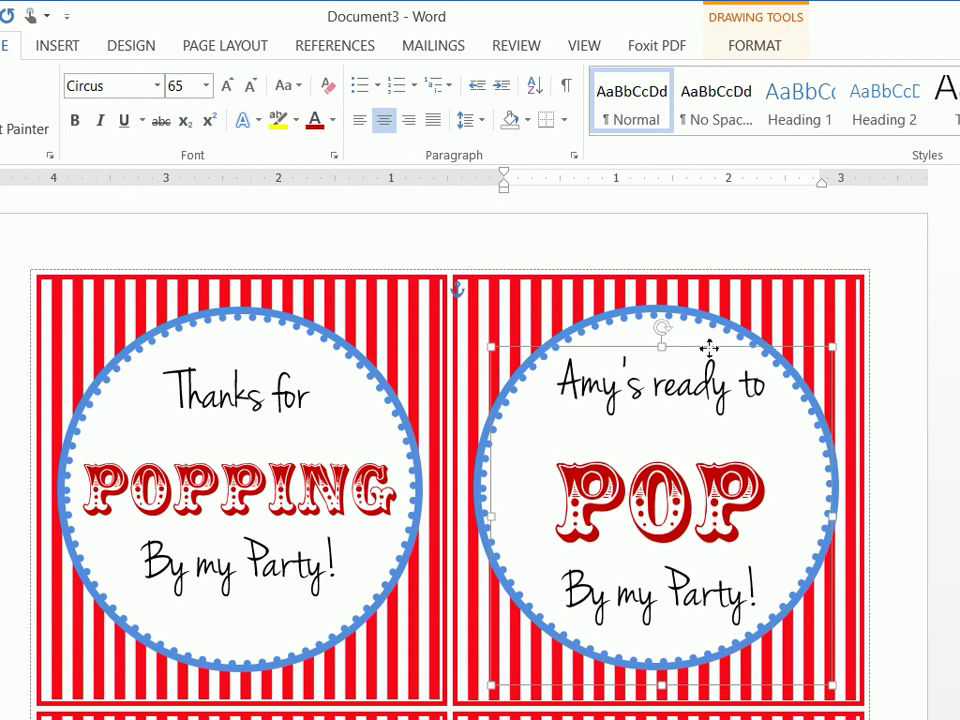
{"action": "left_click_drag", "start_coordinate": [708, 347], "coordinate": [708, 340]}
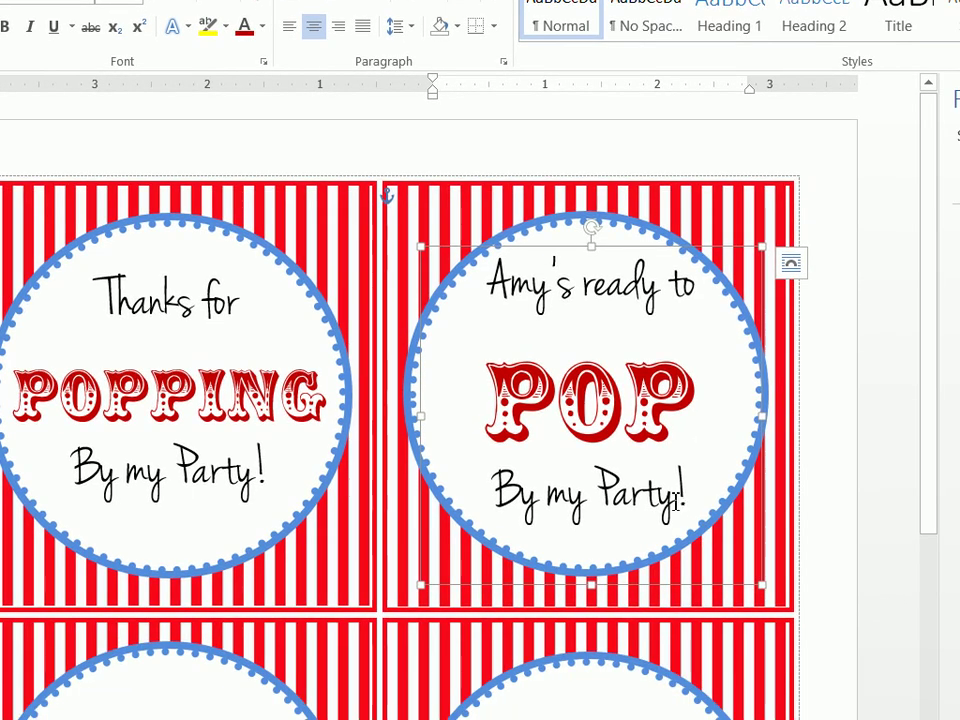
Step: Replace the last line of the second label with "Thanks for Coming!"
{"action": "left_click_drag", "start_coordinate": [673, 500], "coordinate": [484, 476]}
{"action": "type", "text": "Thanks "}
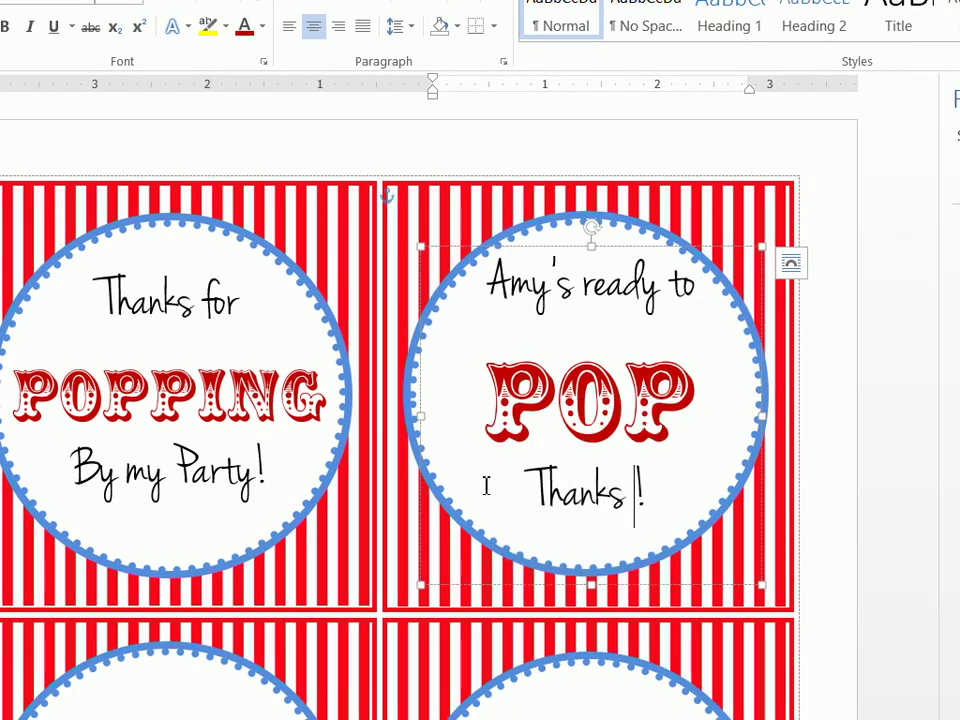
{"action": "type", "text": "for coming"}
{"action": "key", "text": "BackSpace"}
{"action": "key", "text": "BackSpace"}
{"action": "key", "text": "BackSpace"}
{"action": "key", "text": "BackSpace"}
{"action": "key", "text": "BackSpace"}
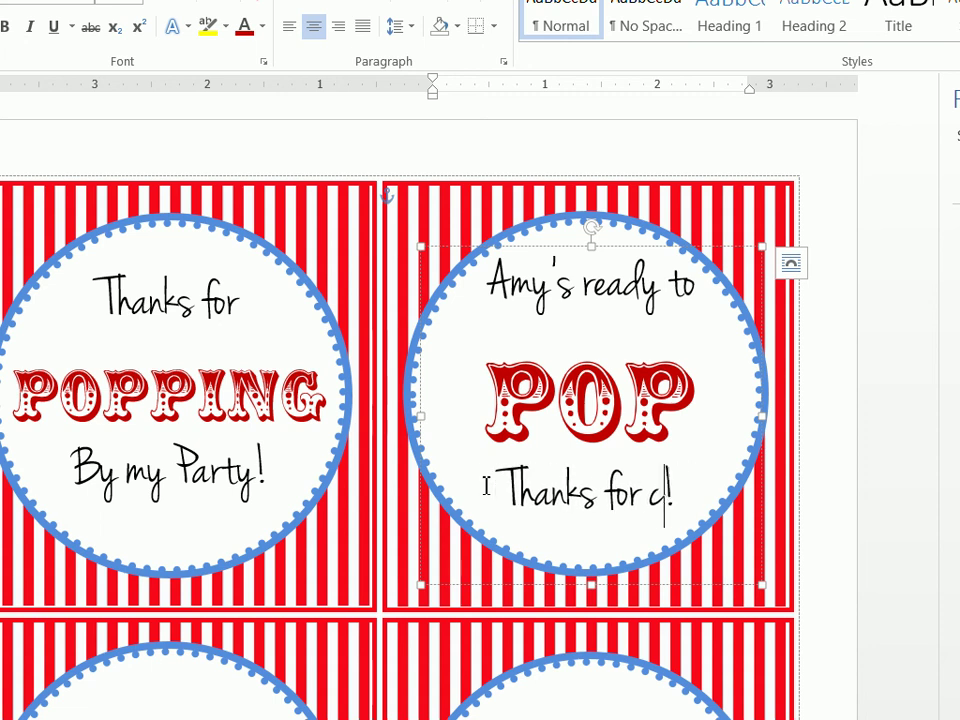
{"action": "key", "text": "BackSpace"}
{"action": "type", "text": "Coming"}
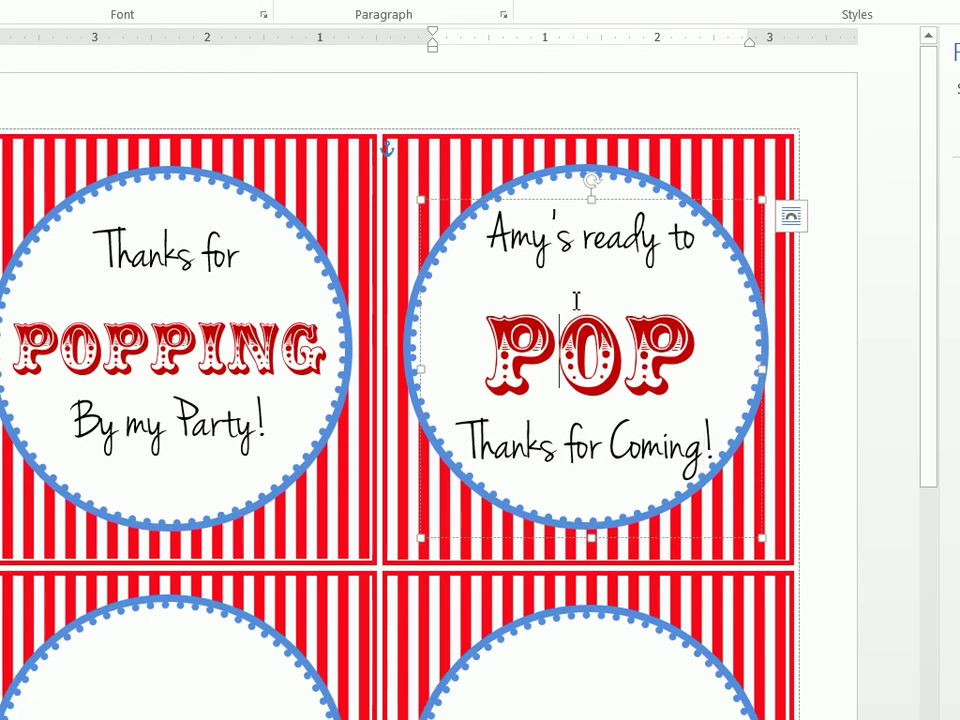
Step: Try adding space before the paragraphs of the second label's first two lines, and undo it
{"action": "left_click_drag", "start_coordinate": [700, 355], "coordinate": [491, 262]}
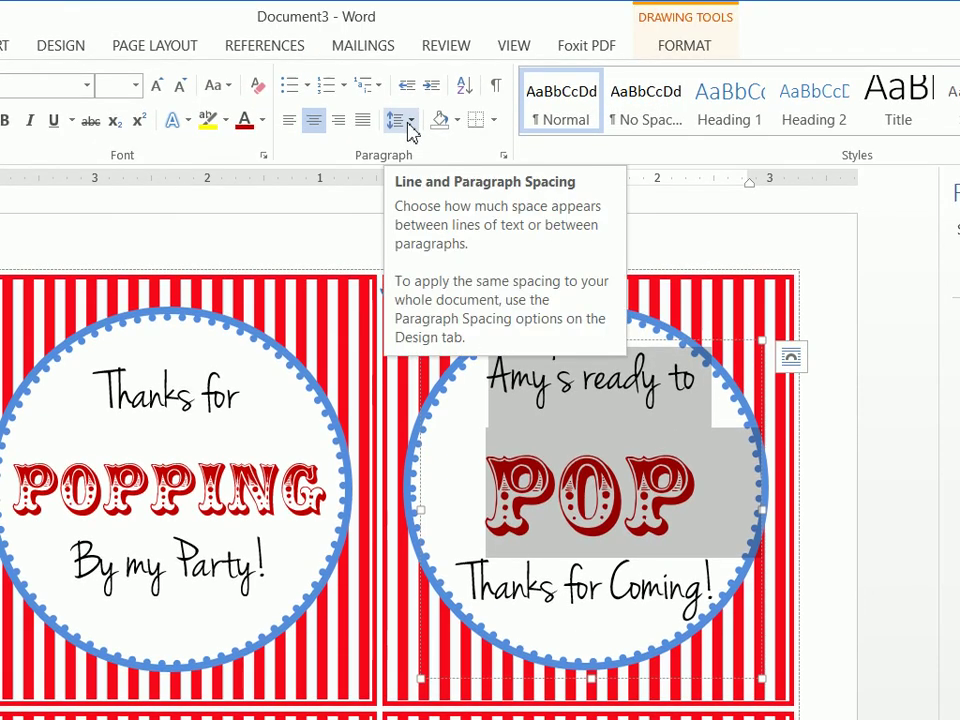
{"action": "left_click", "coordinate": [409, 121]}
{"action": "left_click", "coordinate": [455, 333]}
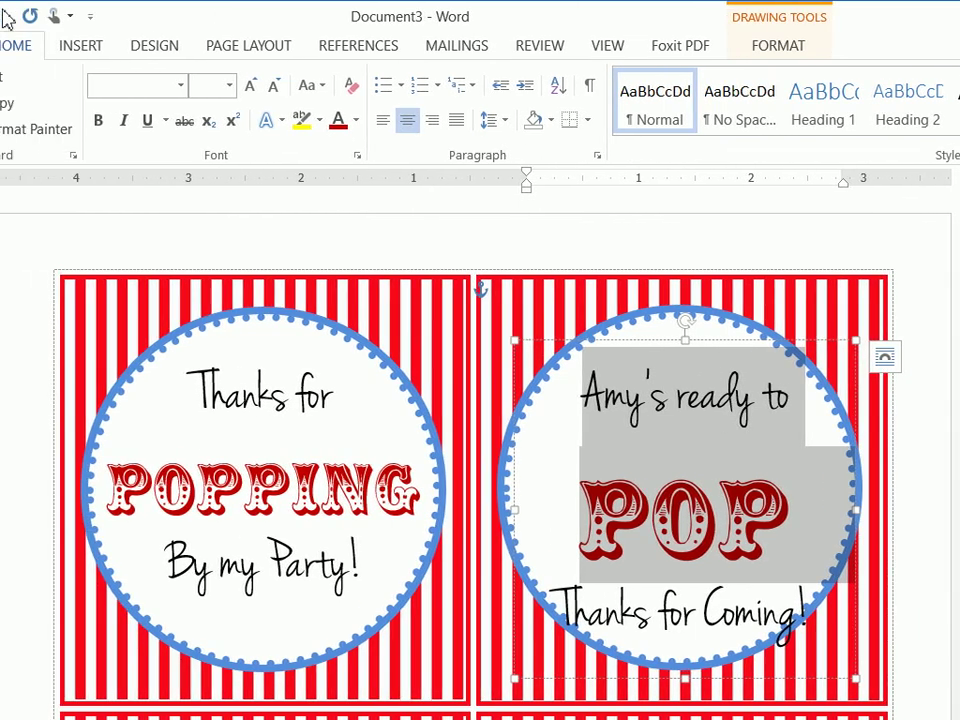
{"action": "left_click", "coordinate": [82, 16]}
Step: Set the second label's first two lines to 0 pt spacing after and single line spacing, and recentre the text box in the circle
{"action": "left_click", "coordinate": [490, 120]}
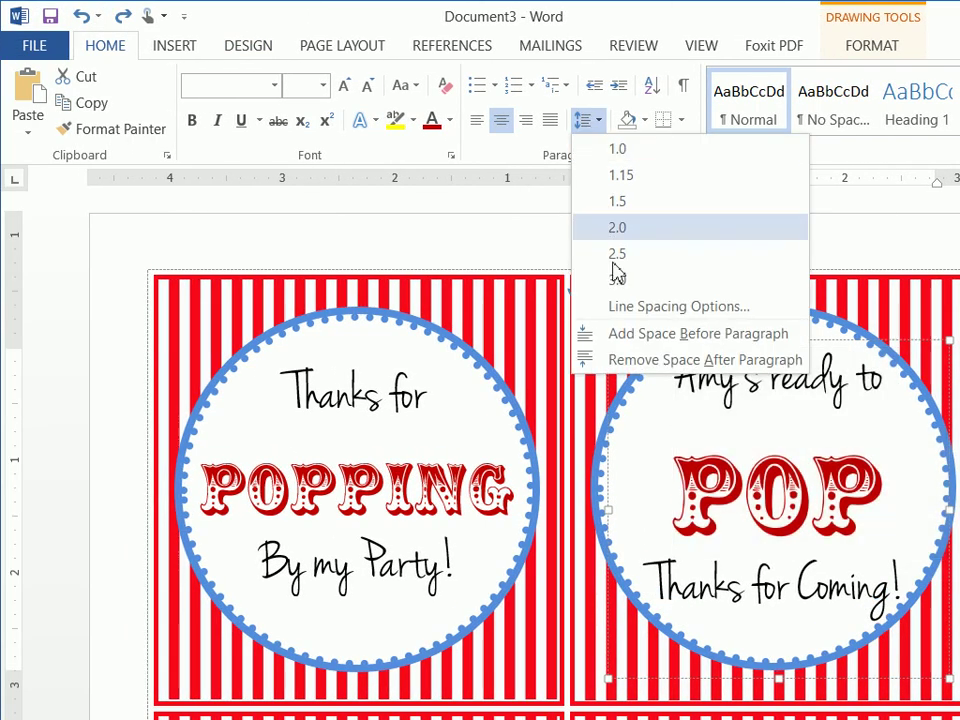
{"action": "left_click", "coordinate": [632, 316]}
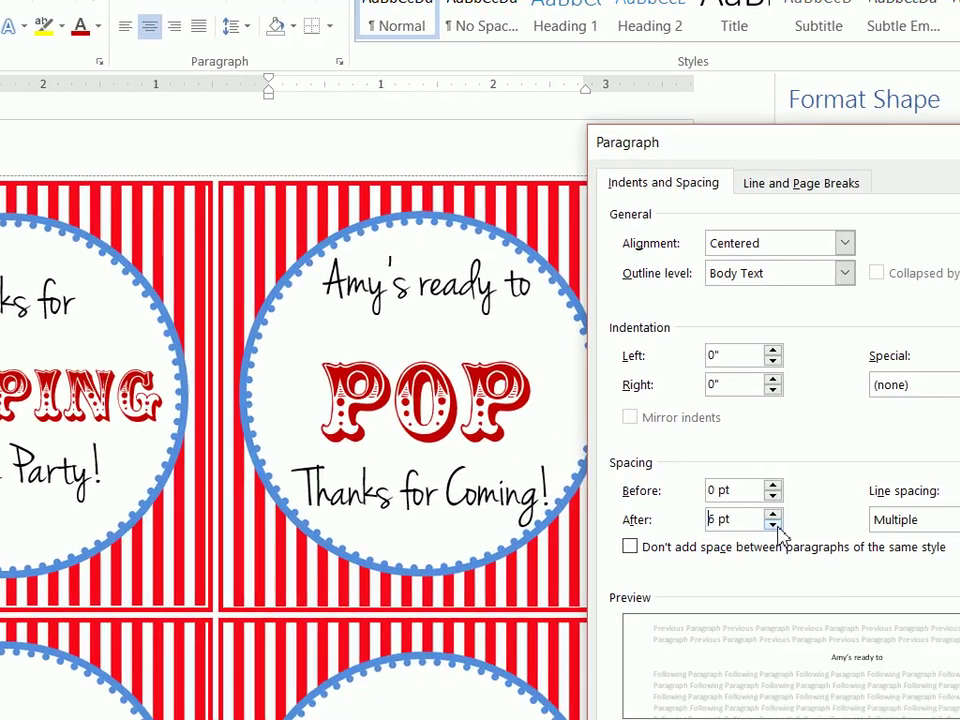
{"action": "left_click", "coordinate": [869, 528]}
{"action": "left_click", "coordinate": [869, 528]}
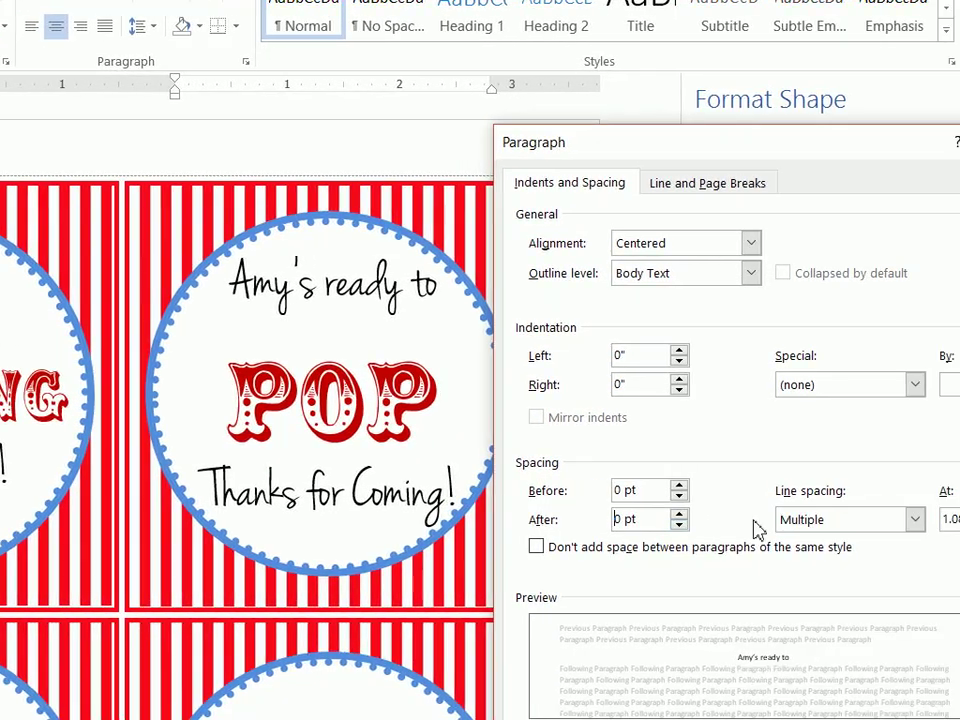
{"action": "left_click", "coordinate": [730, 519]}
{"action": "left_click", "coordinate": [722, 542]}
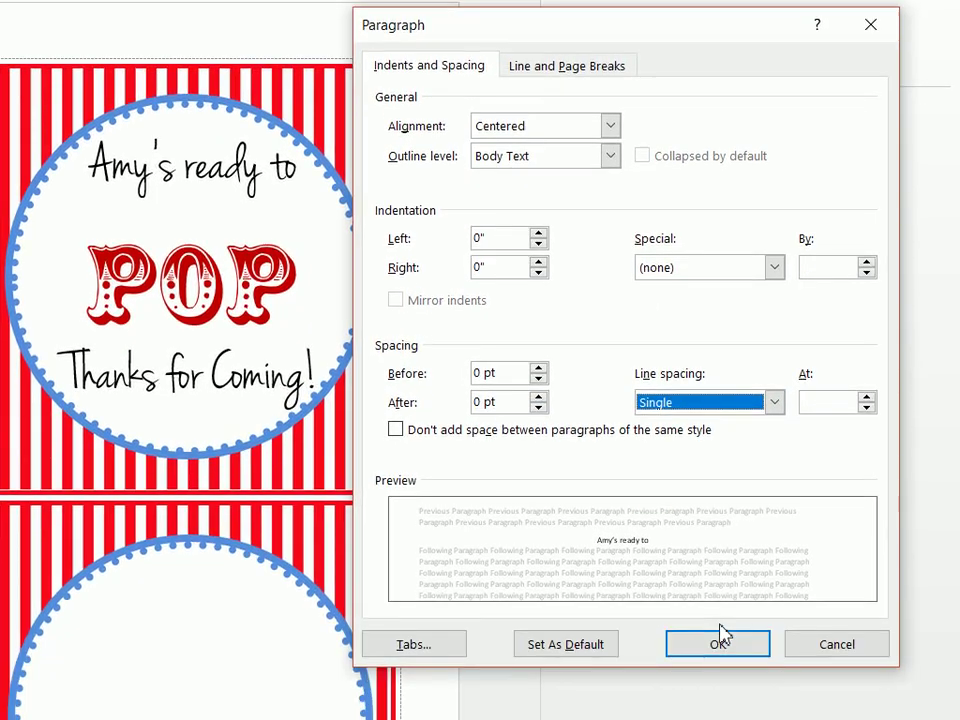
{"action": "left_click", "coordinate": [722, 638]}
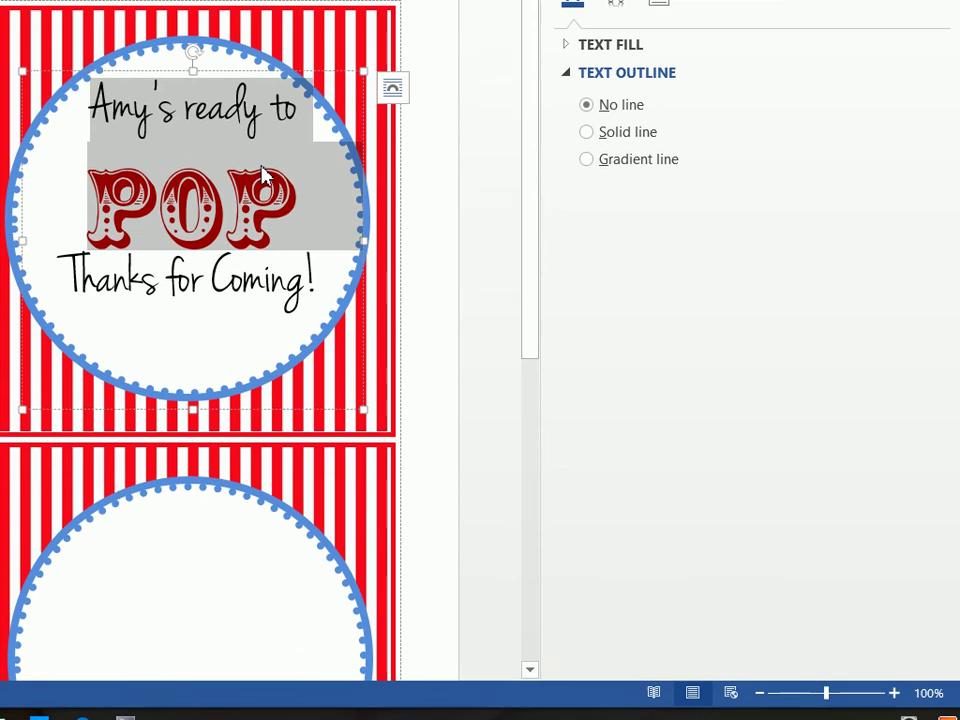
{"action": "left_click", "coordinate": [223, 183]}
{"action": "left_click_drag", "start_coordinate": [253, 196], "coordinate": [256, 212]}
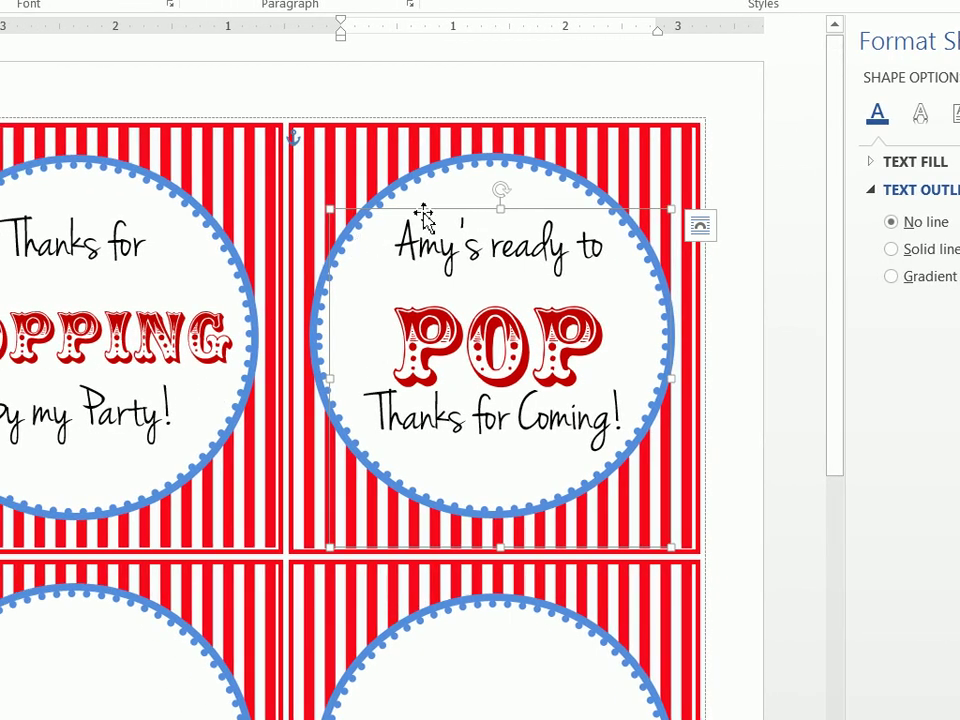
Step: Copy the text box with the "POP" message from the second label
{"action": "right_click", "coordinate": [424, 212]}
{"action": "left_click", "coordinate": [441, 254]}
{"action": "scroll", "coordinate": [433, 555], "scroll_direction": "down", "scroll_amount": 3}
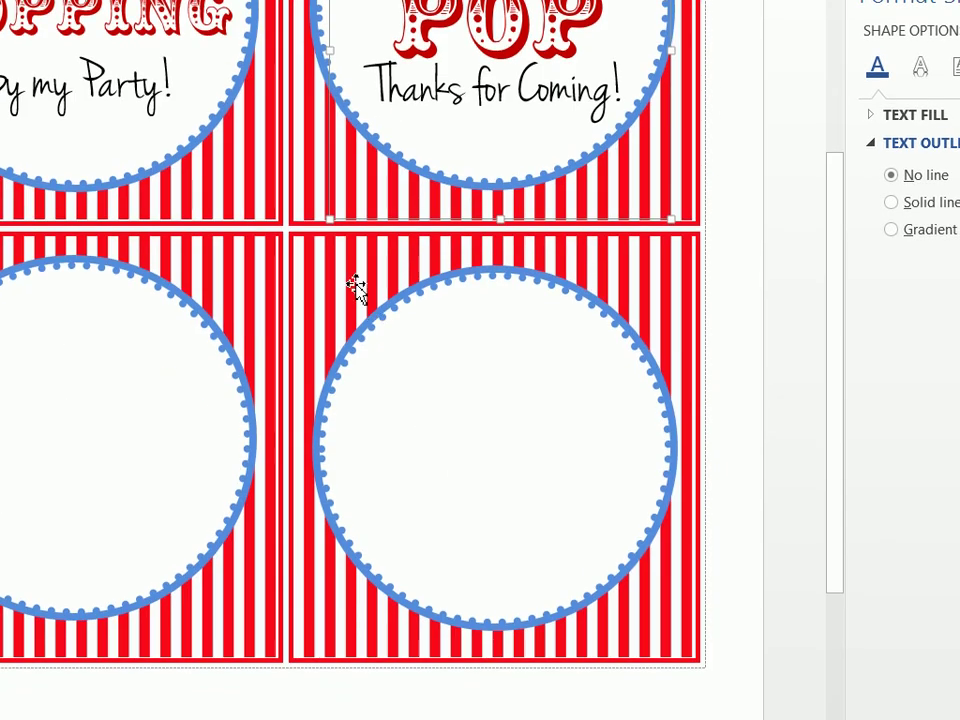
{"action": "left_click", "coordinate": [356, 286]}
{"action": "left_click", "coordinate": [722, 309]}
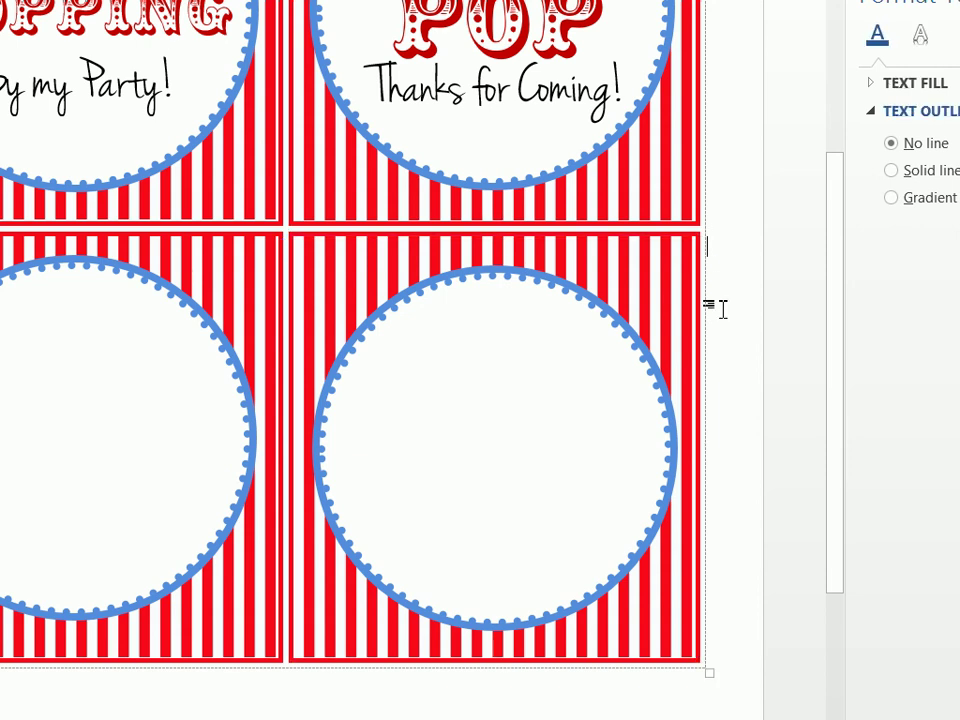
{"action": "right_click", "coordinate": [722, 309]}
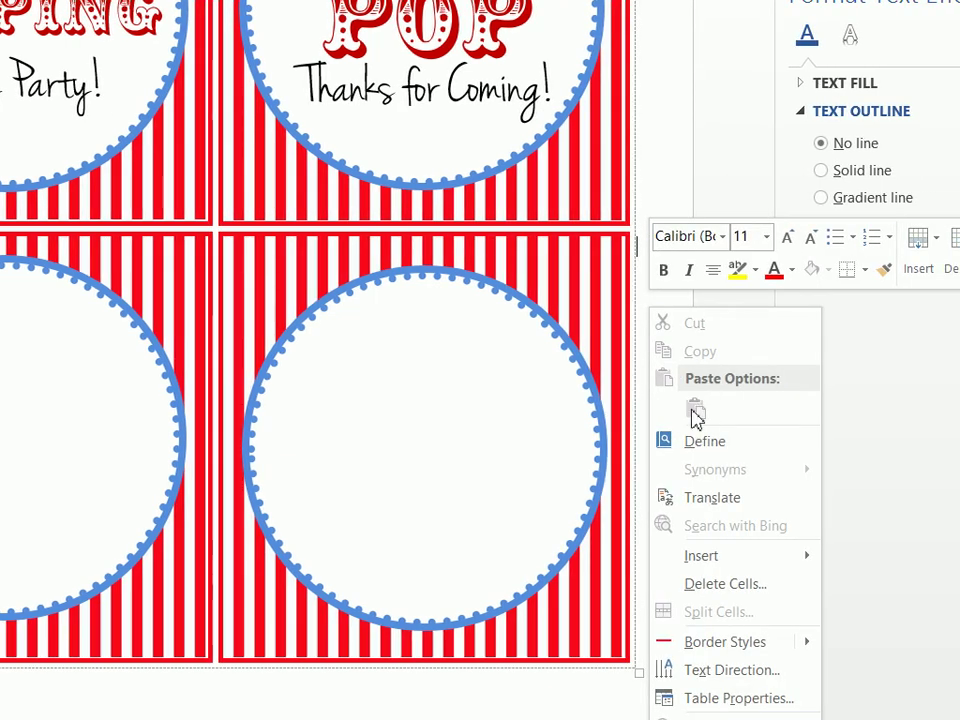
{"action": "left_click", "coordinate": [632, 337]}
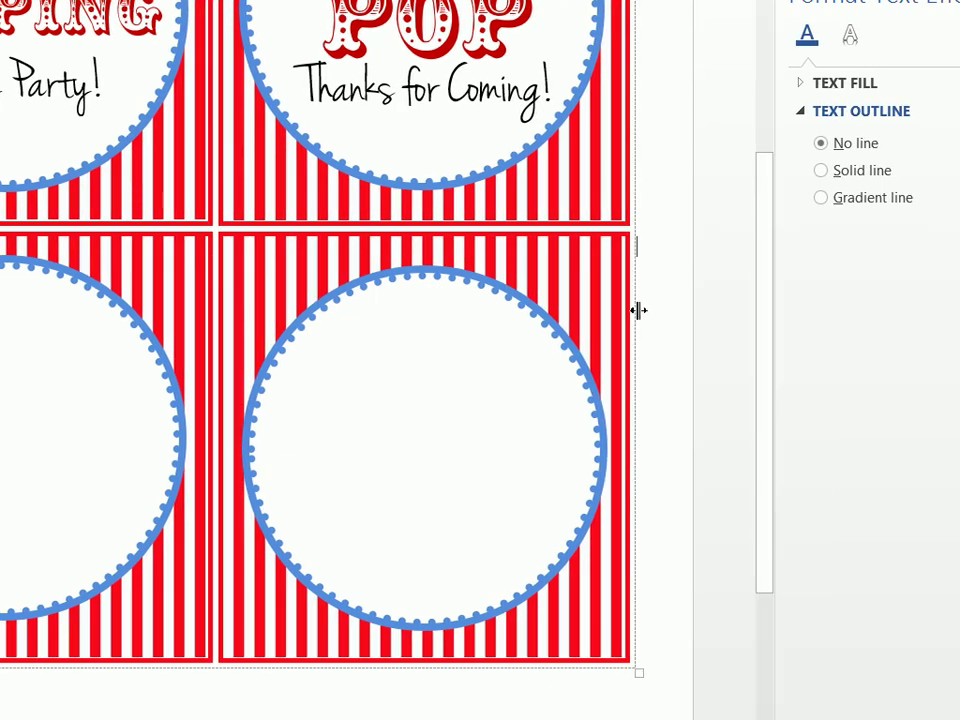
{"action": "left_click", "coordinate": [450, 306]}
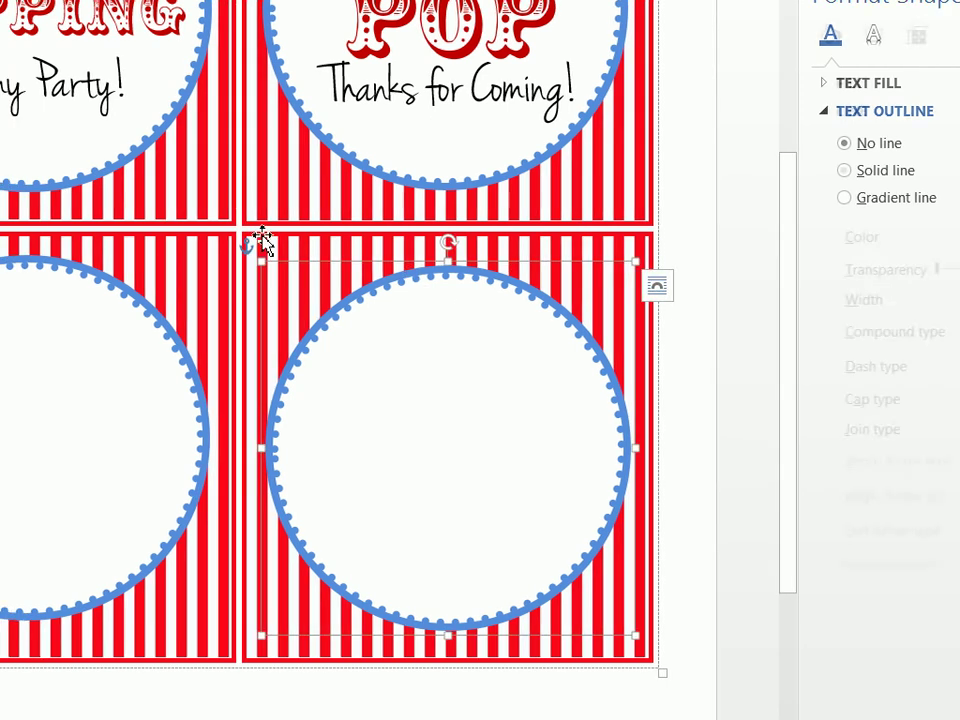
Step: Paste the copied "POP" text box and centre it in the circle of the lower-right tag, aligned with the label above
{"action": "left_click", "coordinate": [223, 238]}
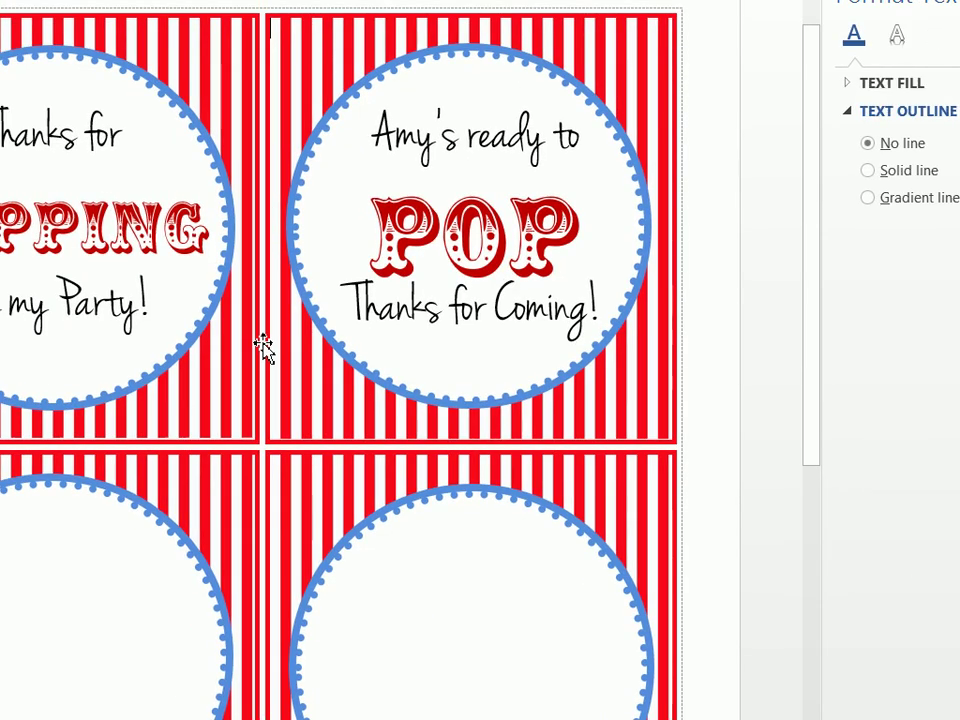
{"action": "key", "text": "ctrl+v"}
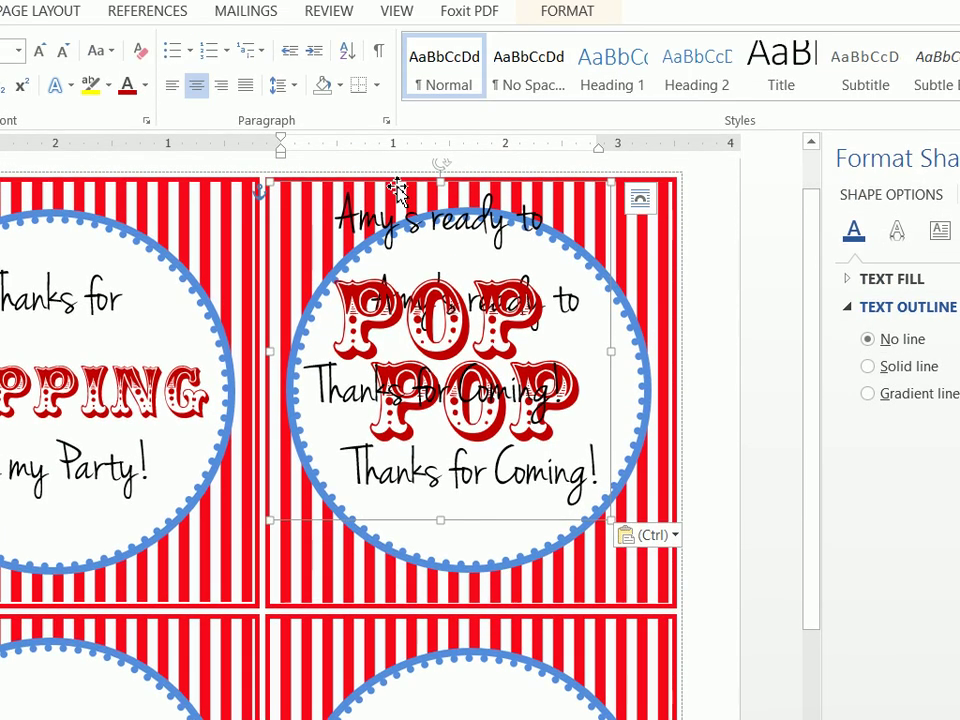
{"action": "left_click_drag", "start_coordinate": [397, 190], "coordinate": [424, 719]}
{"action": "mouse_move", "coordinate": [424, 560]}
{"action": "left_mouse_down"}
{"action": "mouse_move", "coordinate": [430, 568]}
{"action": "mouse_move", "coordinate": [433, 560]}
{"action": "left_mouse_up"}
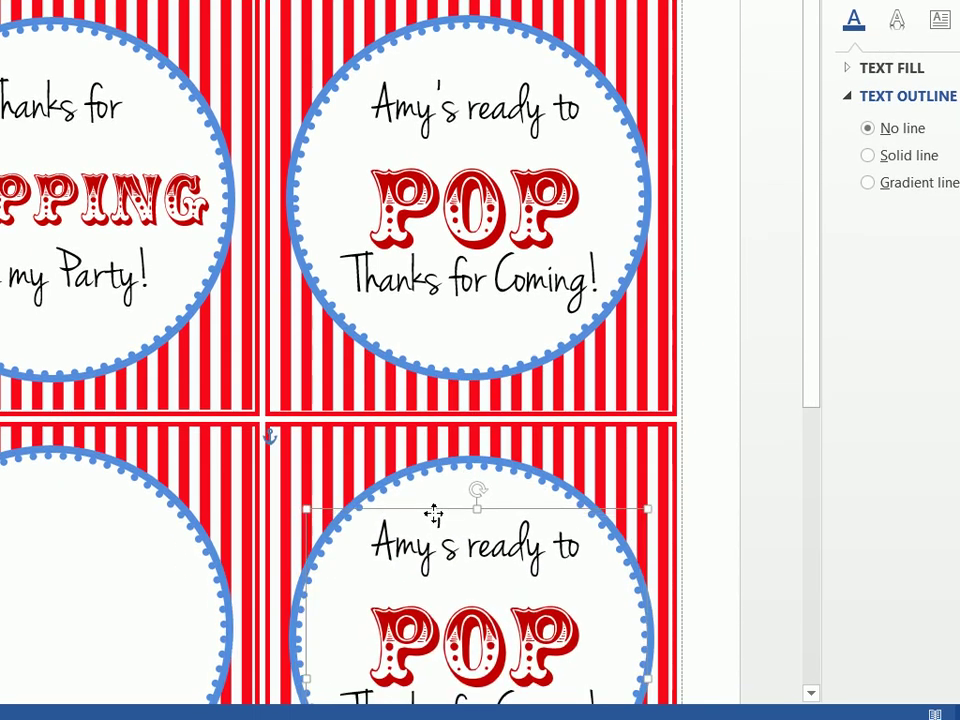
{"action": "scroll", "coordinate": [433, 512], "scroll_direction": "down", "scroll_amount": 5}
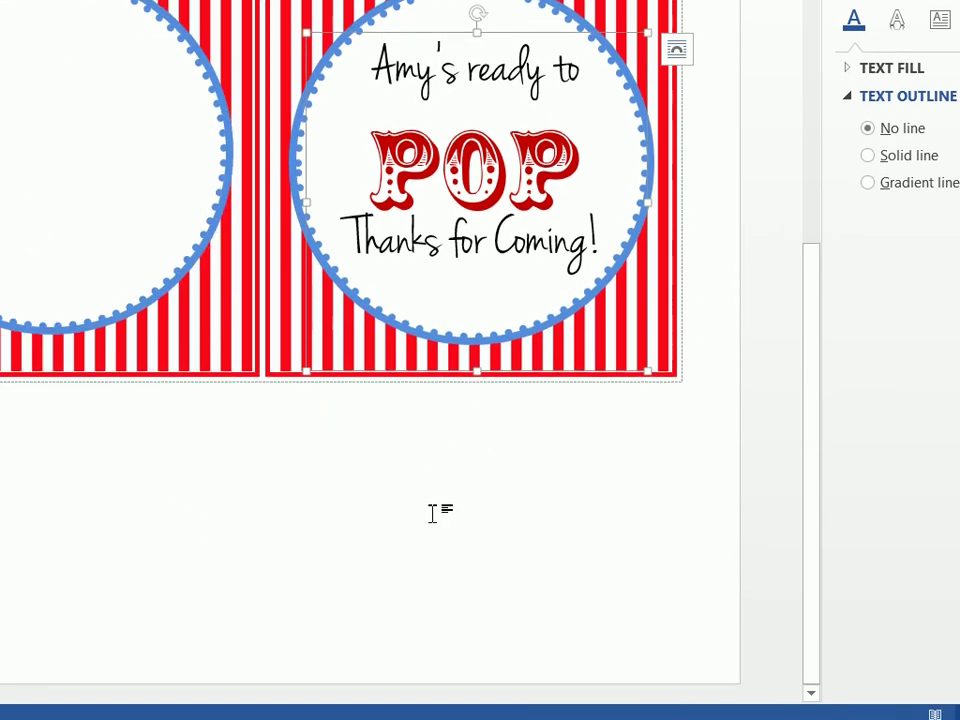
{"action": "scroll", "coordinate": [433, 512], "scroll_direction": "up", "scroll_amount": 4}
{"action": "scroll", "coordinate": [434, 513], "scroll_direction": "up", "scroll_amount": 2}
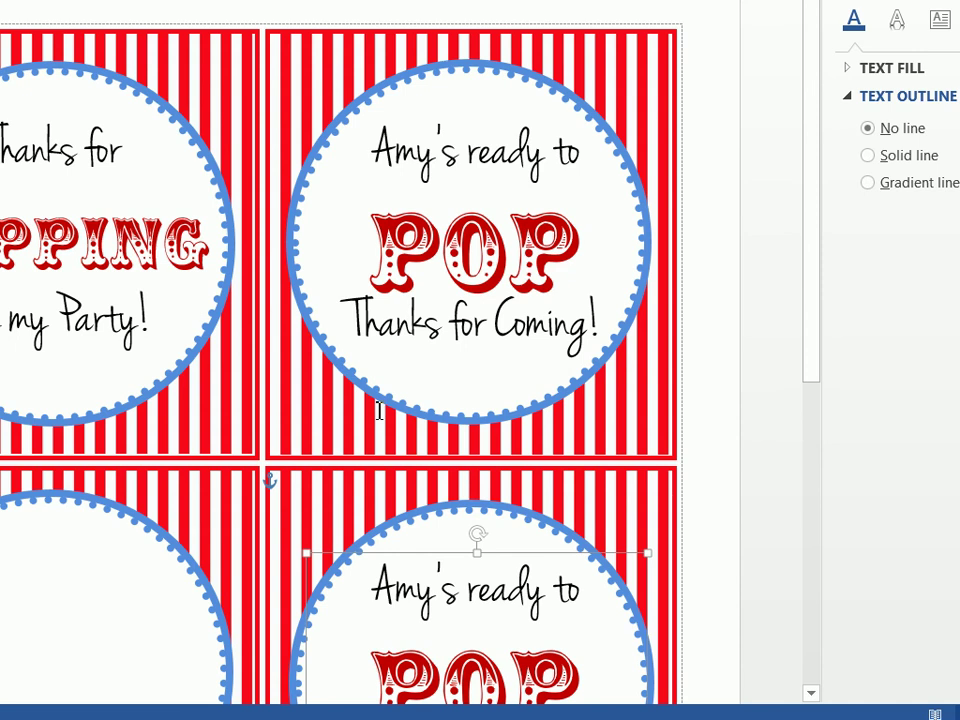